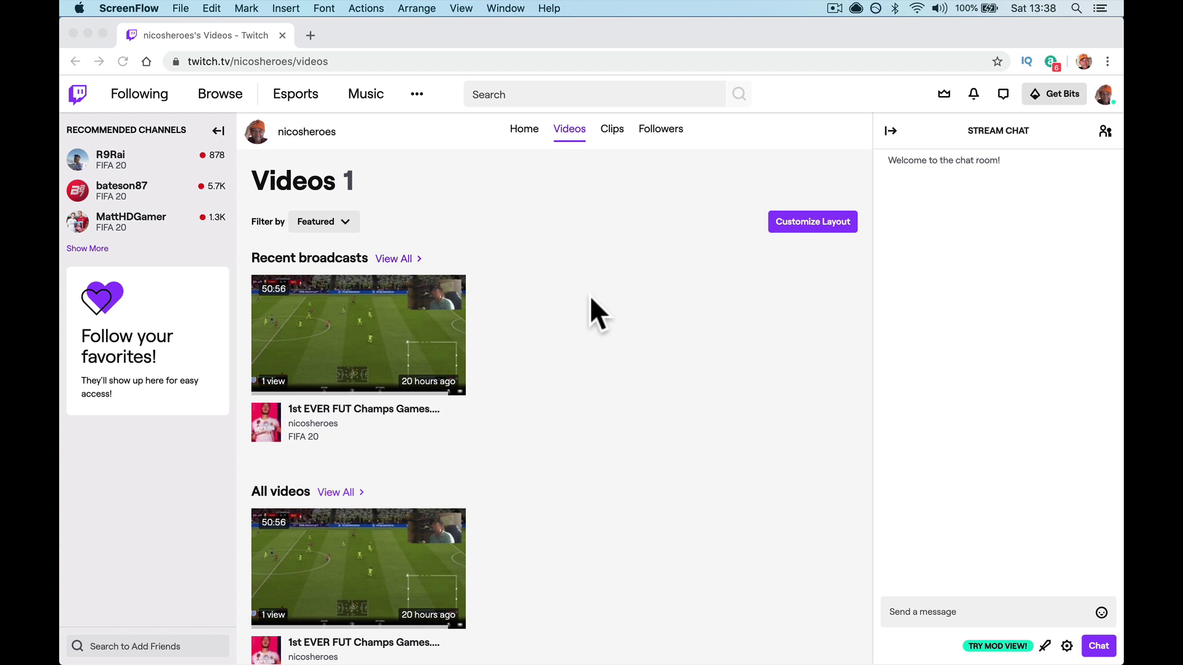
Launch PS4 Remote Play from Launchpad
mouse_move(662, 660)
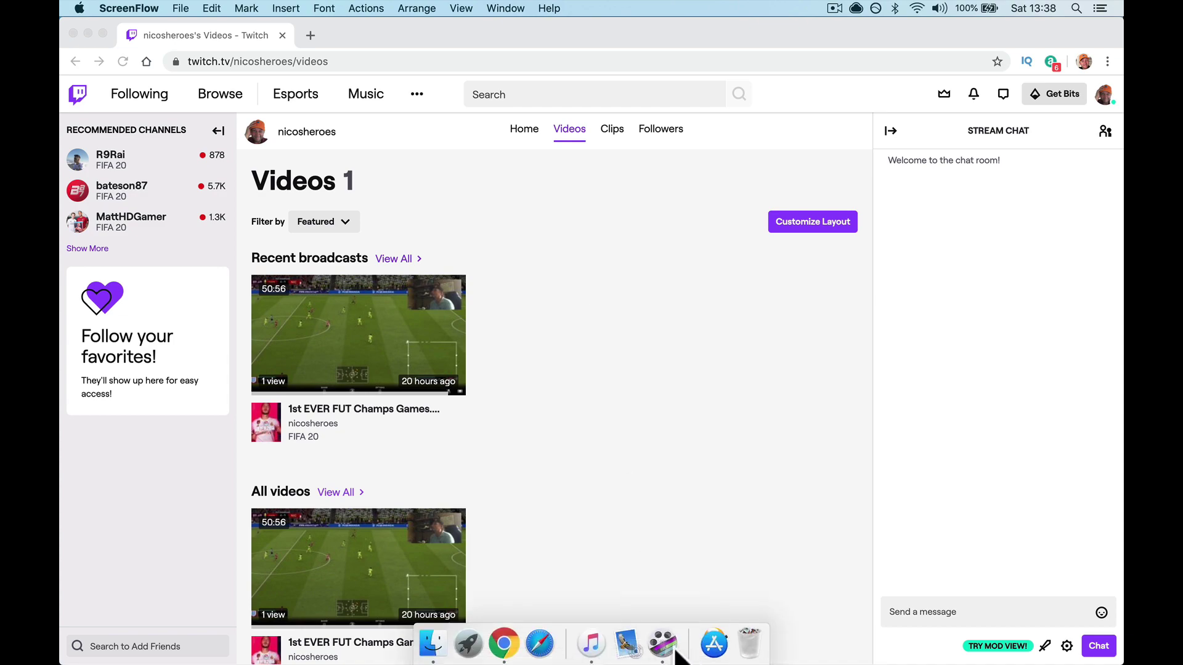
click(468, 643)
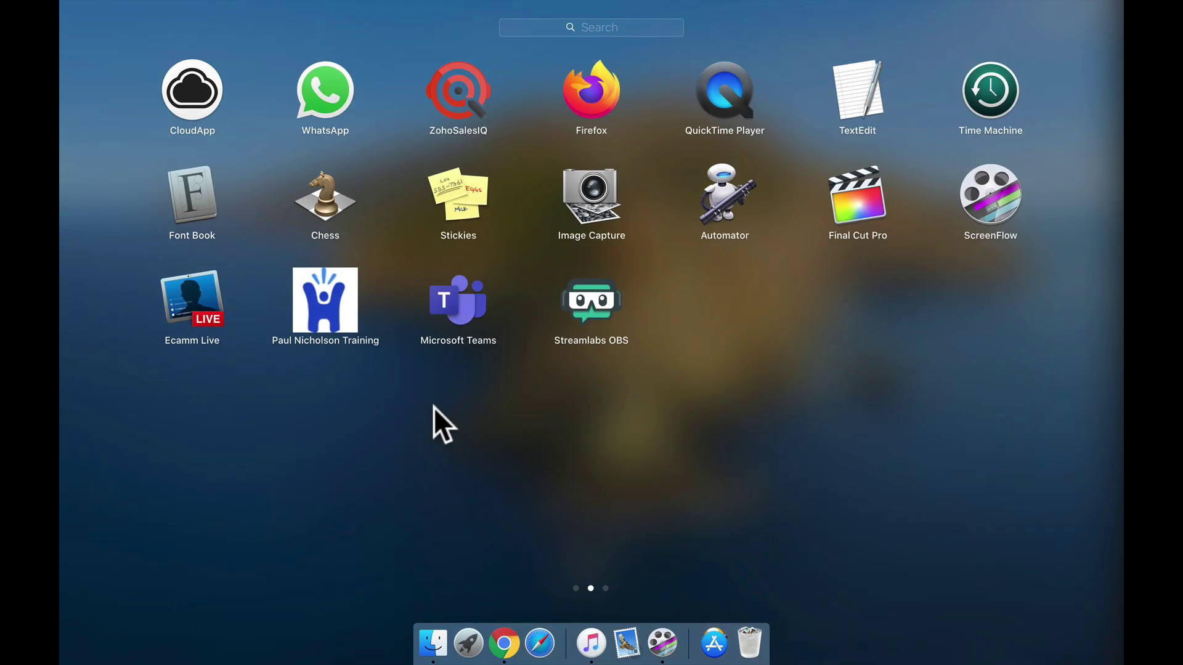
scroll(433, 408, left, 3)
scroll(434, 408, right, 3)
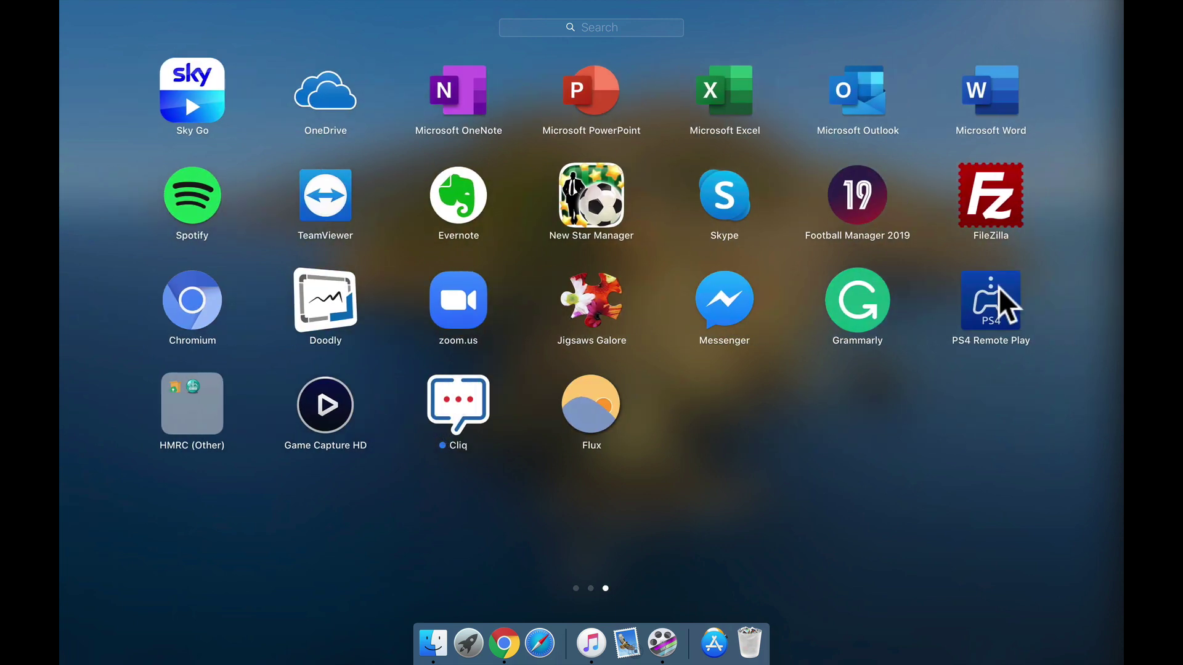
click(999, 288)
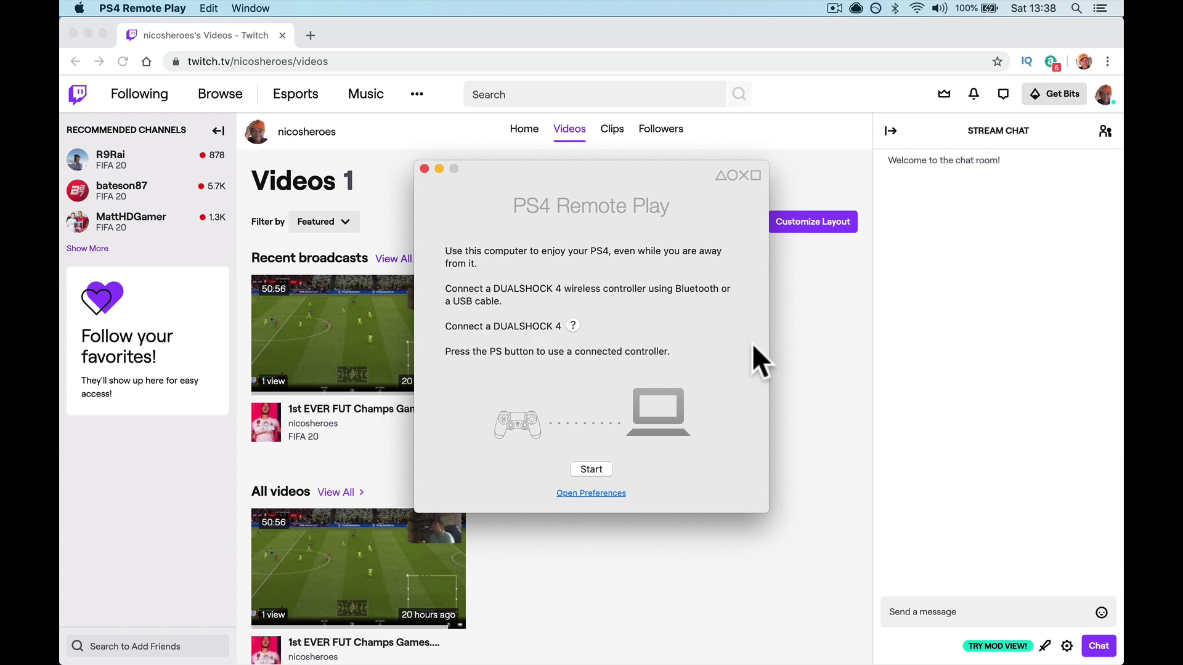
Connect to the PS4, retrying after dismissing the 'Cannot log in' alert
click(600, 473)
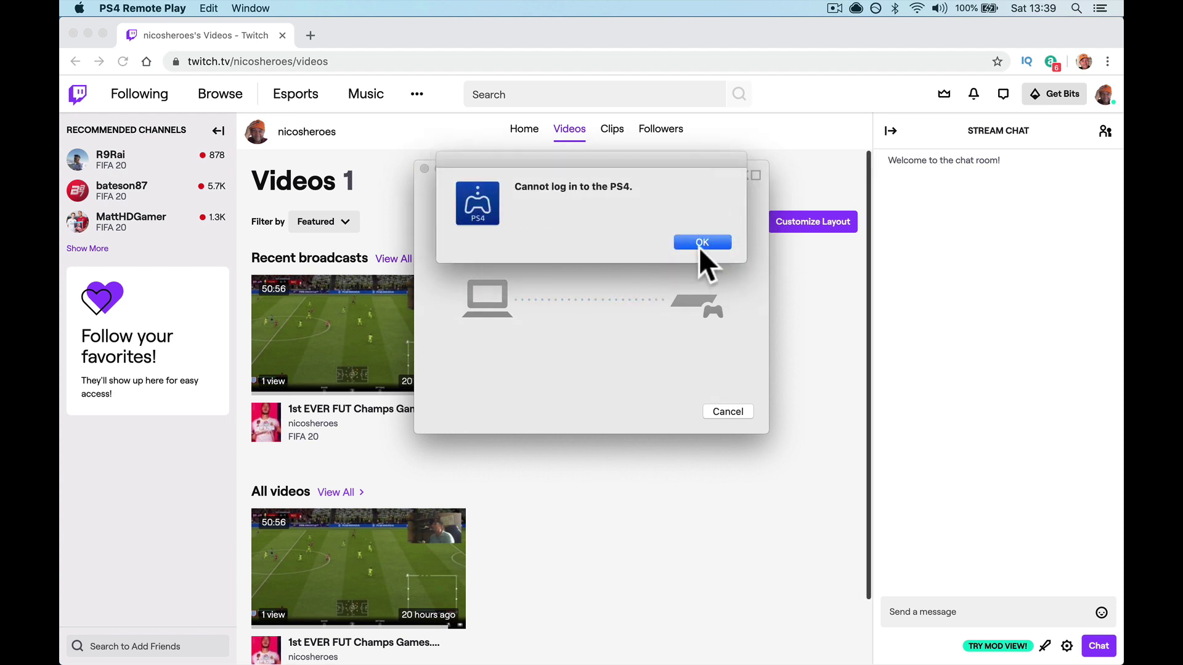
click(701, 244)
click(591, 468)
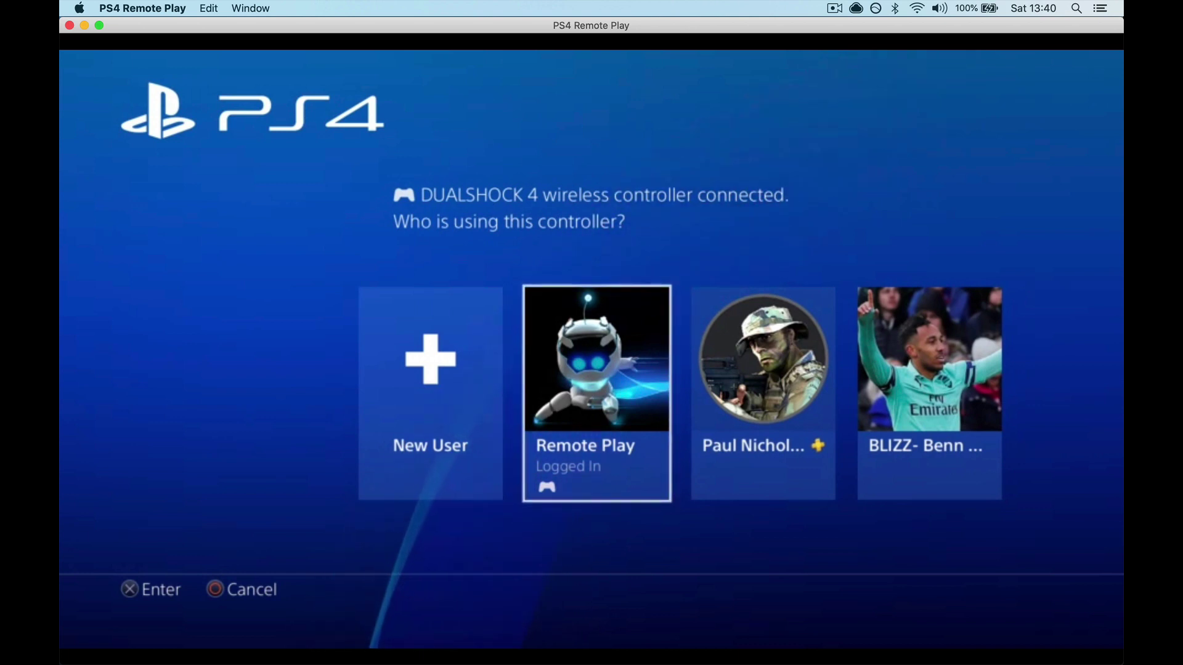
Pick the Remote Play profile, then reconnect to the PS4 after the lost-connection alert
key(Left)
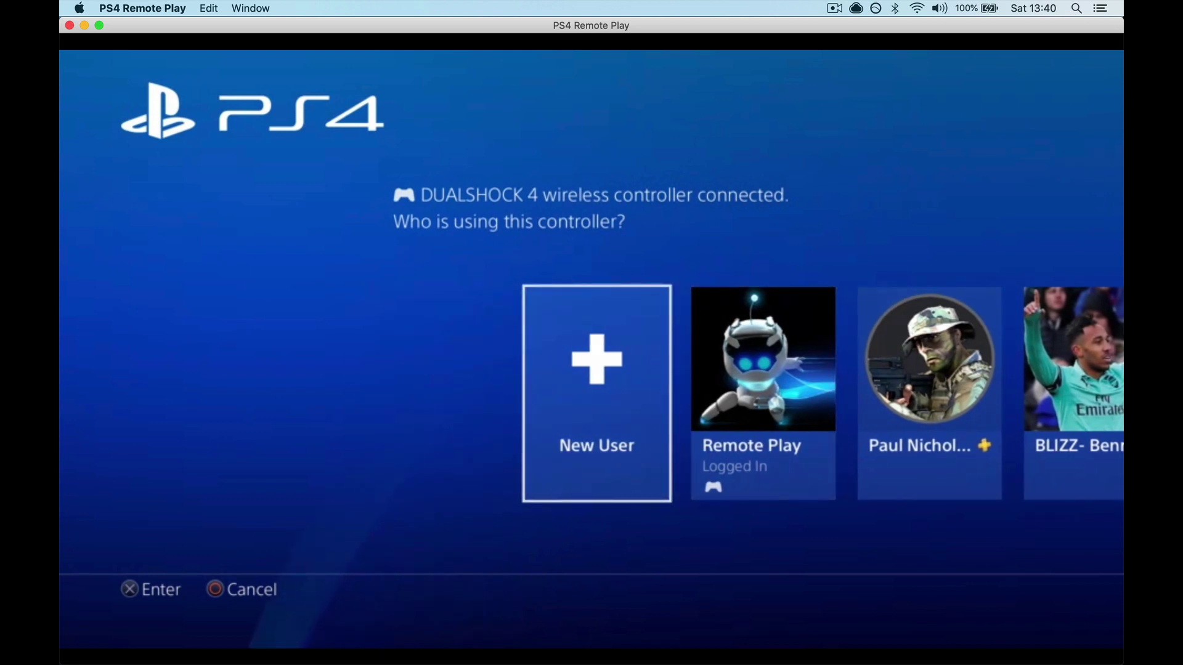
key(Right)
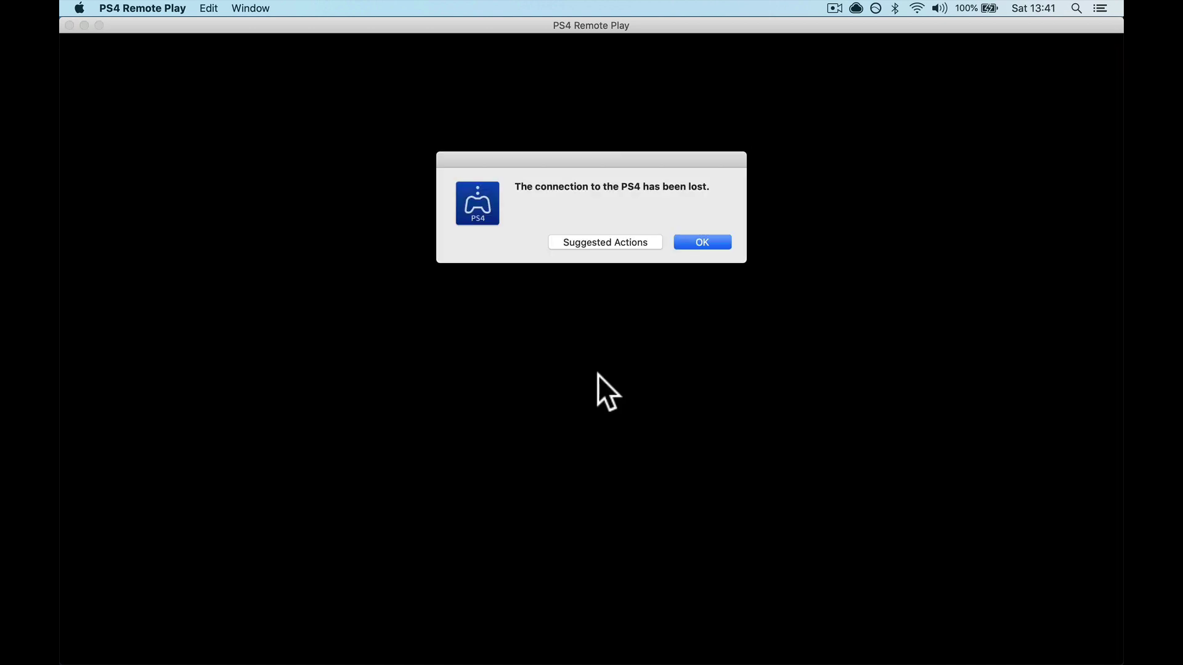
click(705, 243)
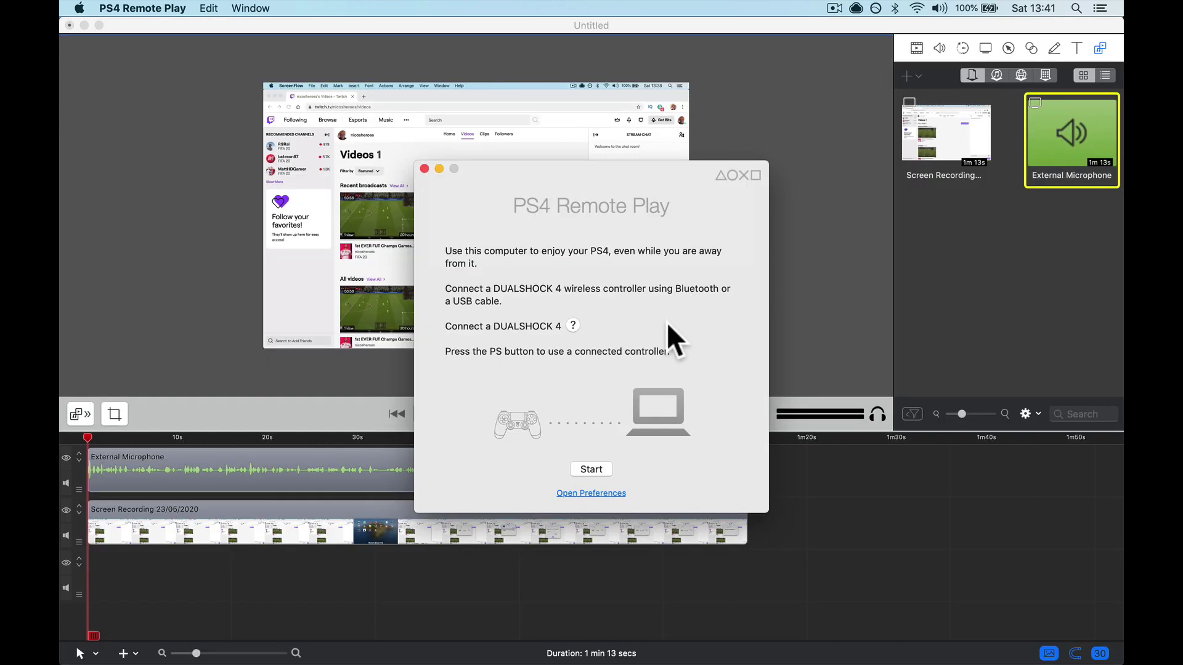
click(573, 468)
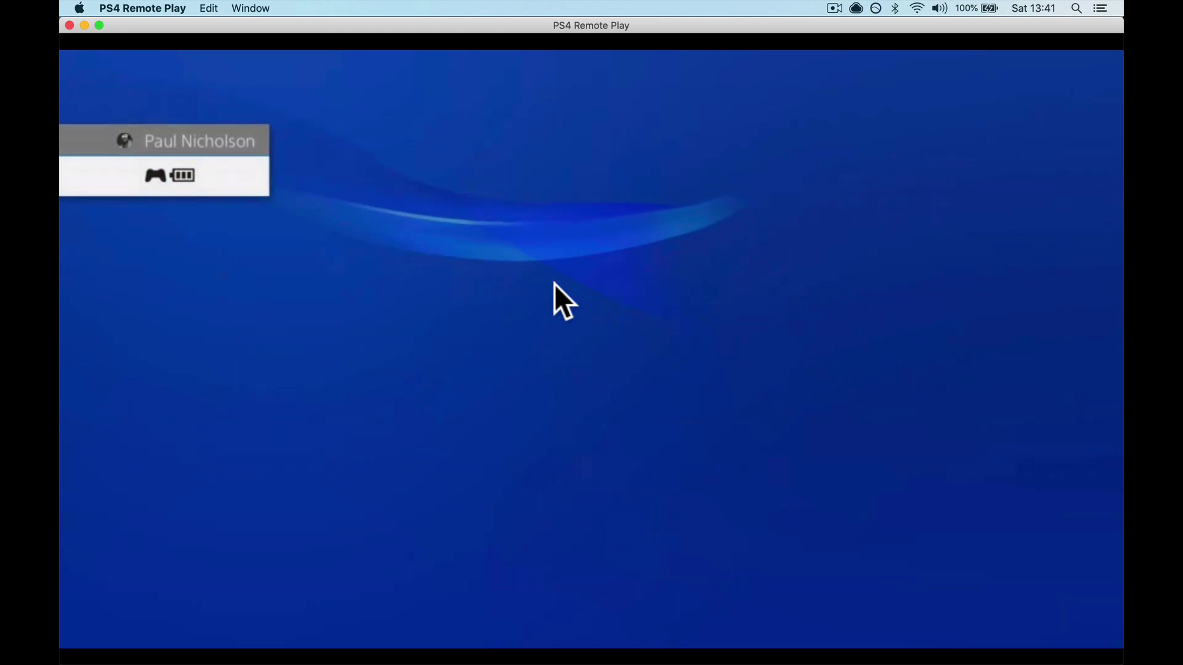
Browse the PS4 home game tiles from Rocket League back to Red Dead Redemption 2
key(Right)
key(Right)
key(Right)
key(Right)
key(Left)
key(Left)
key(Left)
key(Right)
key(Right)
key(Right)
key(Right)
key(Right)
key(Right)
key(Right)
key(Right)
key(Right)
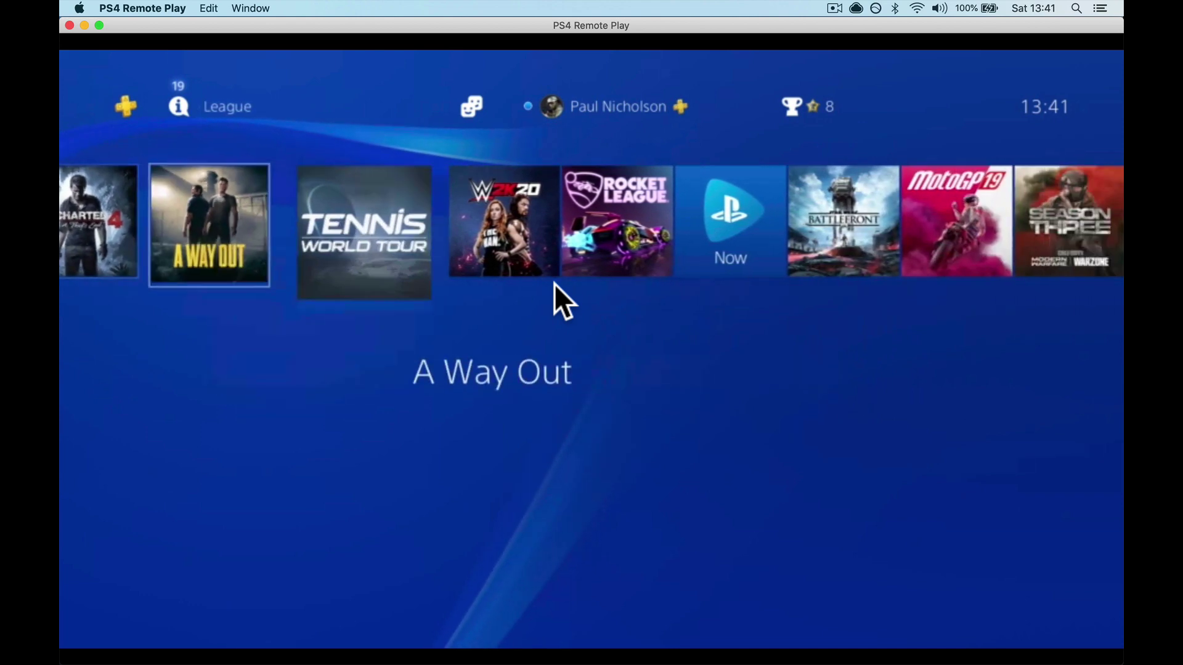
key(Right)
key(Left)
key(Right)
key(Right)
key(Right)
key(Right)
key(Right)
key(Right)
key(Left)
key(Left)
key(Left)
key(Left)
key(Left)
key(Left)
key(Left)
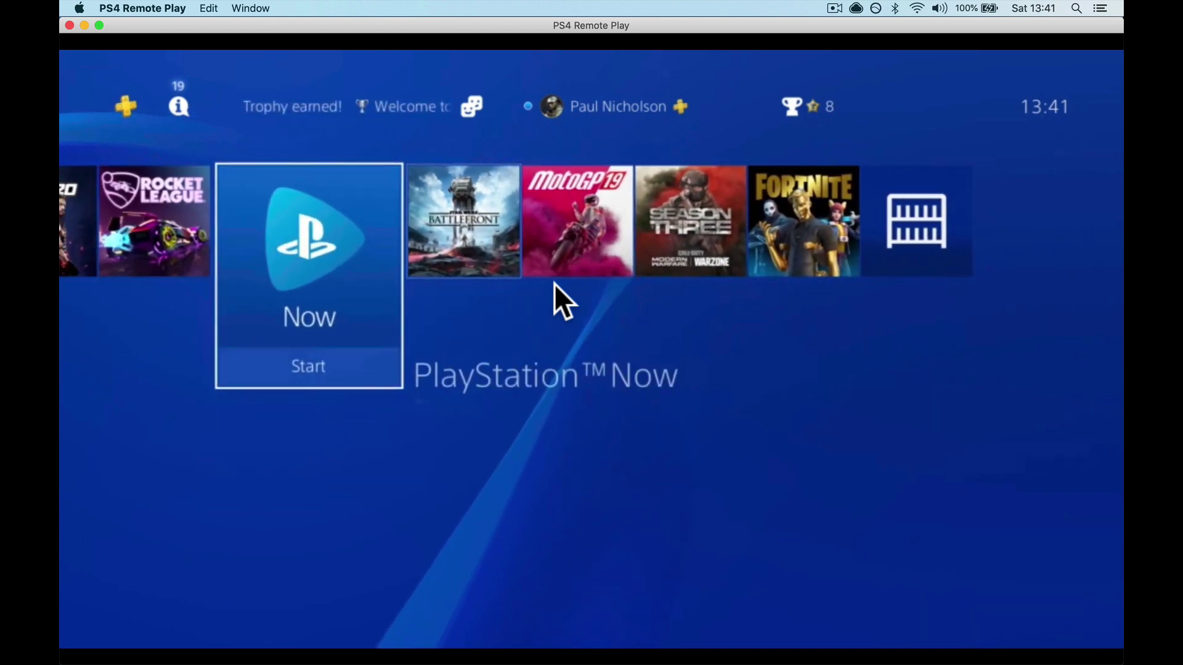
key(Left)
key(Left)
key(Left)
key(Left)
key(Left)
key(Left)
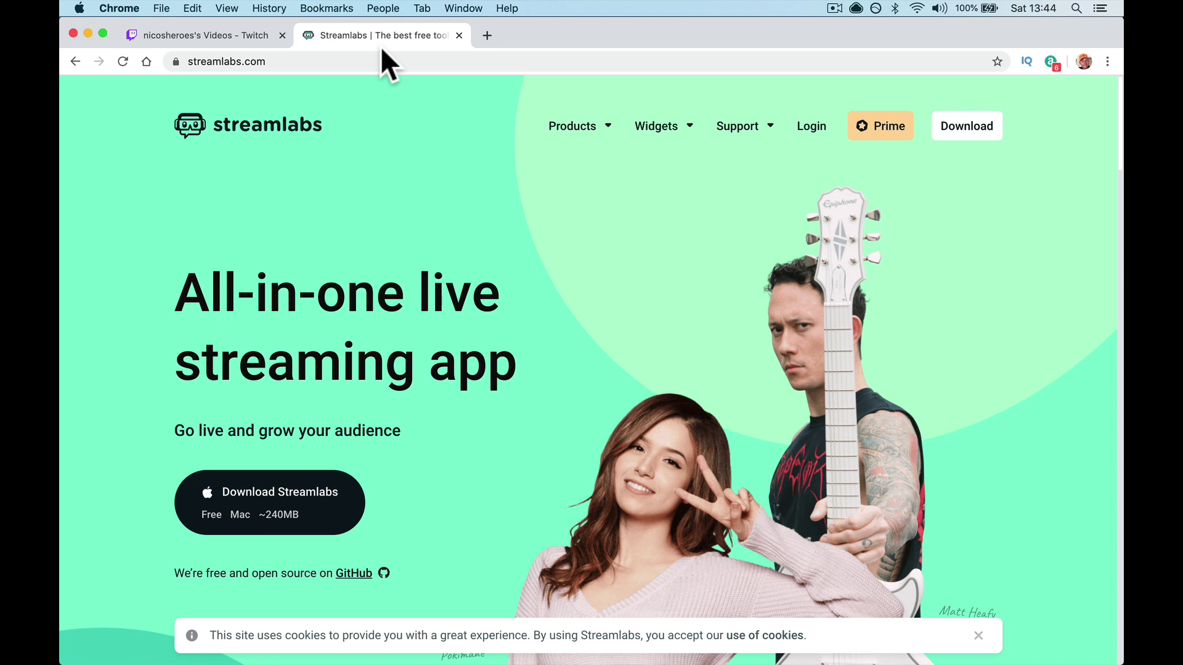
Launch Streamlabs OBS from Launchpad and deny the keychain access request
mouse_move(504, 658)
click(468, 644)
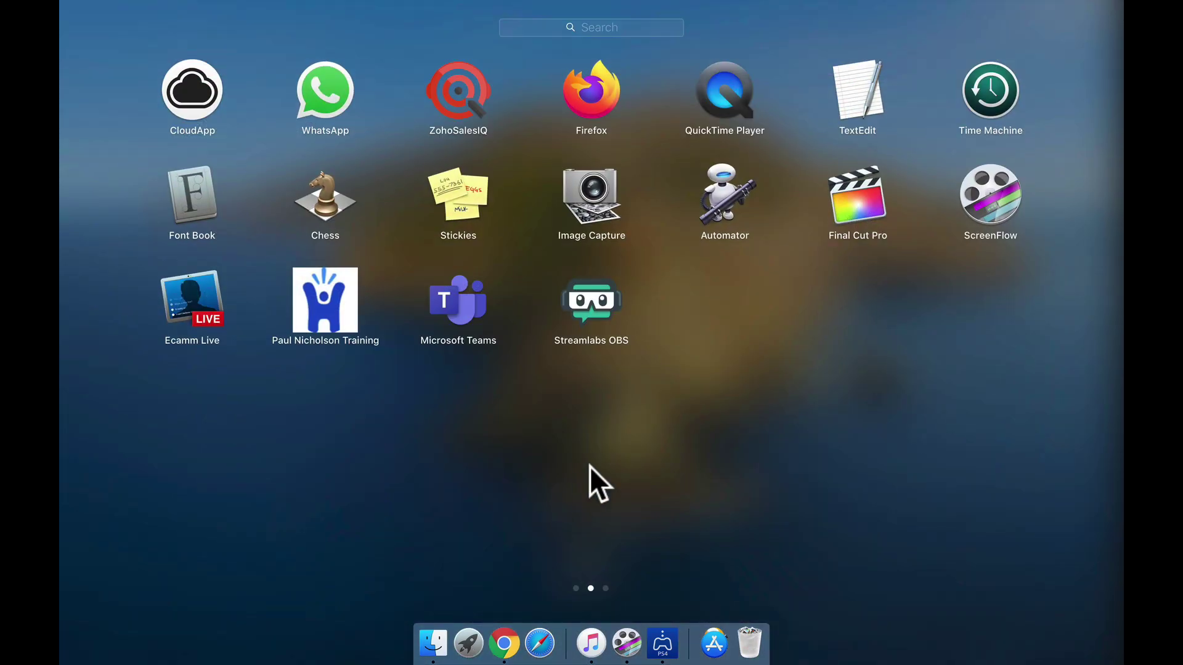
click(604, 319)
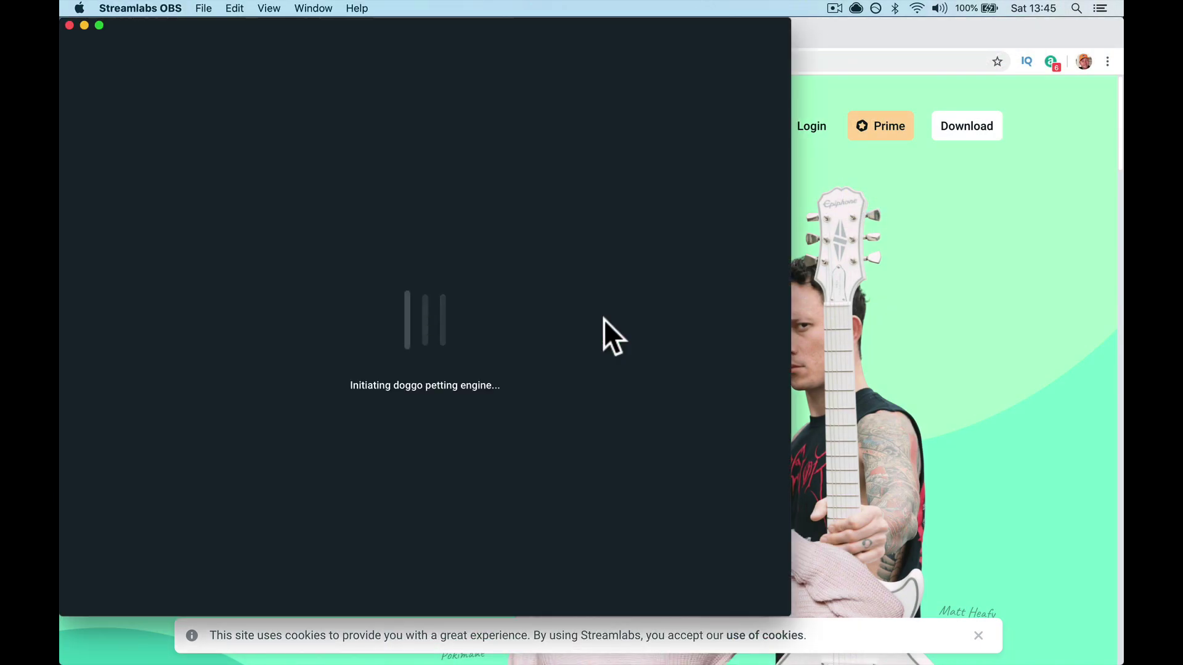
click(621, 271)
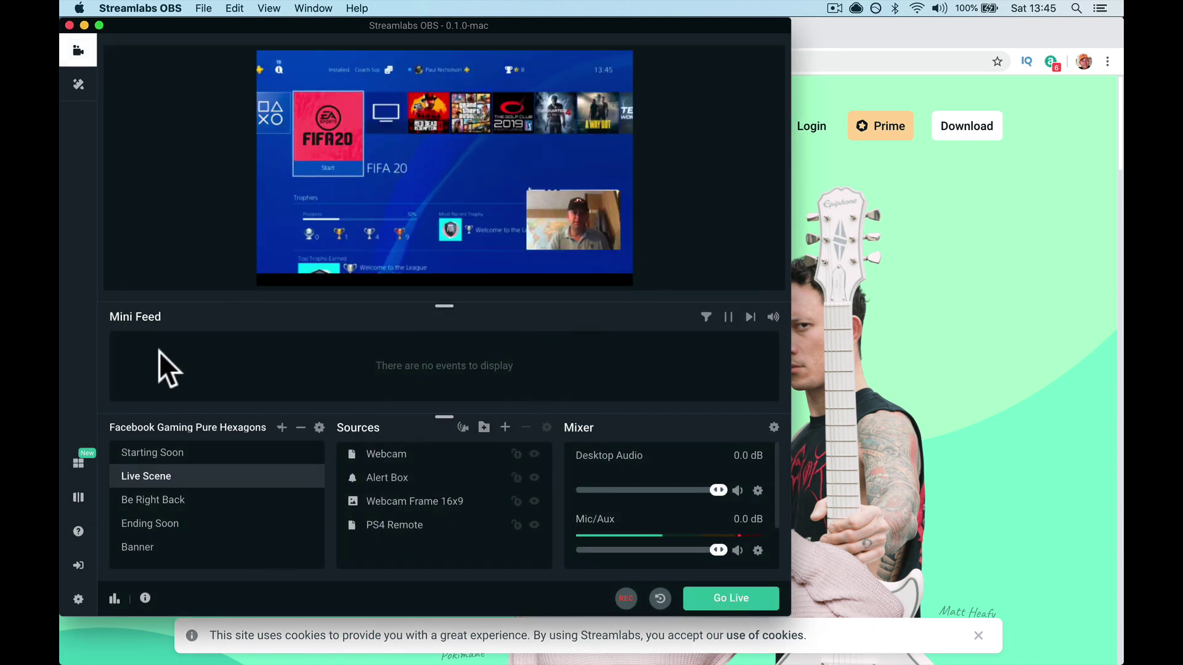
Preview Starting Soon, Ending Soon and Banner scenes, then return to Live Scene
click(199, 457)
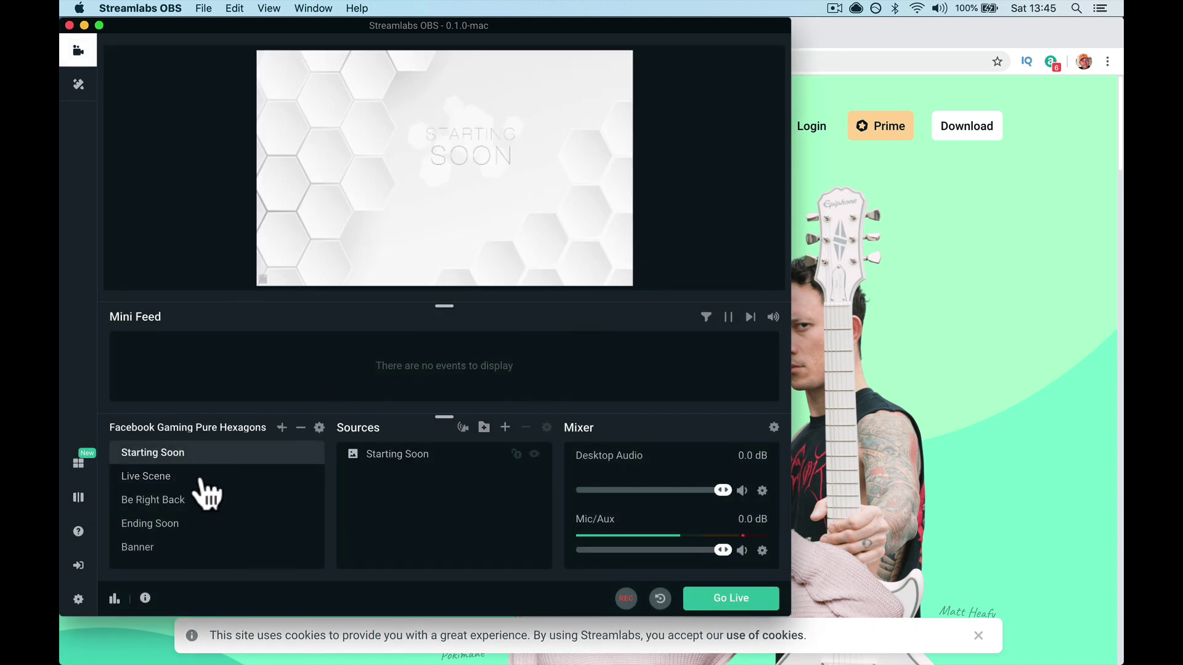
click(199, 477)
click(196, 500)
click(201, 523)
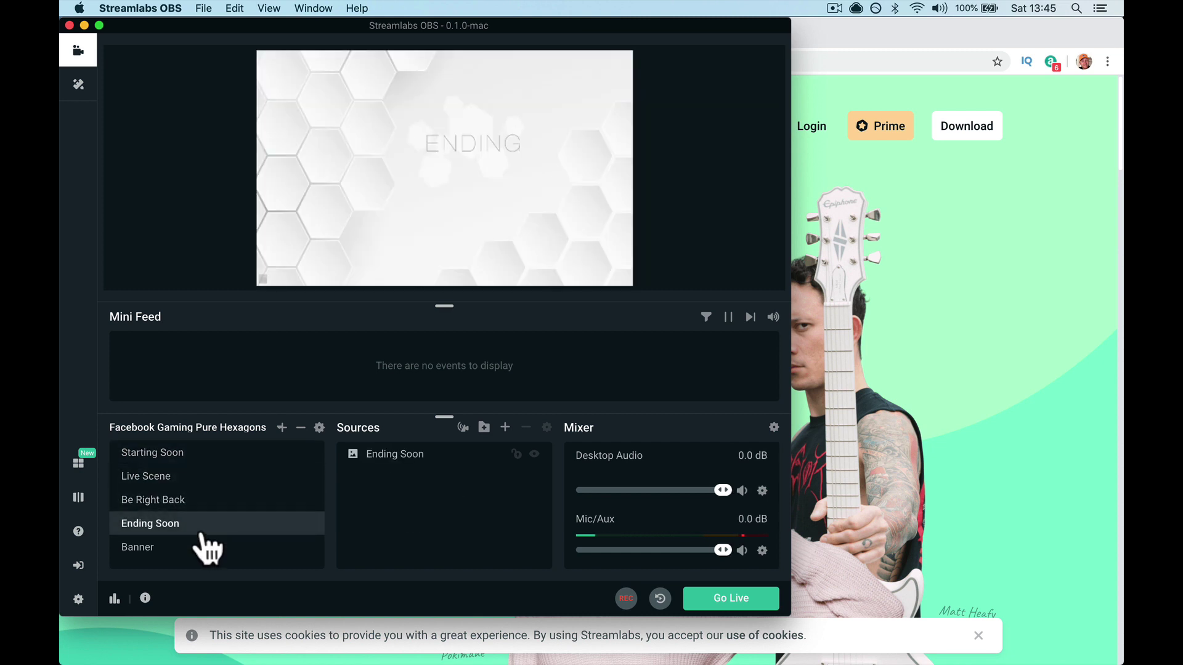
click(205, 551)
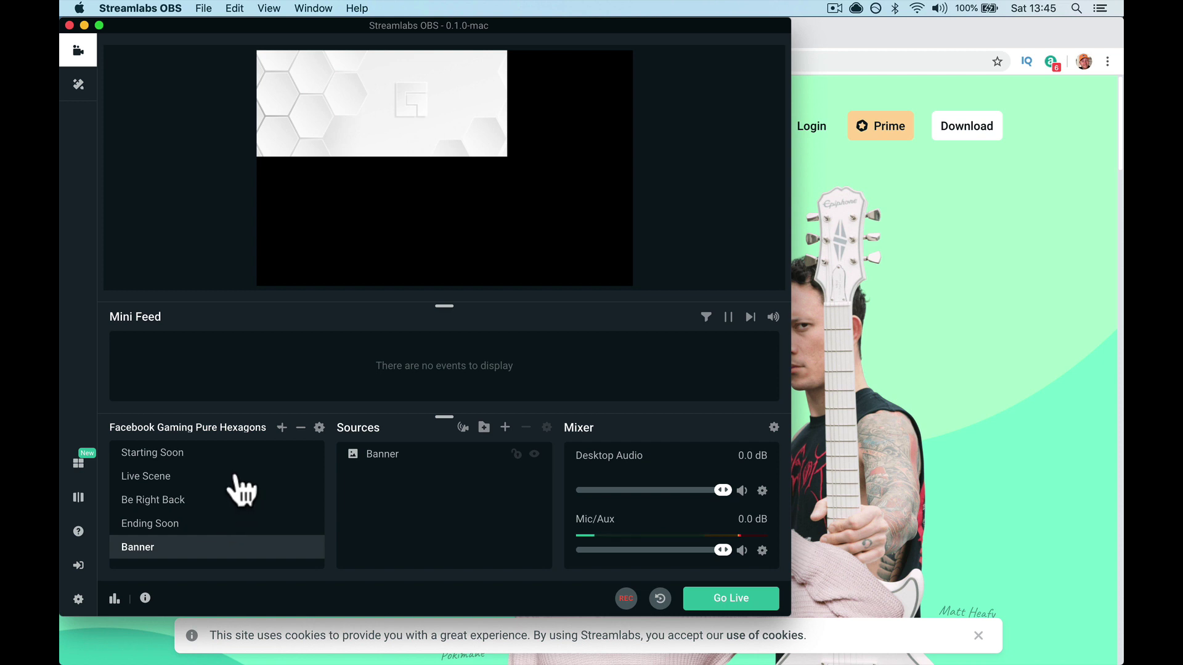
click(185, 477)
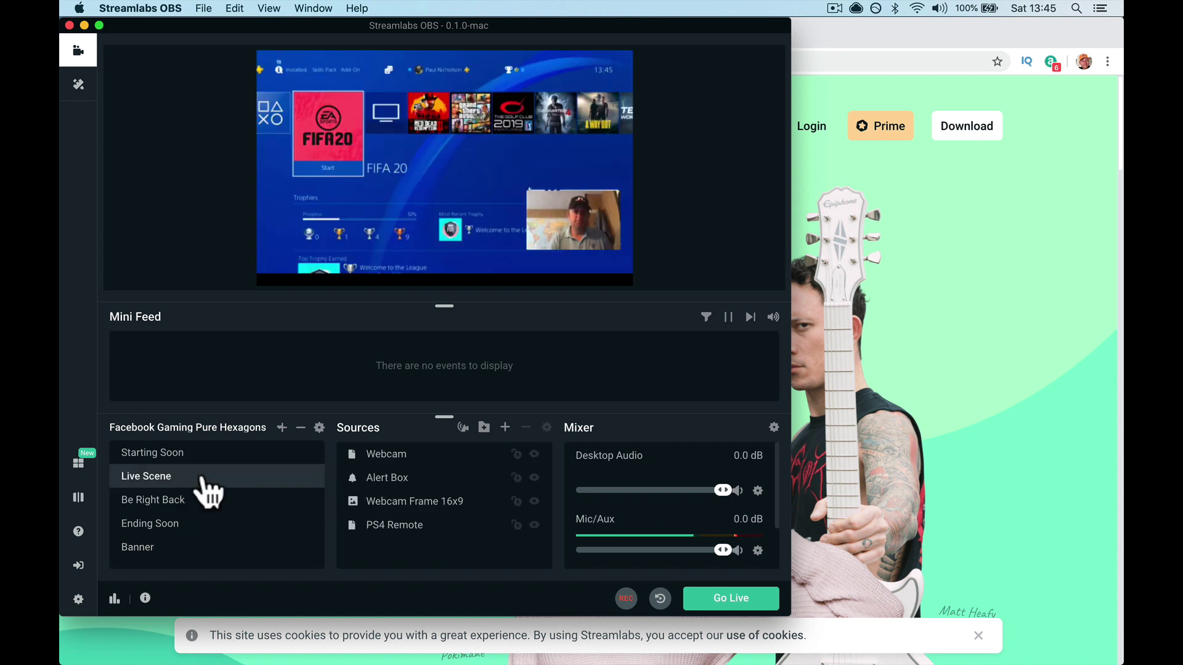
Choose Twitch as the streaming account and submit the login credentials
click(78, 566)
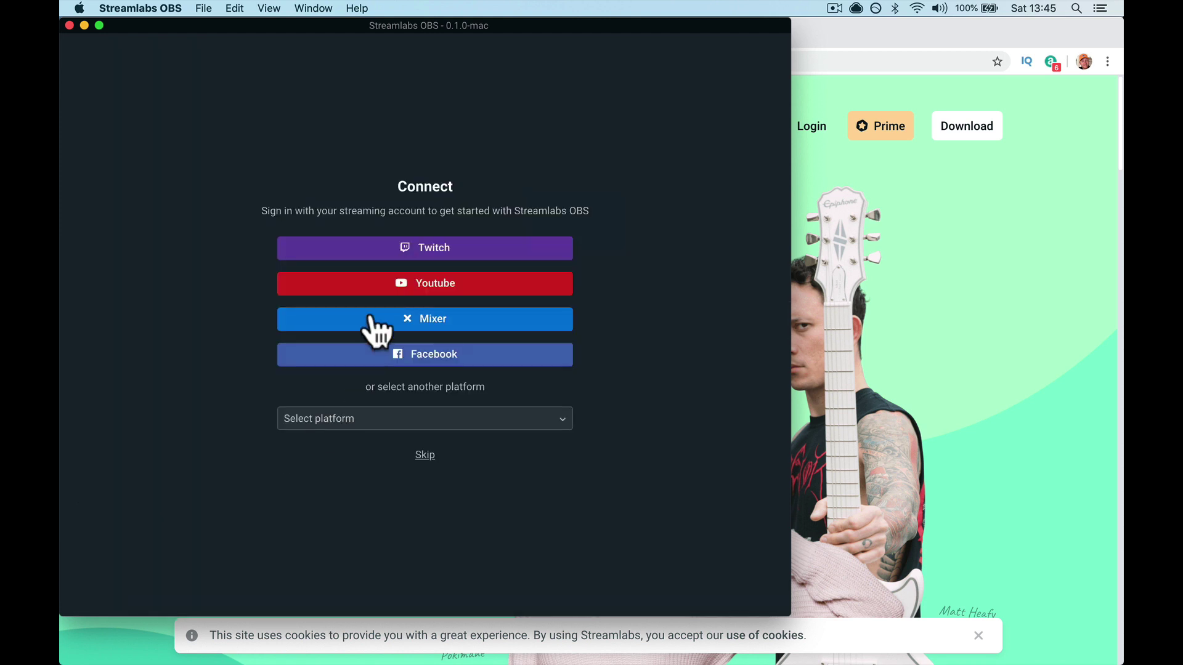
click(467, 249)
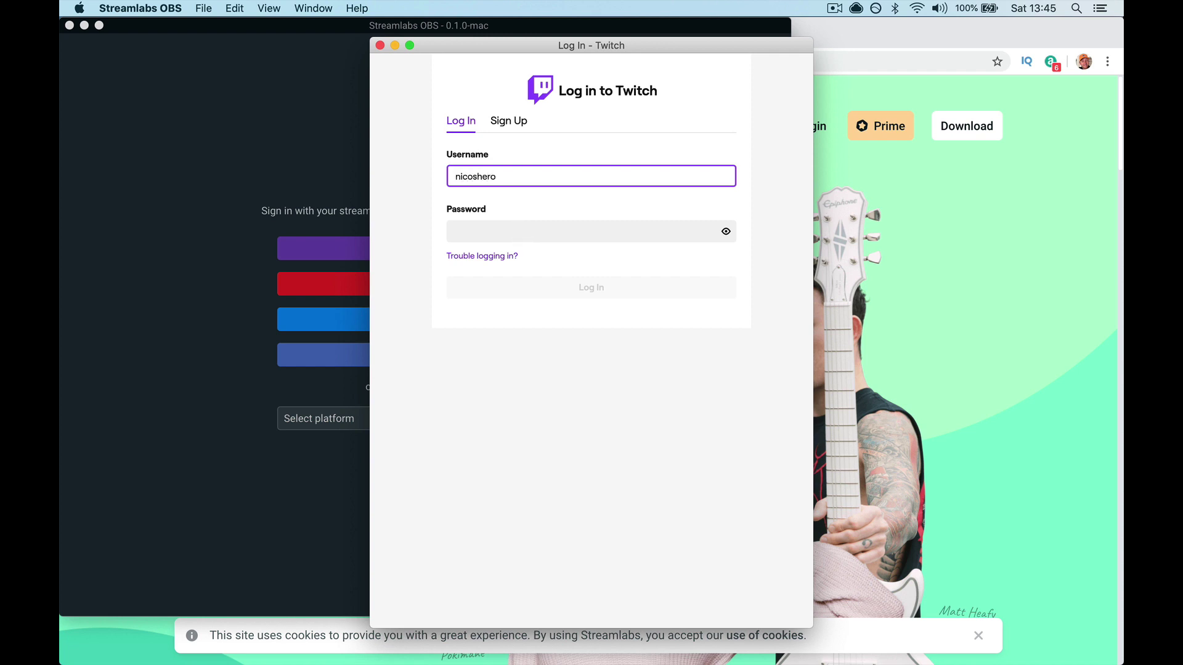
text(•)
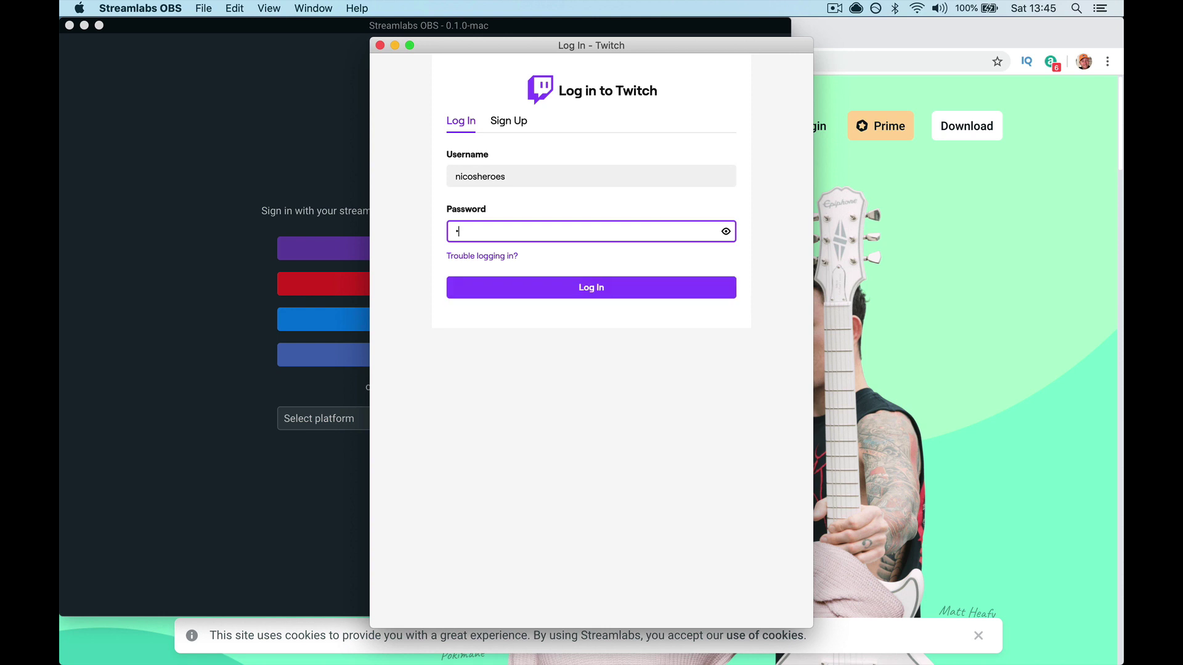
text(•••••••••)
key(Return)
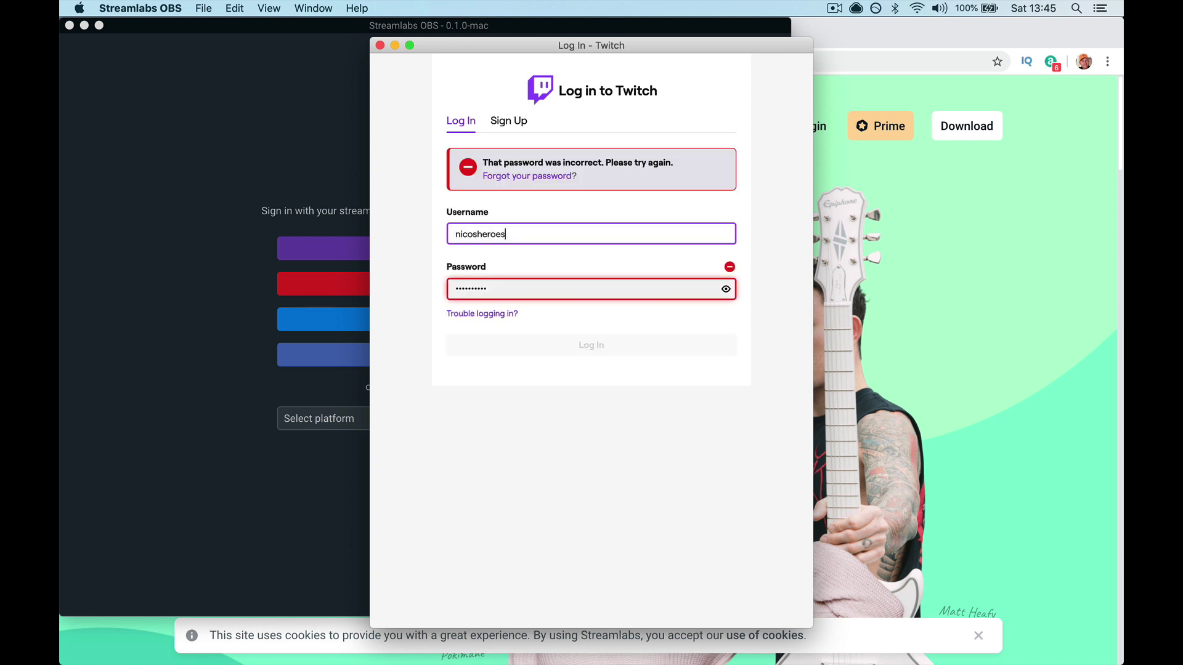
Retype the Twitch password and resubmit the login
double_click(479, 289)
text(•)
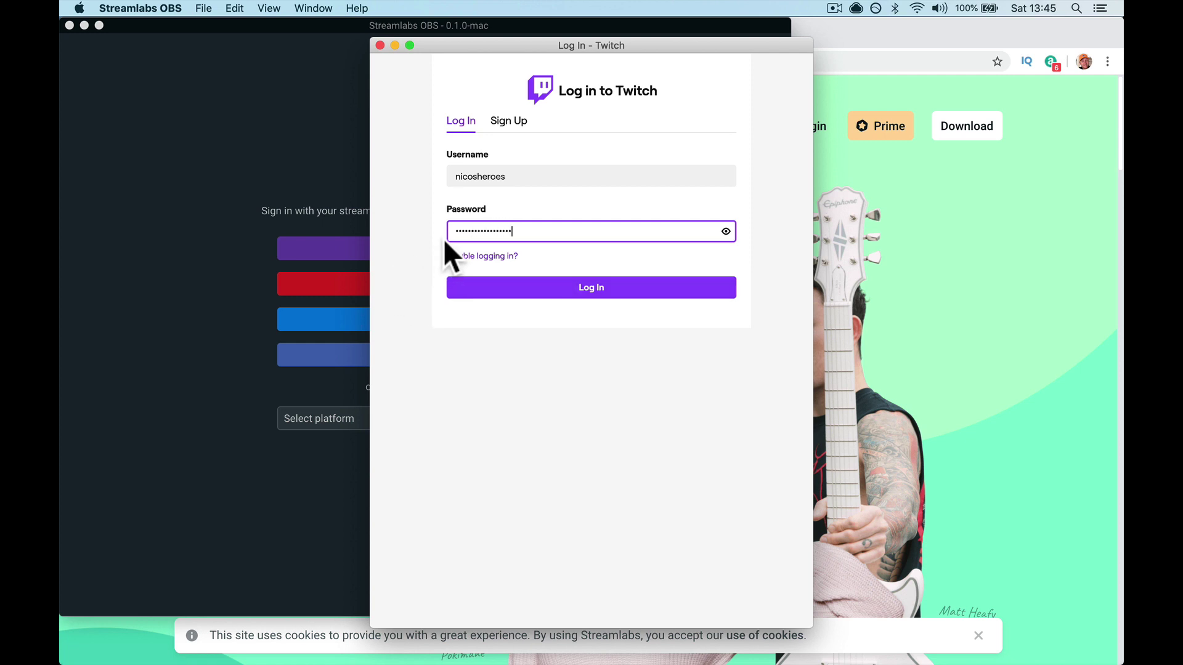
click(500, 294)
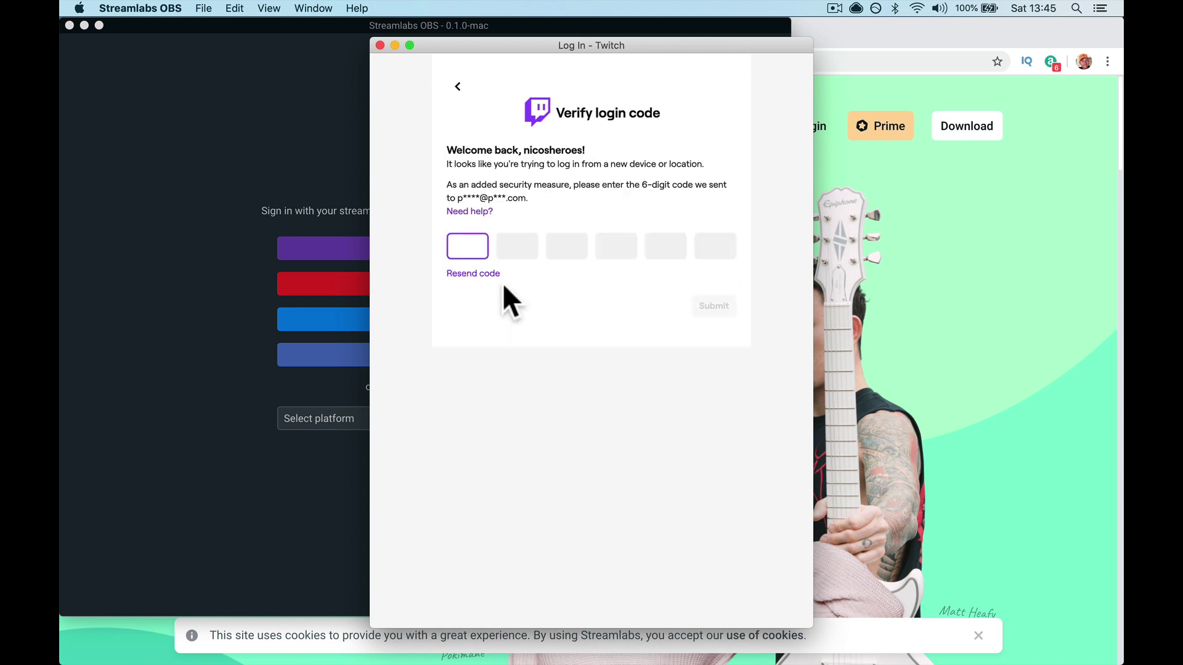
Open Mail and select the code in the Twitch Login Verification Code email
mouse_move(562, 657)
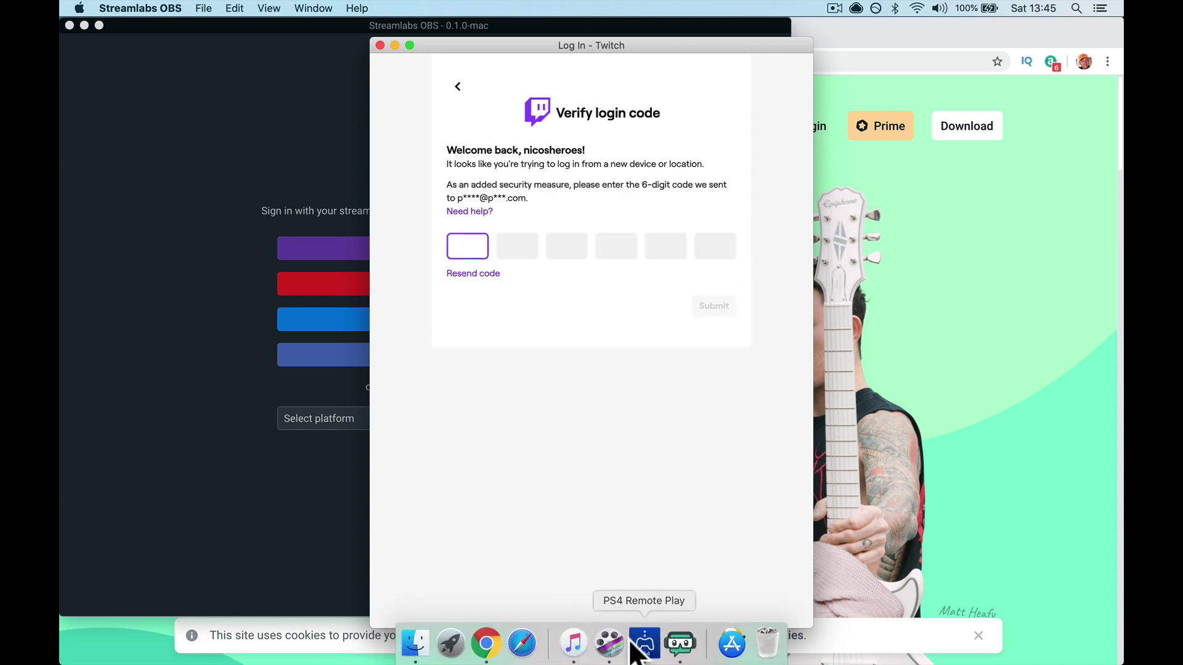
click(451, 644)
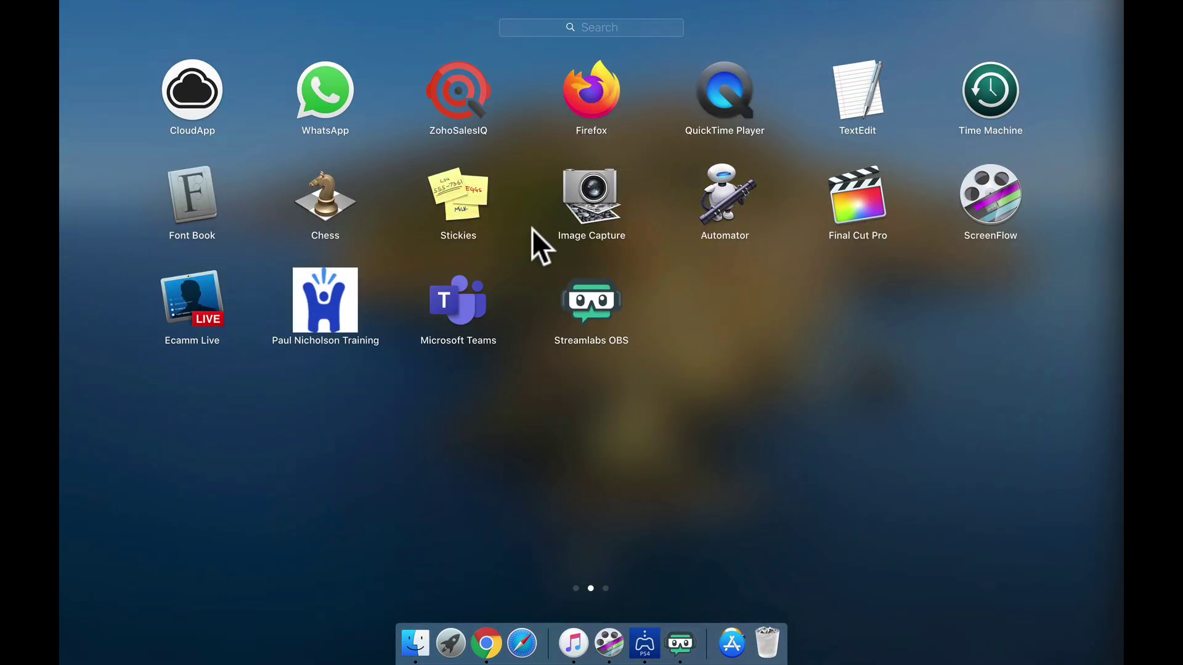
scroll(539, 305, left, 3)
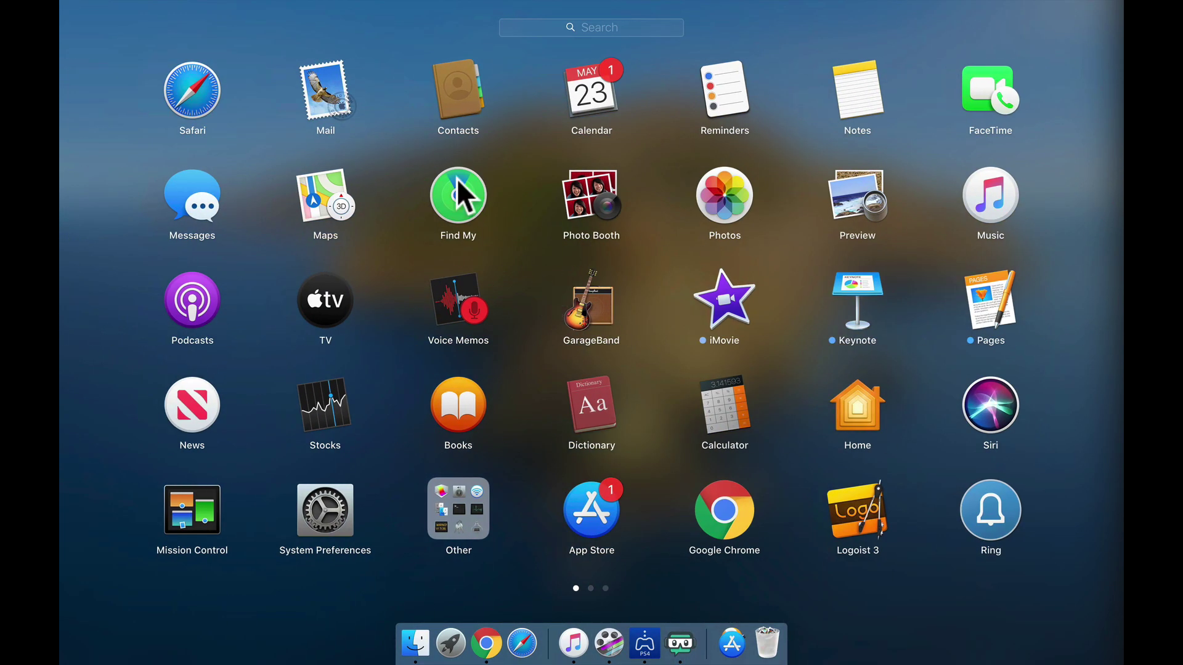
click(335, 98)
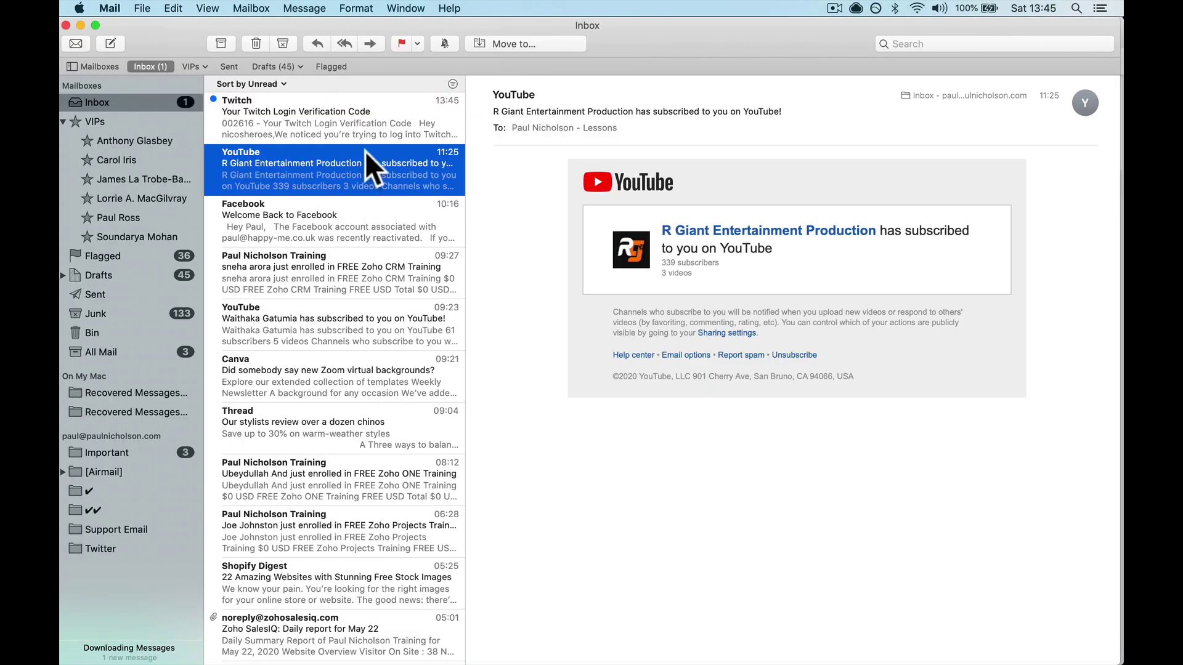
click(353, 113)
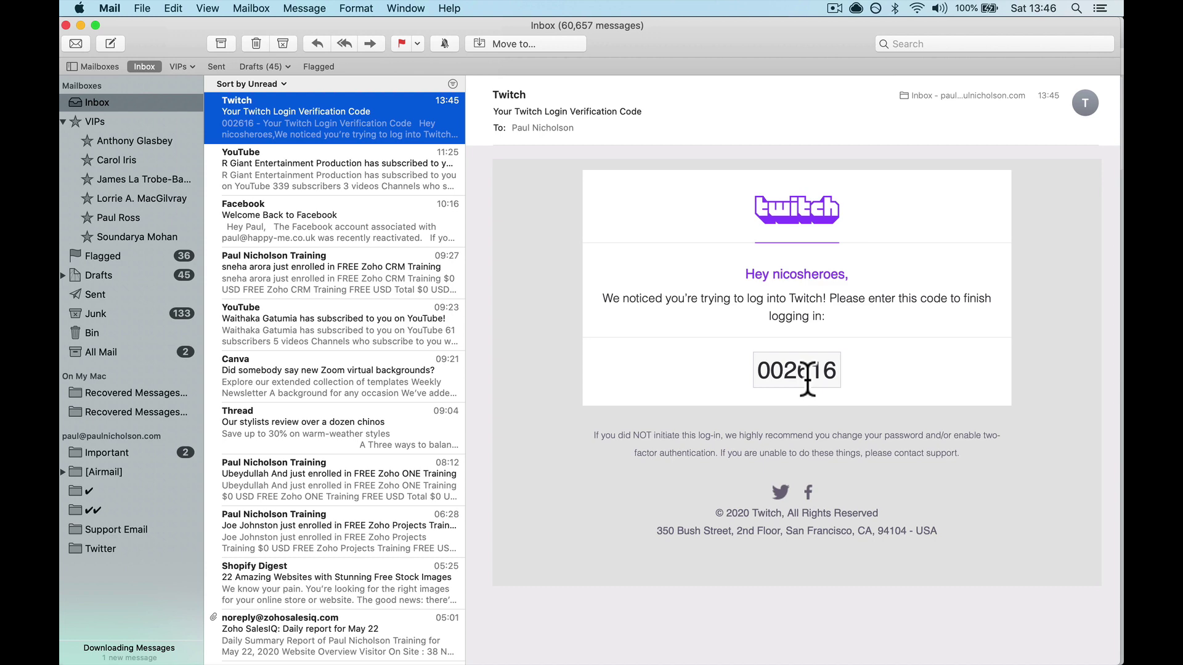
double_click(807, 378)
key(super+c)
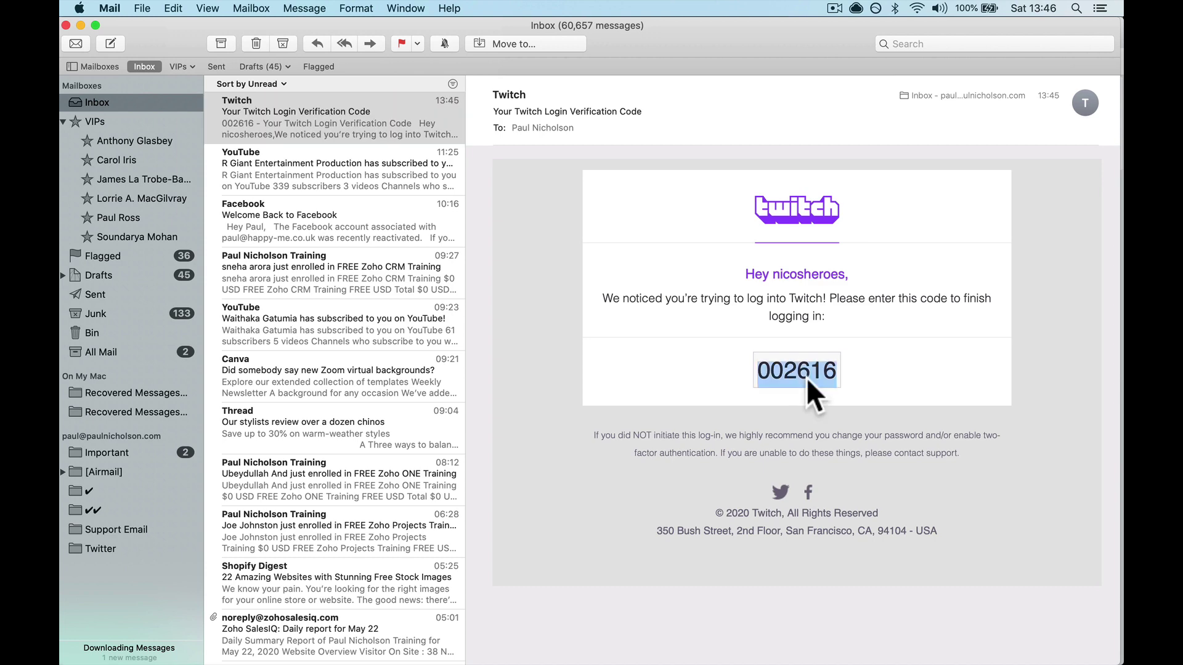
Paste the verification code into Streamlabs OBS's login prompt and authorize Streamlabs on Twitch
mouse_move(627, 656)
click(662, 647)
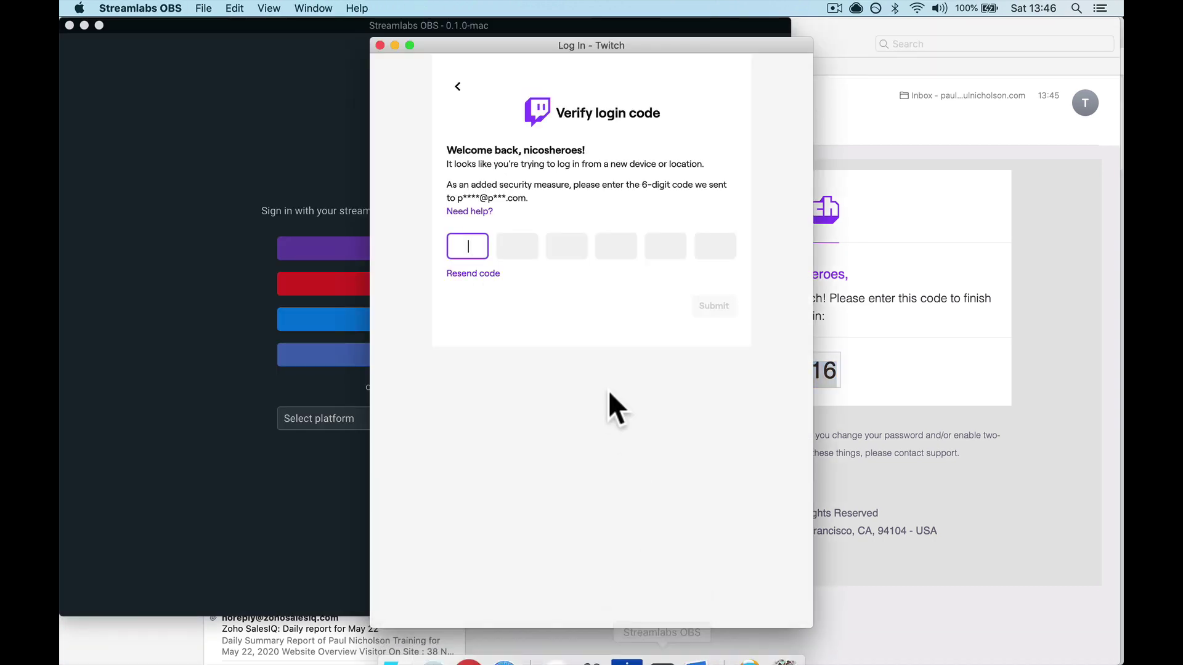
click(467, 247)
key(super+v)
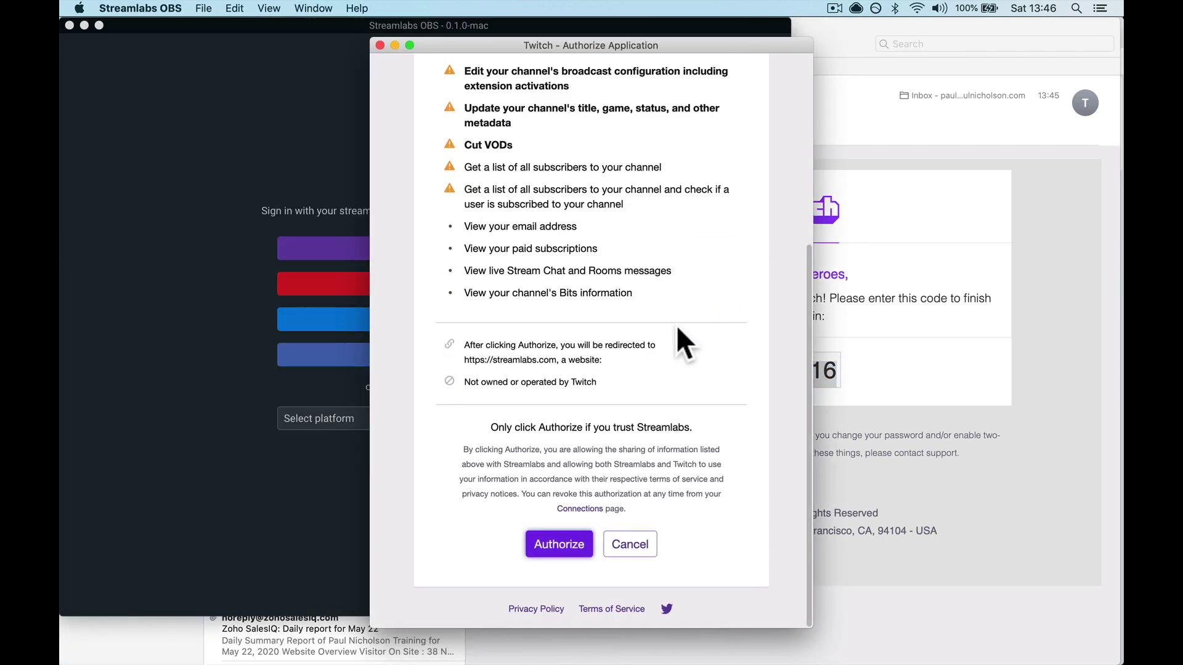
click(558, 545)
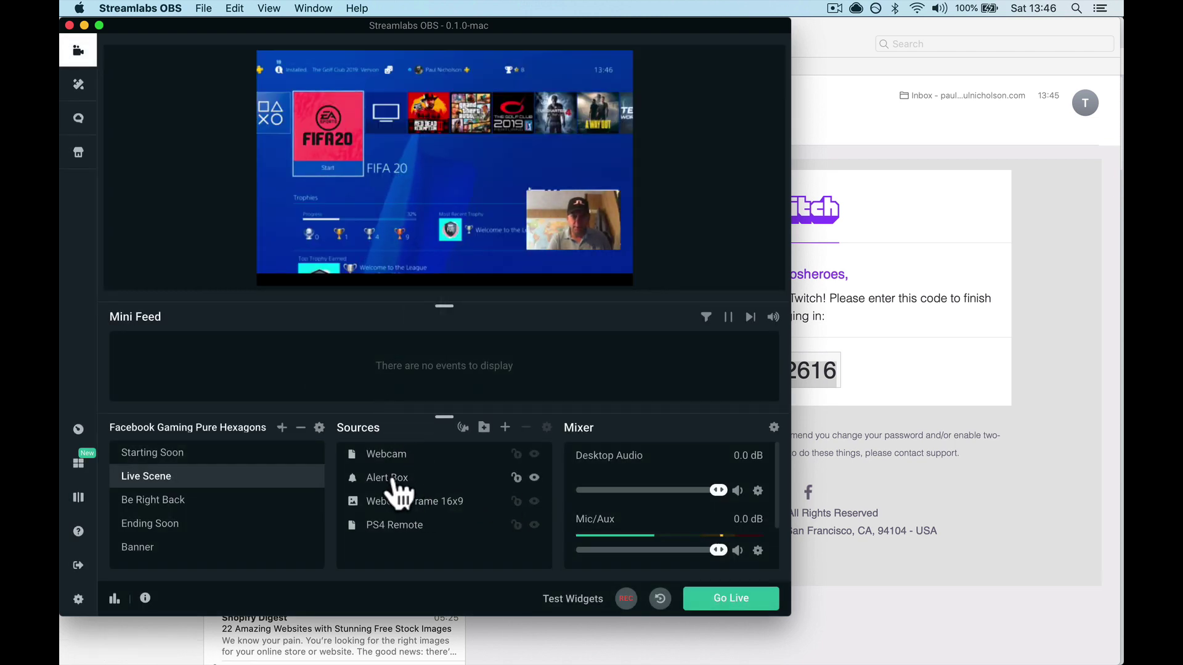
Remove the PS4 Remote source from Live Scene and confirm the removal
click(423, 524)
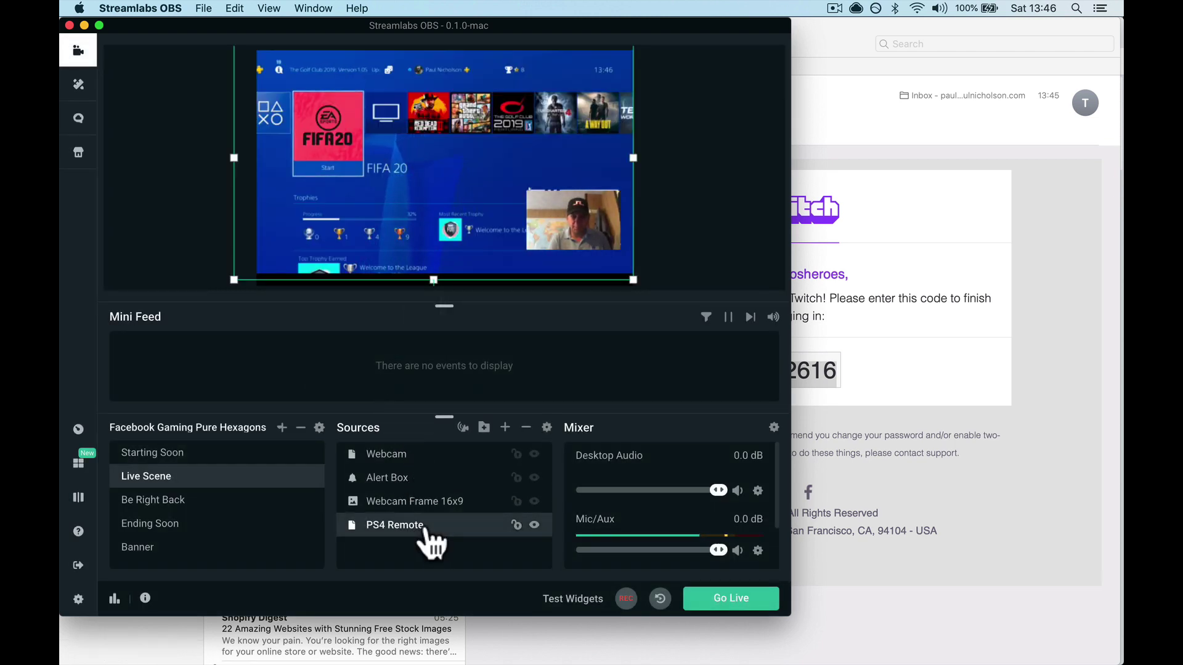
right_click(426, 523)
mouse_move(501, 628)
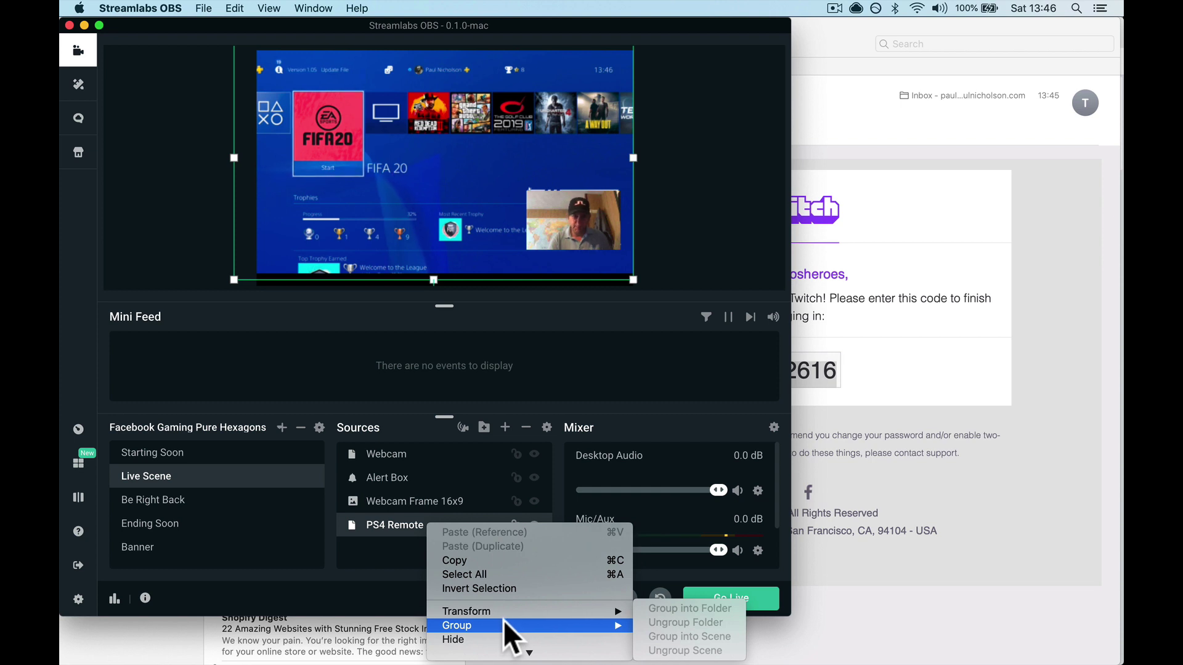
scroll(505, 609, down, 3)
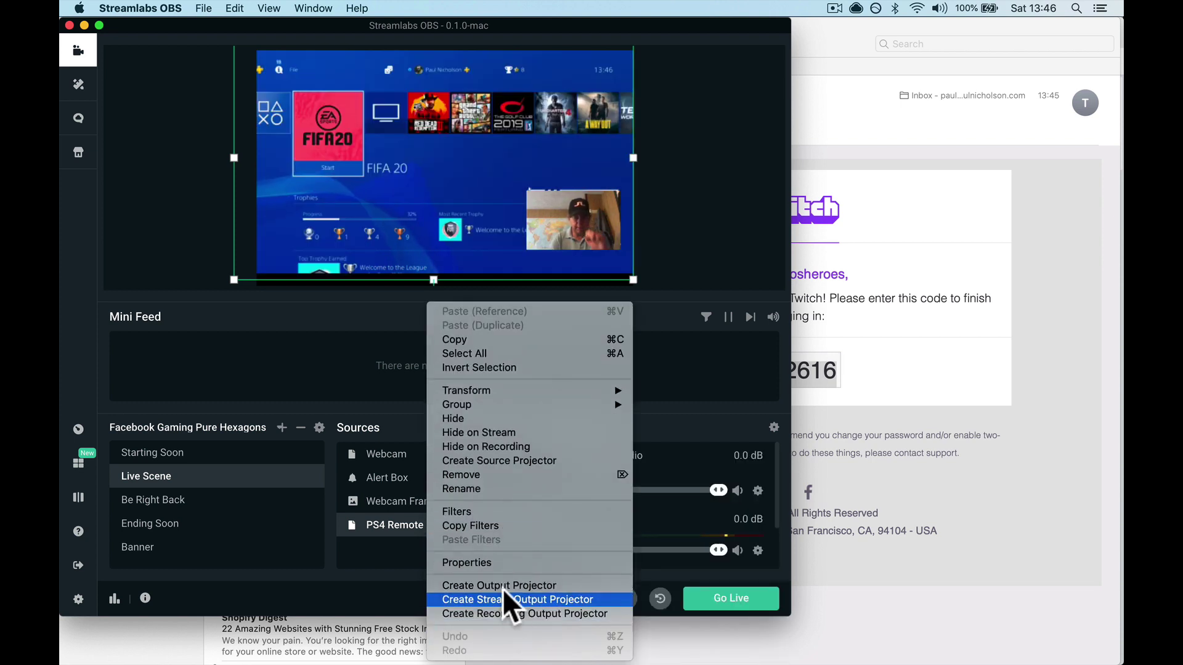
click(494, 472)
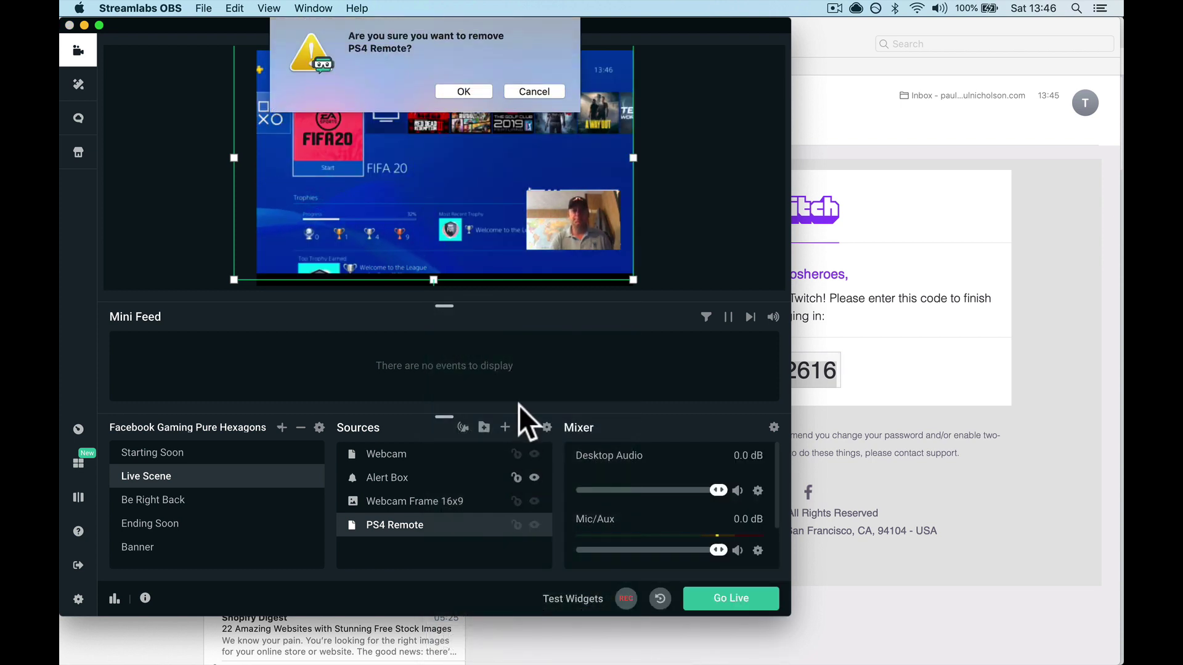
click(475, 87)
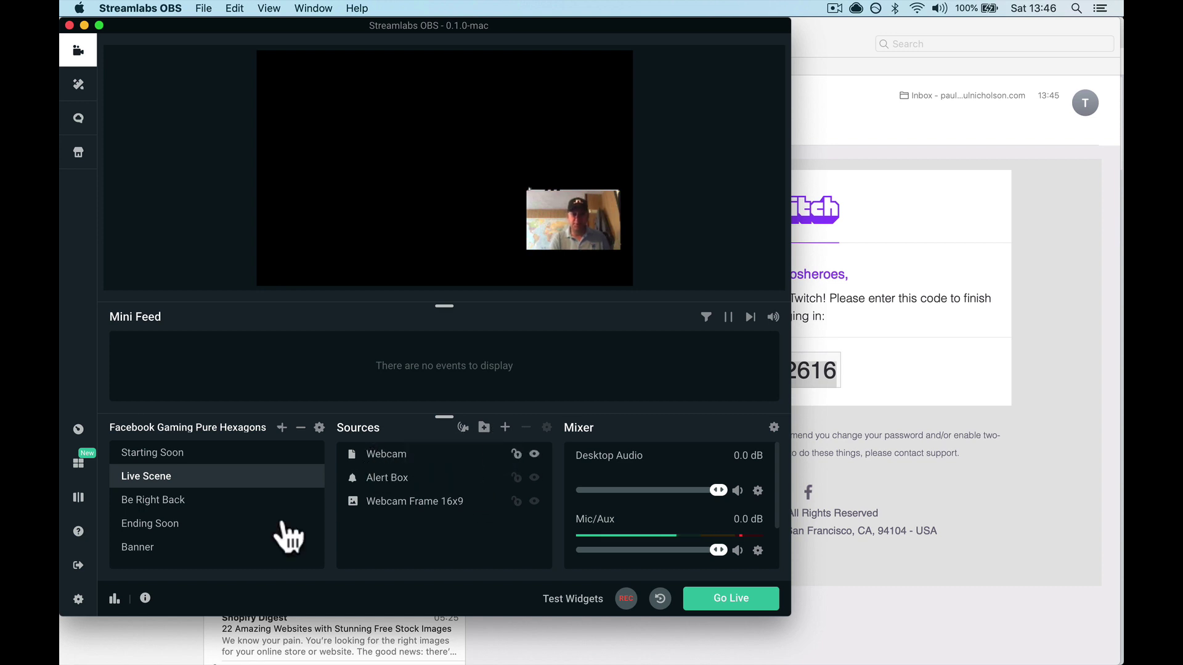
Add a Window Capture source named 'PS4 remote' capturing the PS4 Remote Play window
click(506, 428)
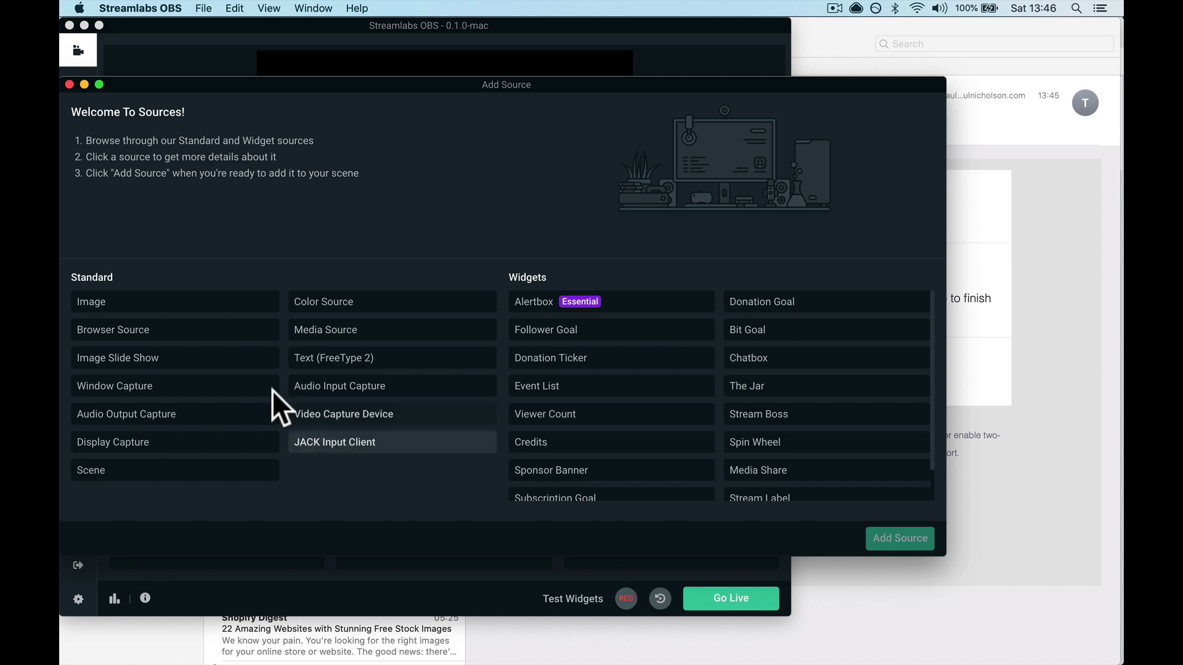
click(244, 402)
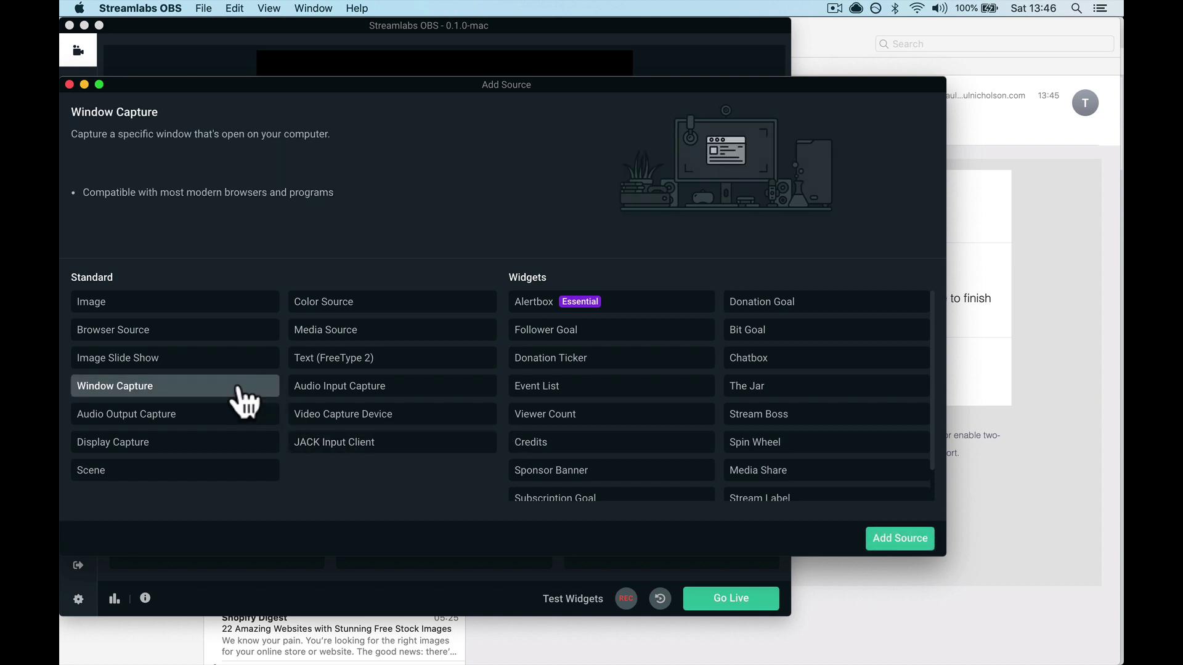
click(898, 538)
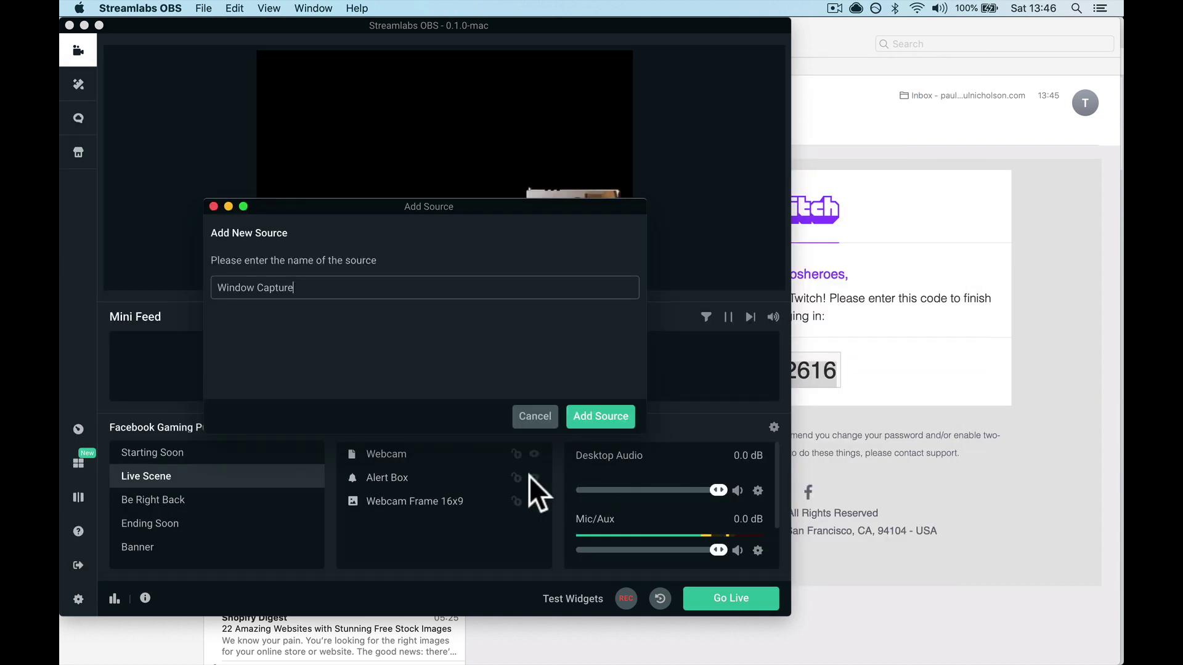
text(PS4 remote)
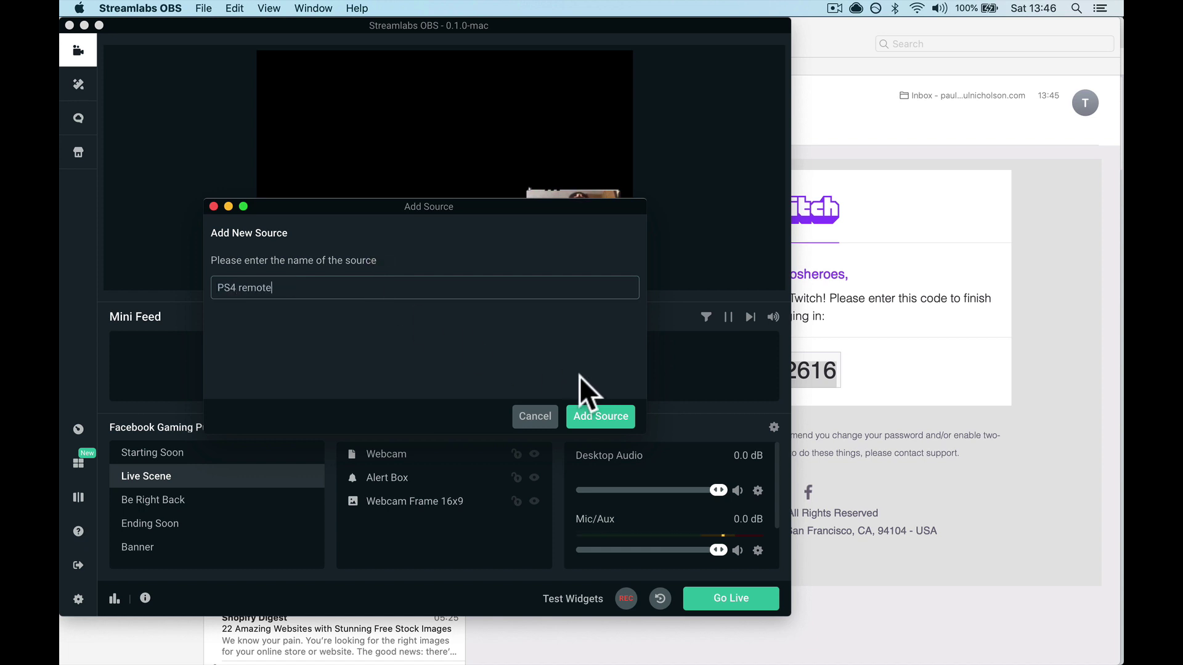
click(592, 411)
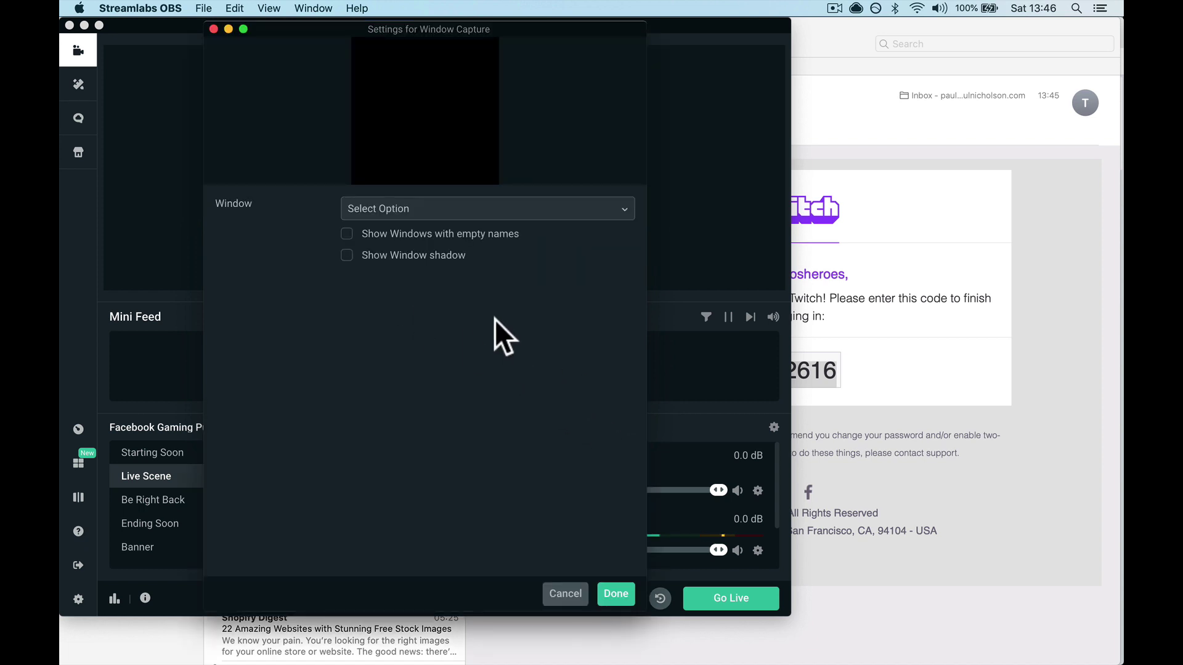
click(519, 213)
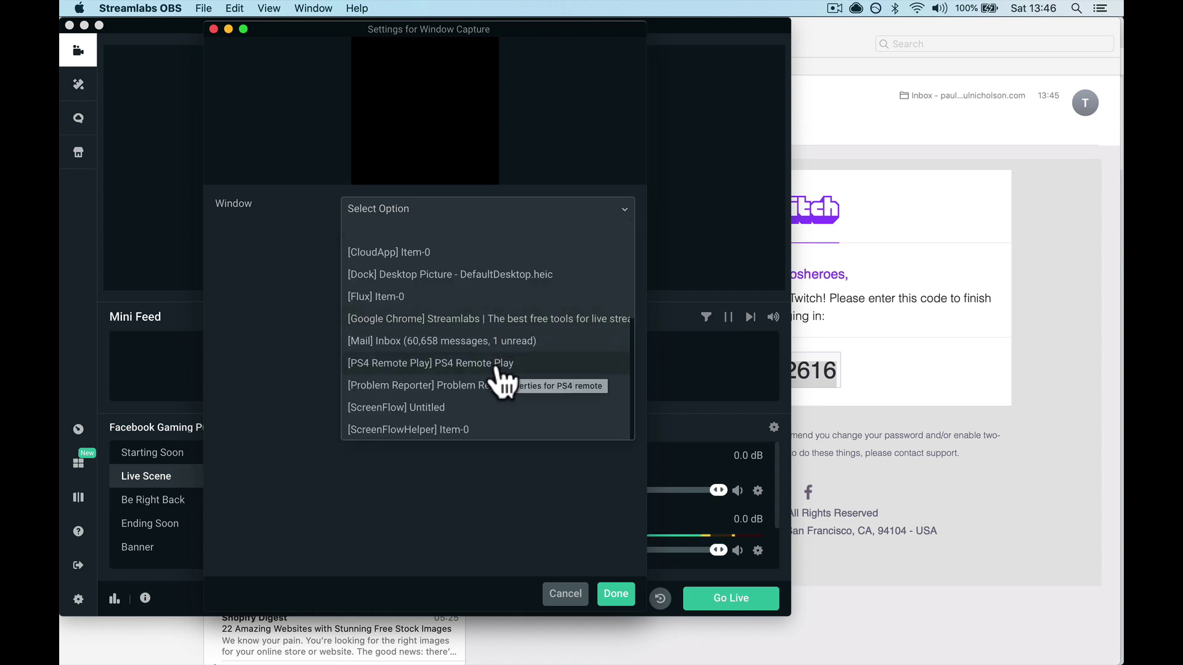
click(461, 365)
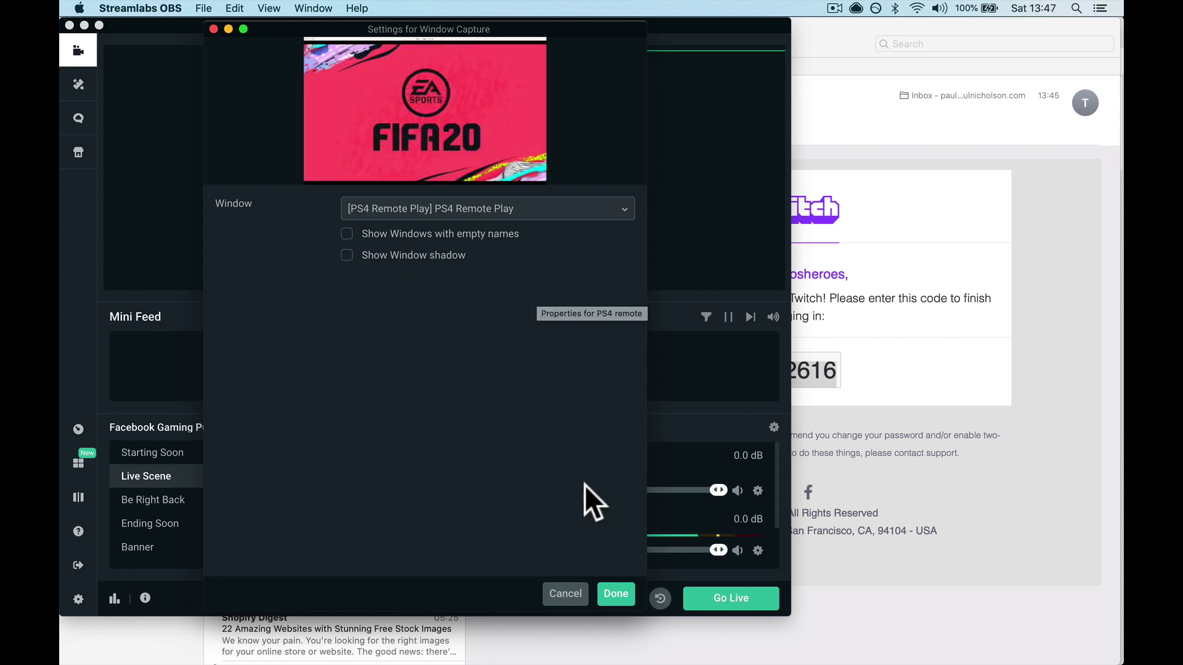
click(615, 593)
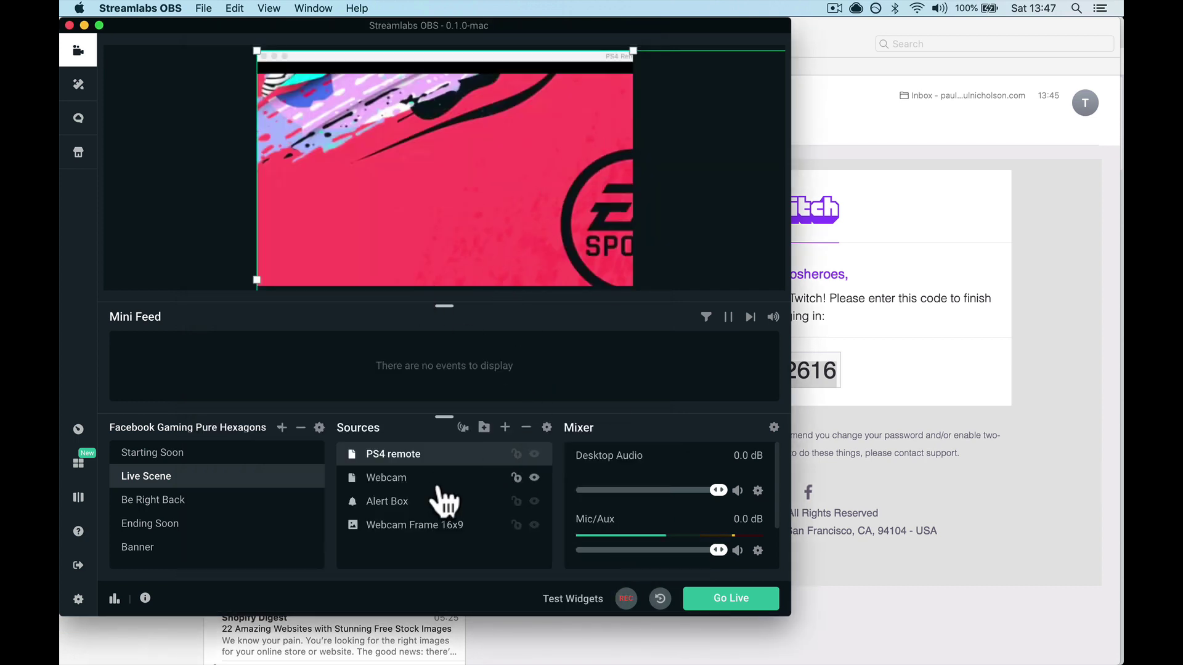
Move PS4 remote to the bottom of Sources and shift the webcam and its frame lower
drag(439, 457, 438, 546)
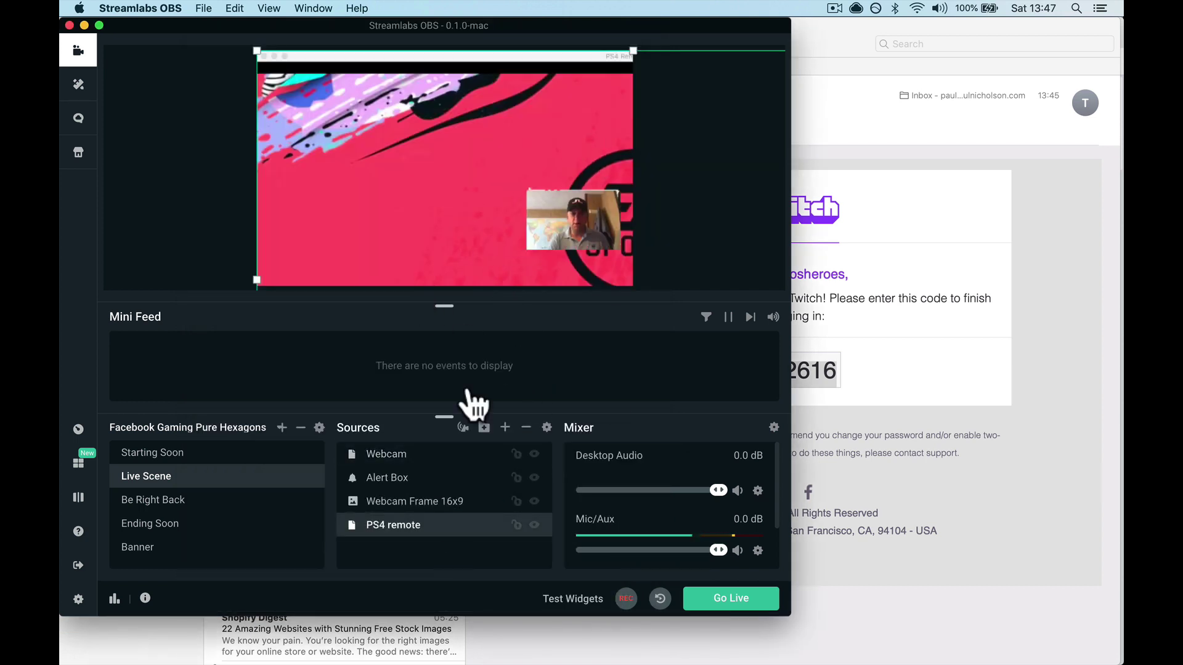
click(414, 480)
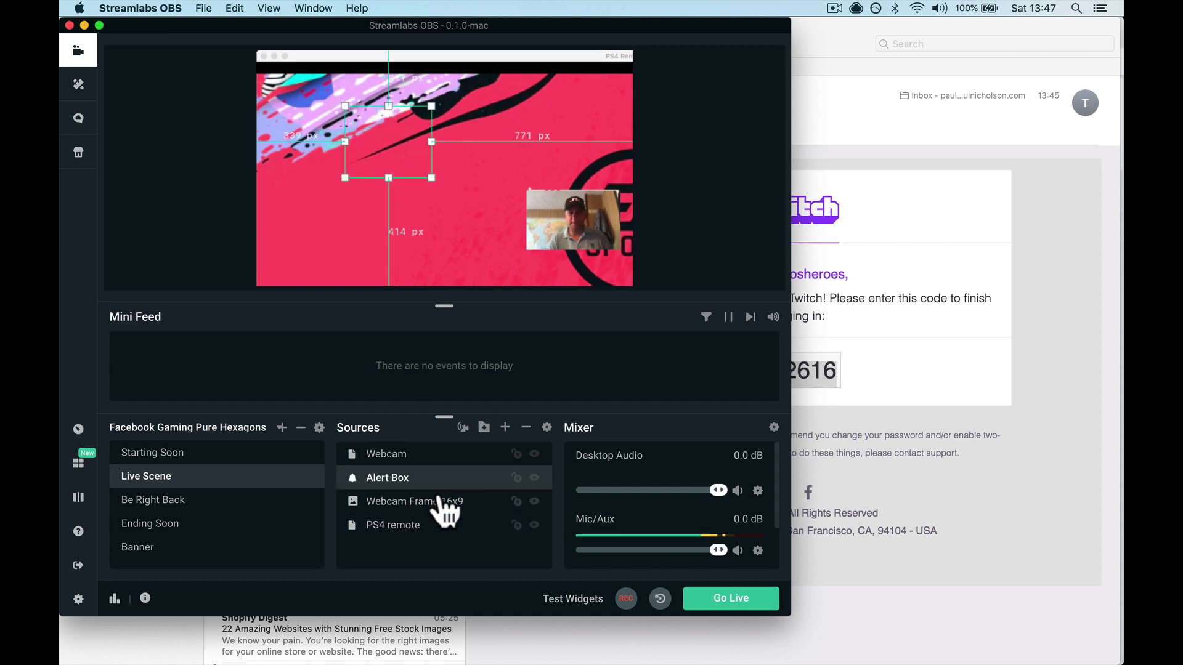
mouse_move(573, 238)
mouse_down()
mouse_move(575, 264)
mouse_move(570, 193)
mouse_move(576, 256)
mouse_up()
click(562, 198)
drag(562, 199, 563, 235)
click(733, 184)
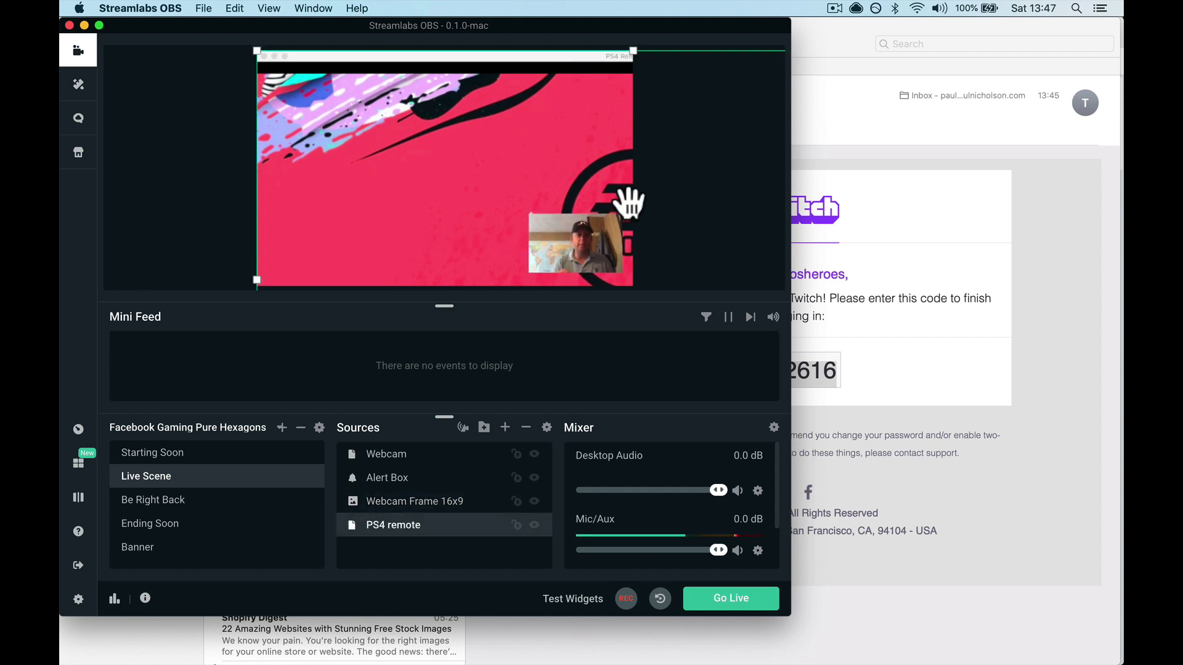
Leave the Themes page for the editor's Live Scene preview, sources and mixer
click(77, 90)
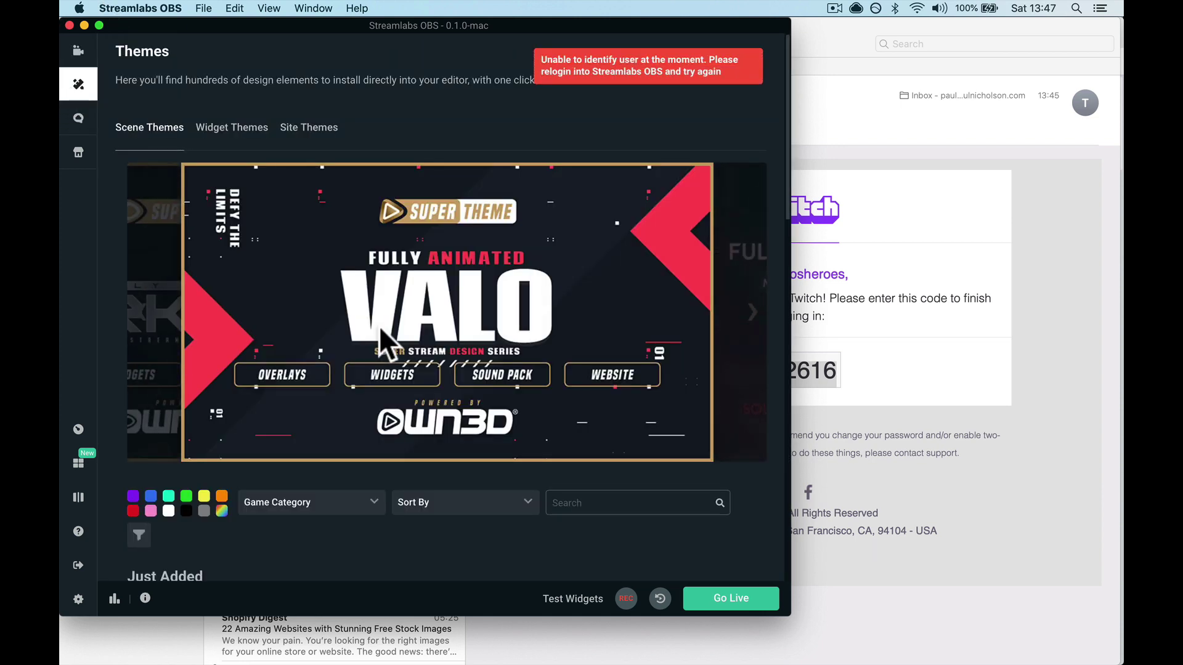
click(78, 52)
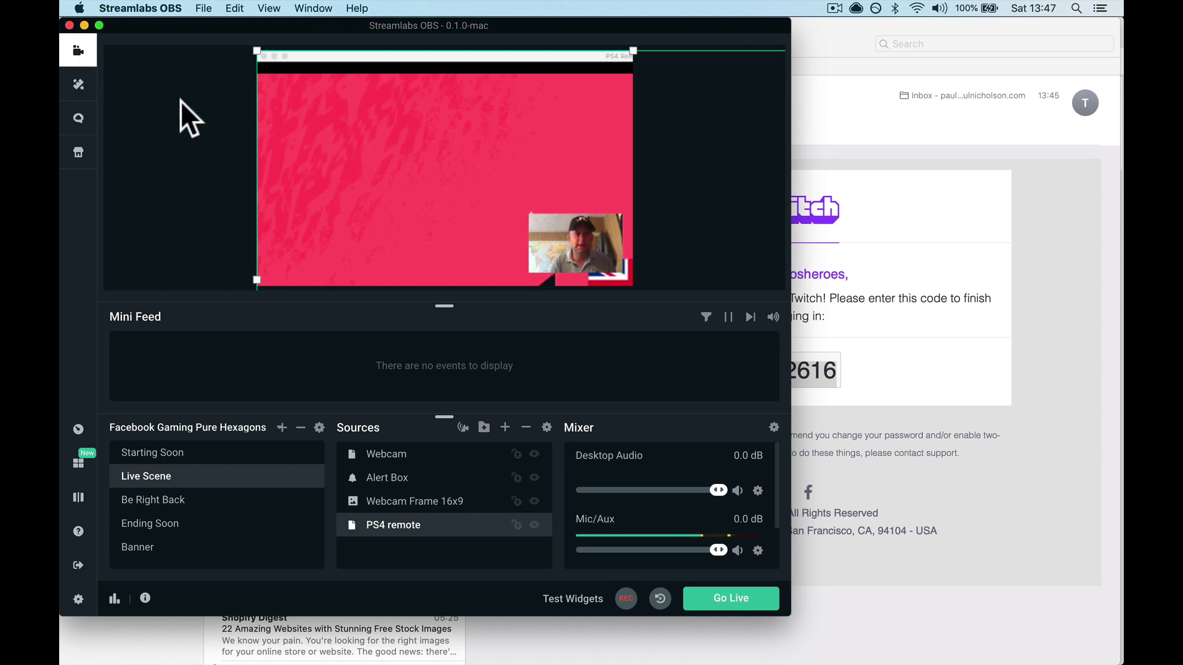
Shrink, reposition and trim the PS4 remote capture until FIFA 20 fills the canvas behind the webcam
drag(257, 53, 462, 96)
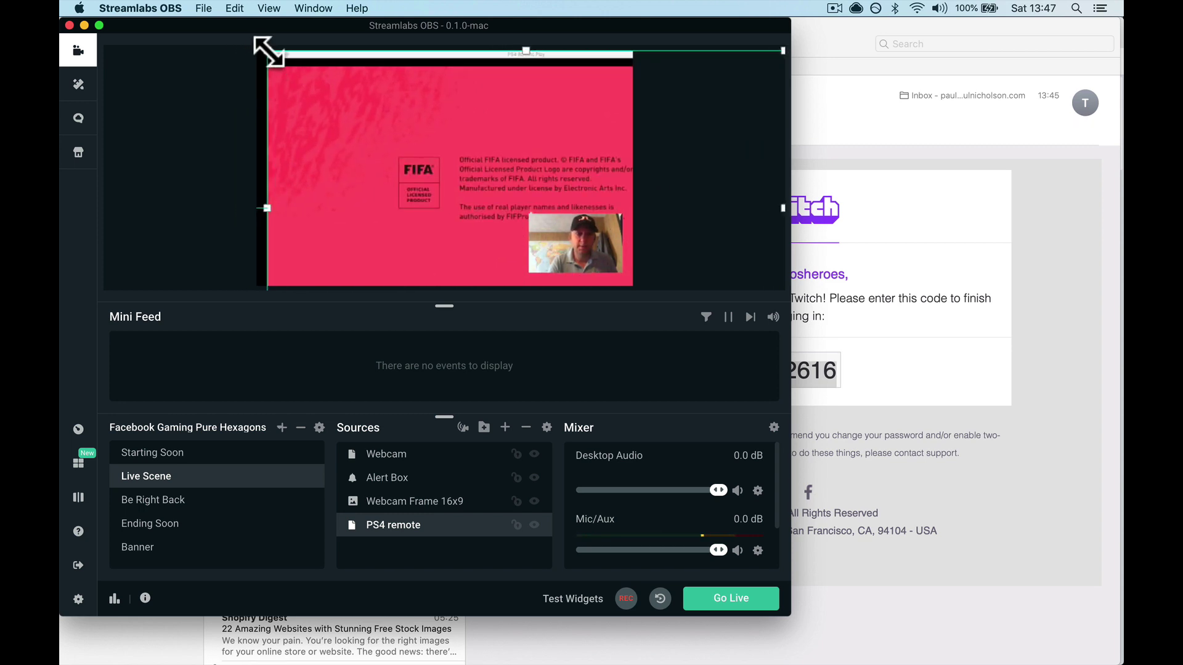
drag(269, 52, 292, 82)
mouse_move(609, 266)
mouse_down()
mouse_move(634, 285)
mouse_move(606, 280)
mouse_move(616, 283)
mouse_up()
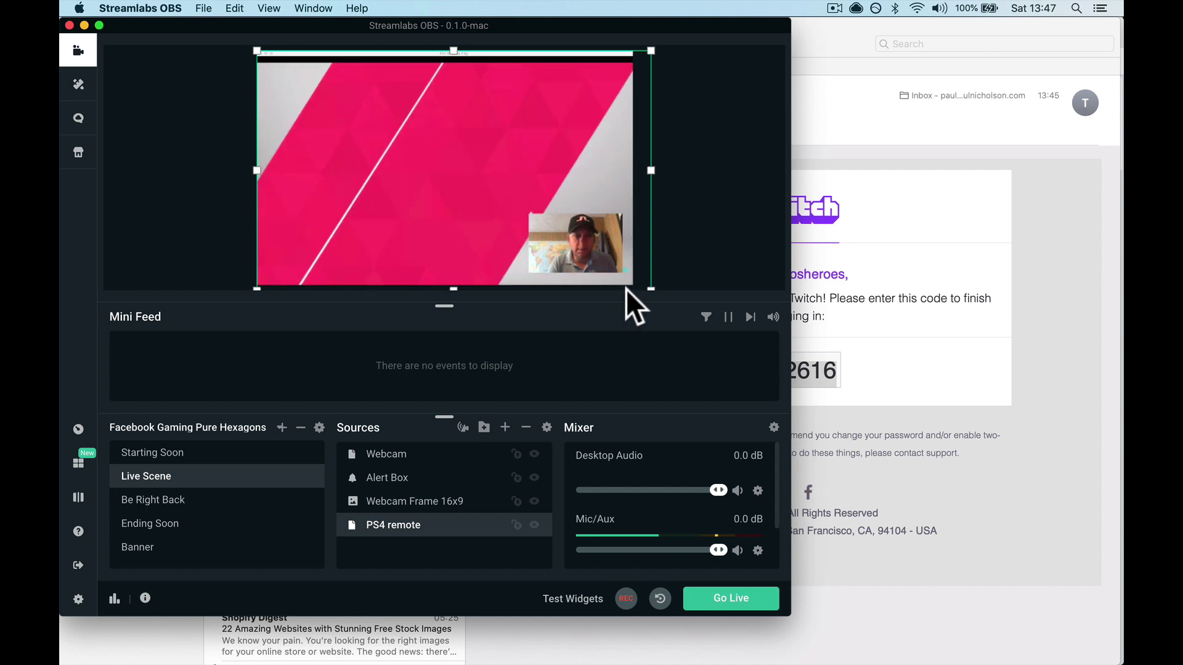
drag(355, 149, 355, 137)
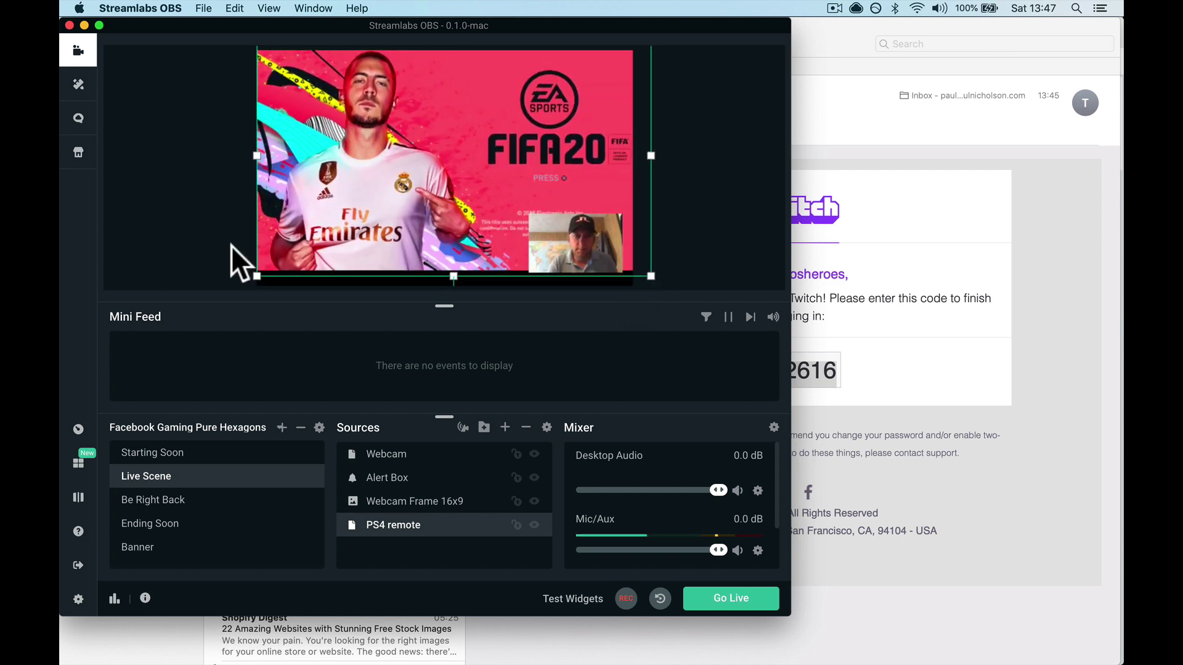
drag(454, 282, 454, 286)
click(710, 217)
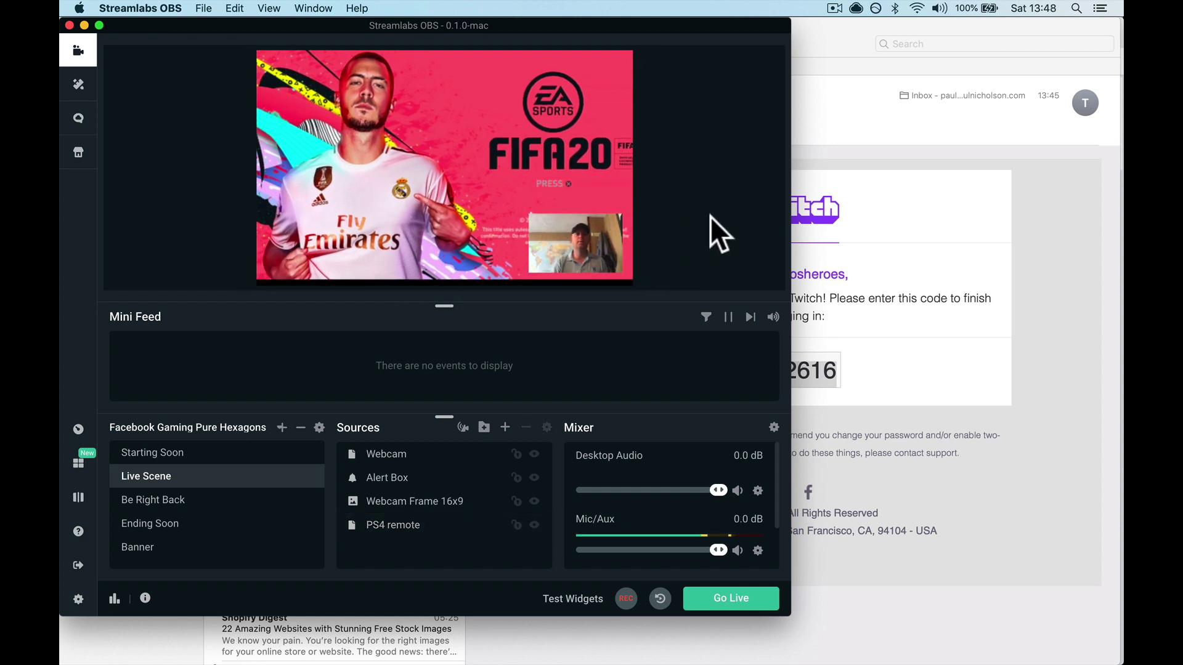
click(608, 153)
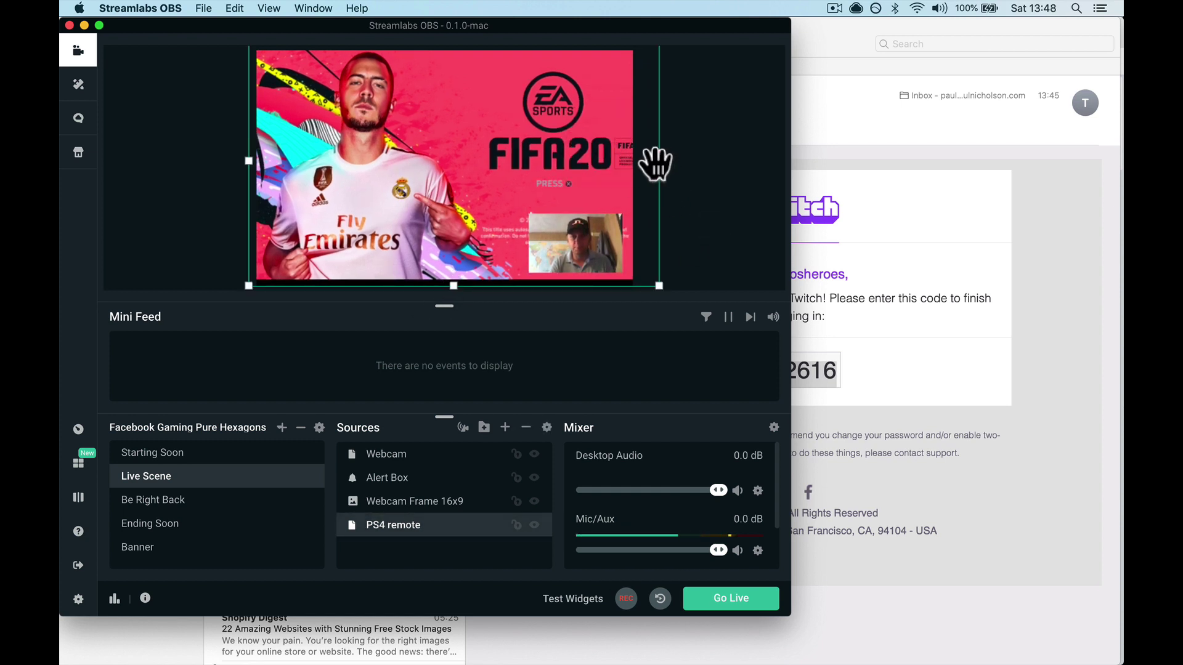
drag(646, 167, 628, 164)
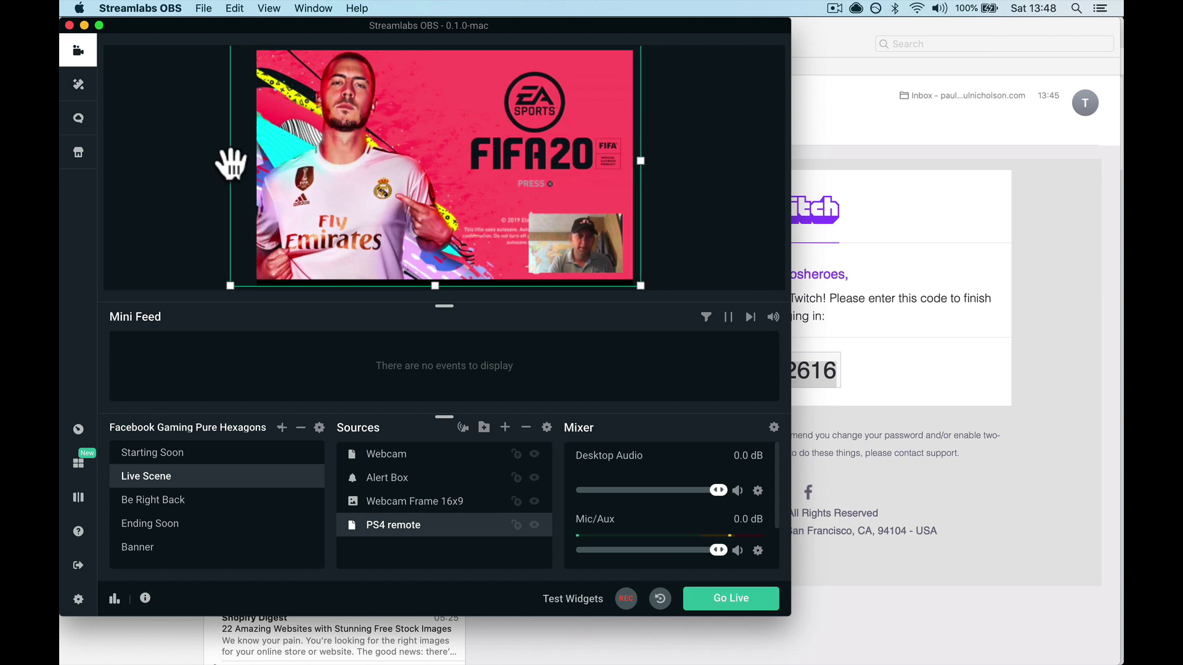
drag(230, 164, 260, 162)
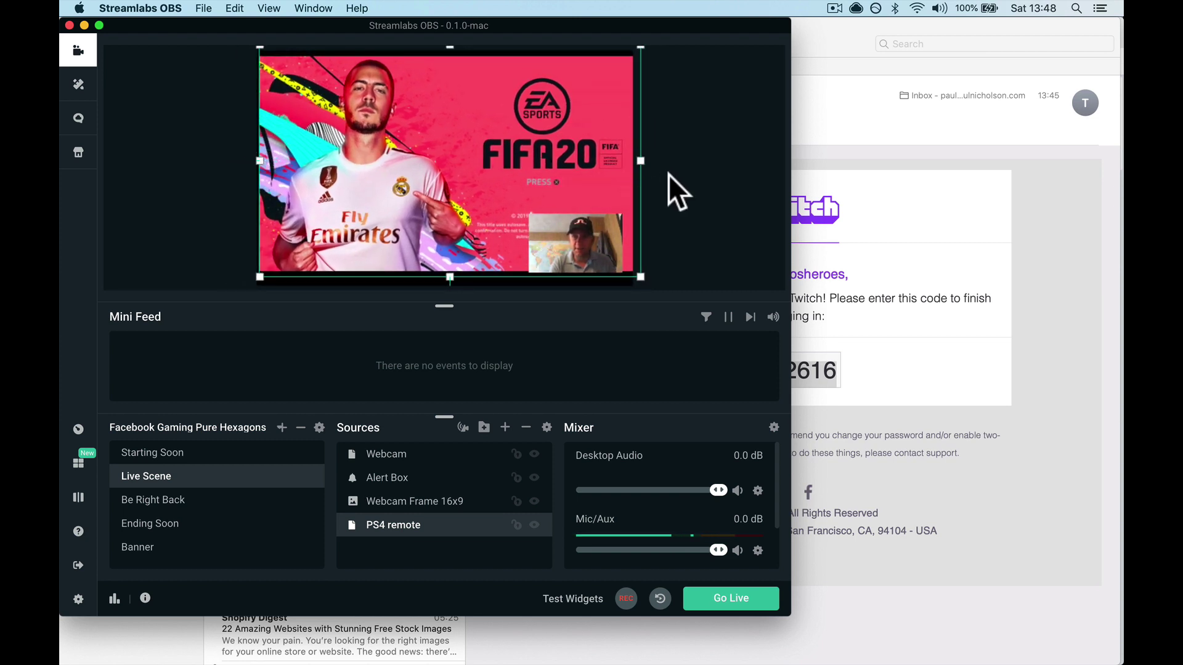
drag(638, 168, 633, 158)
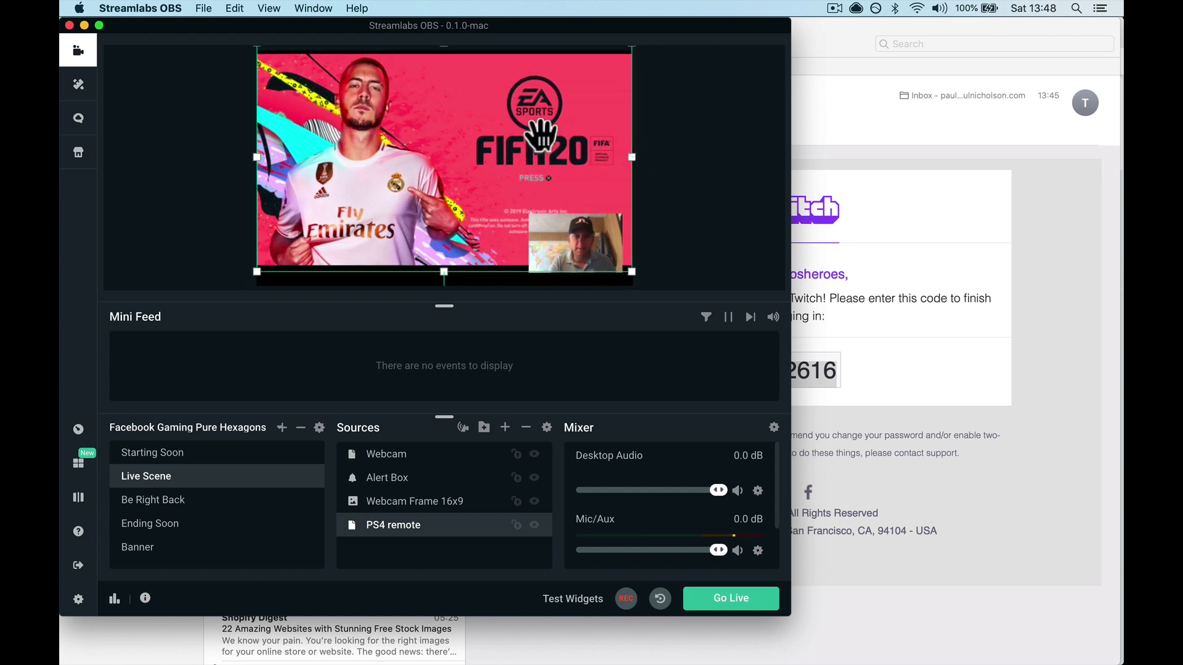
drag(541, 127, 540, 131)
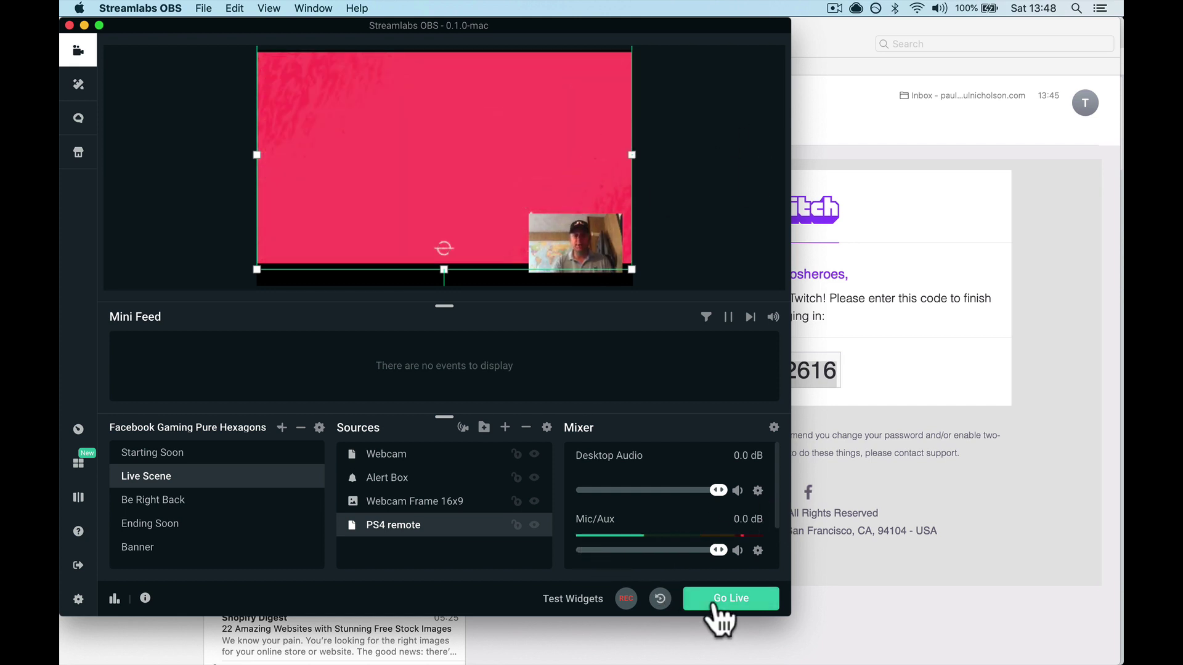
Fire test follow and subscription alerts from Test Widgets
click(568, 600)
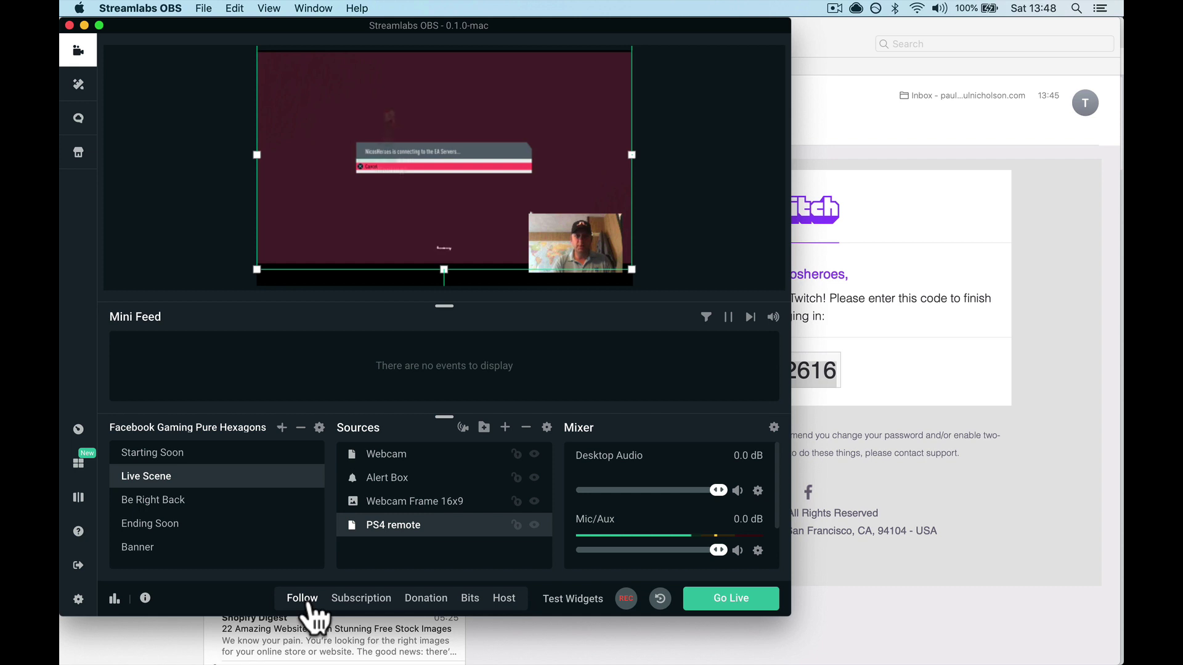
key(XF86AudioRaiseVolume)
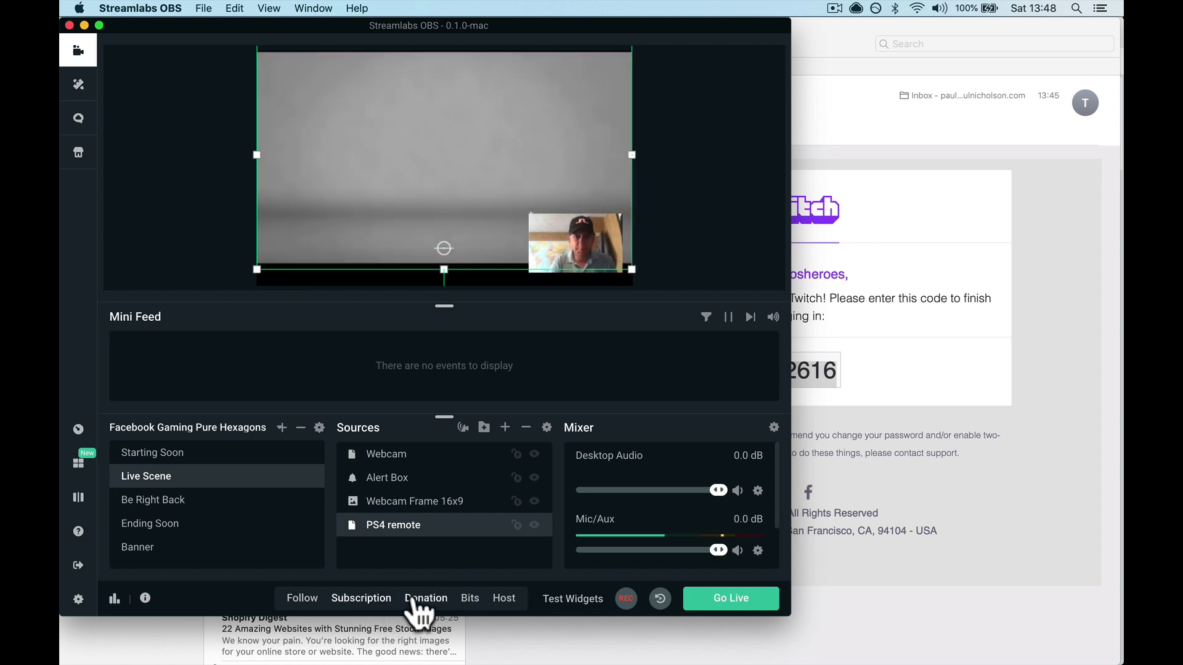
click(371, 602)
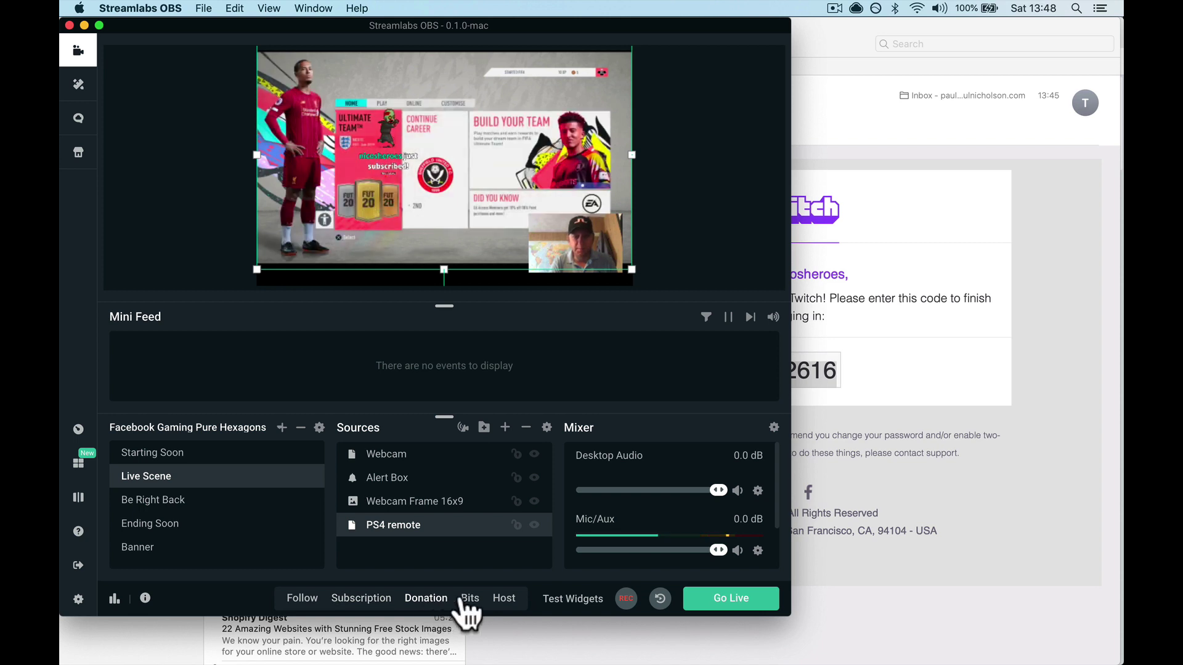
Route sound to the MacBook Pro Speakers and lower Mic/Aux to -20.5 dB
click(938, 8)
click(941, 92)
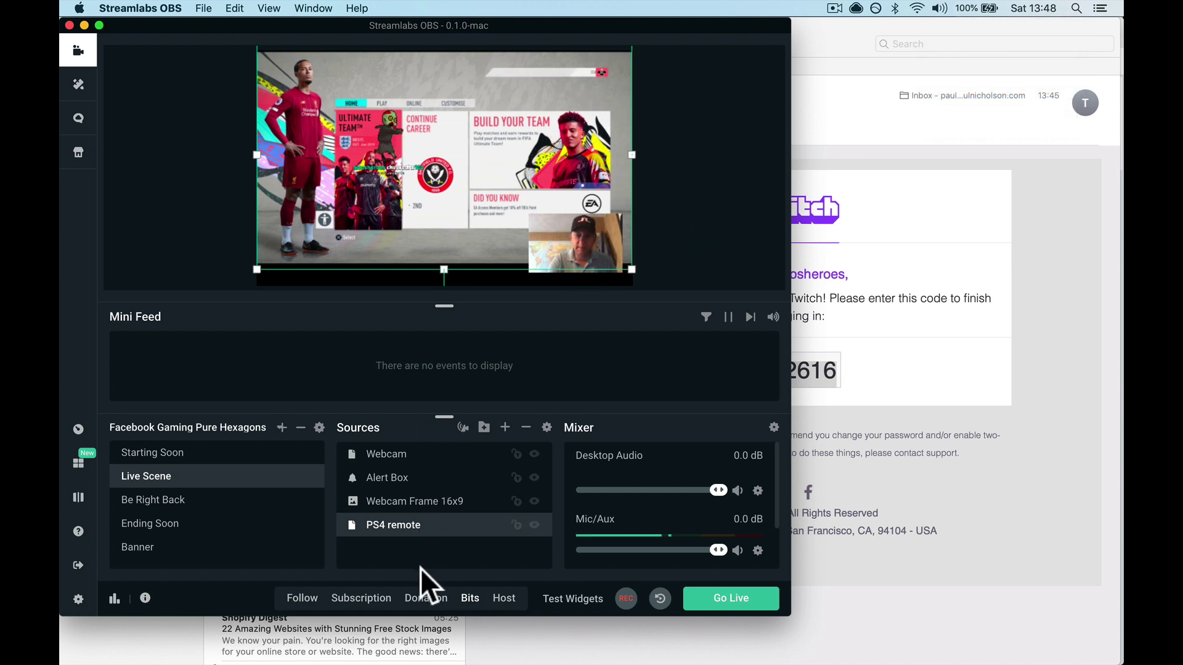
key(XF86AudioLowerVolume)
key(XF86AudioLowerVolume)
key(XF86AudioRaiseVolume)
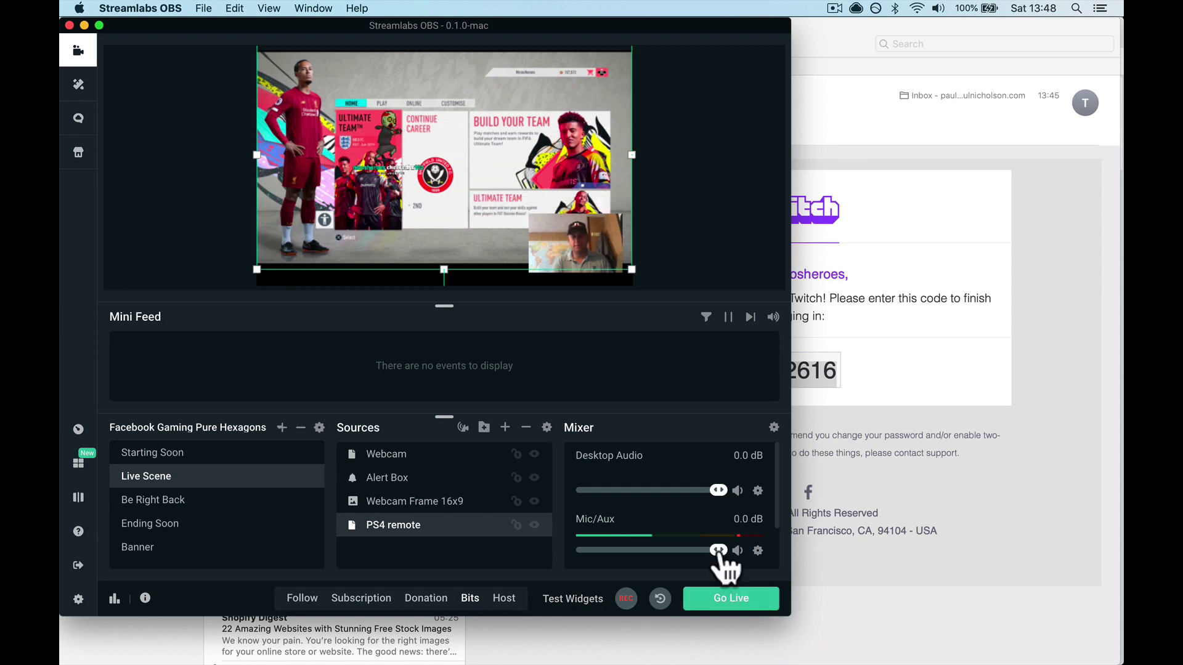
drag(717, 550, 645, 550)
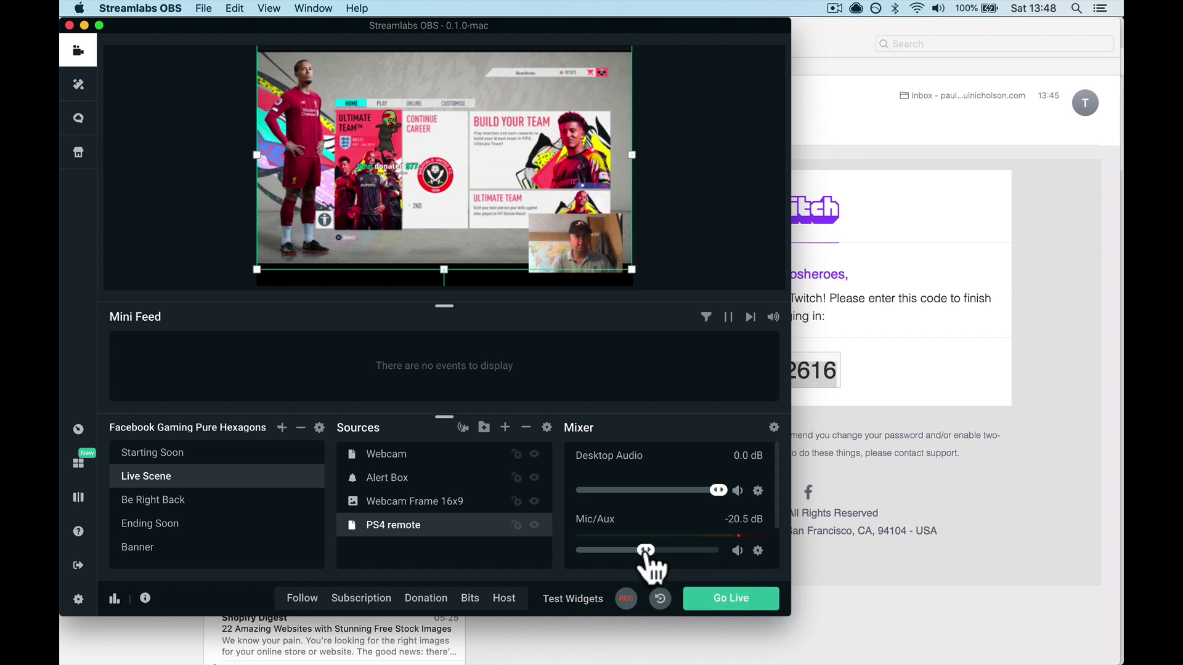
key(XF86AudioMute)
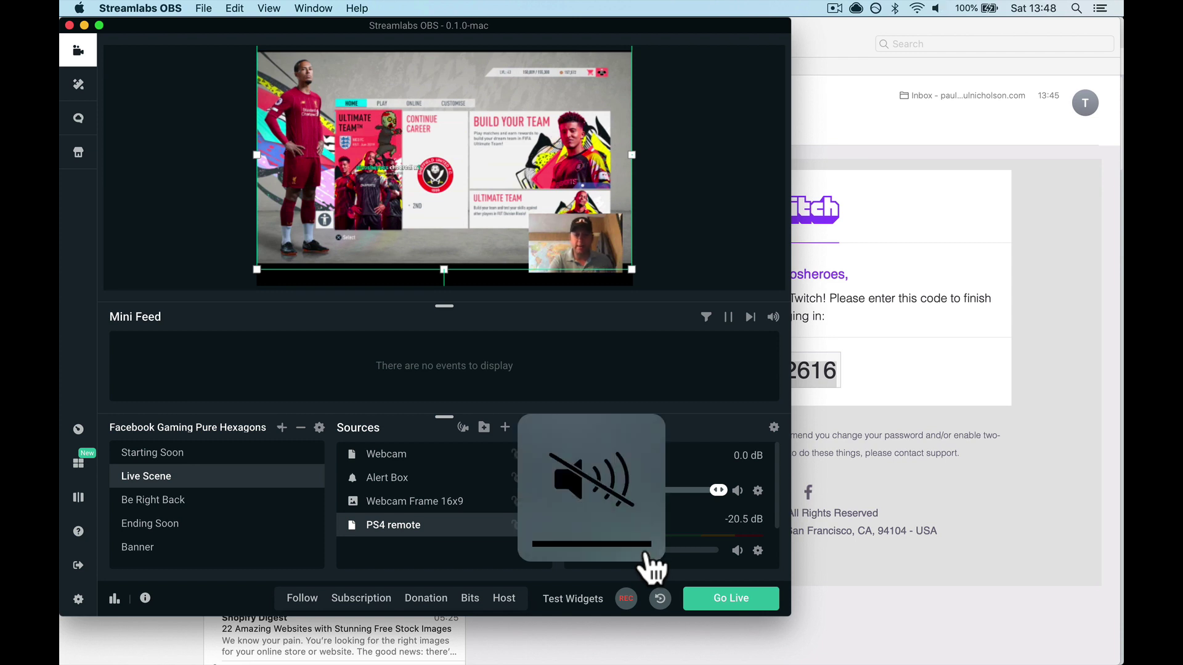
In the Go Live form, retitle the stream 'Weekend League Continues'
click(739, 598)
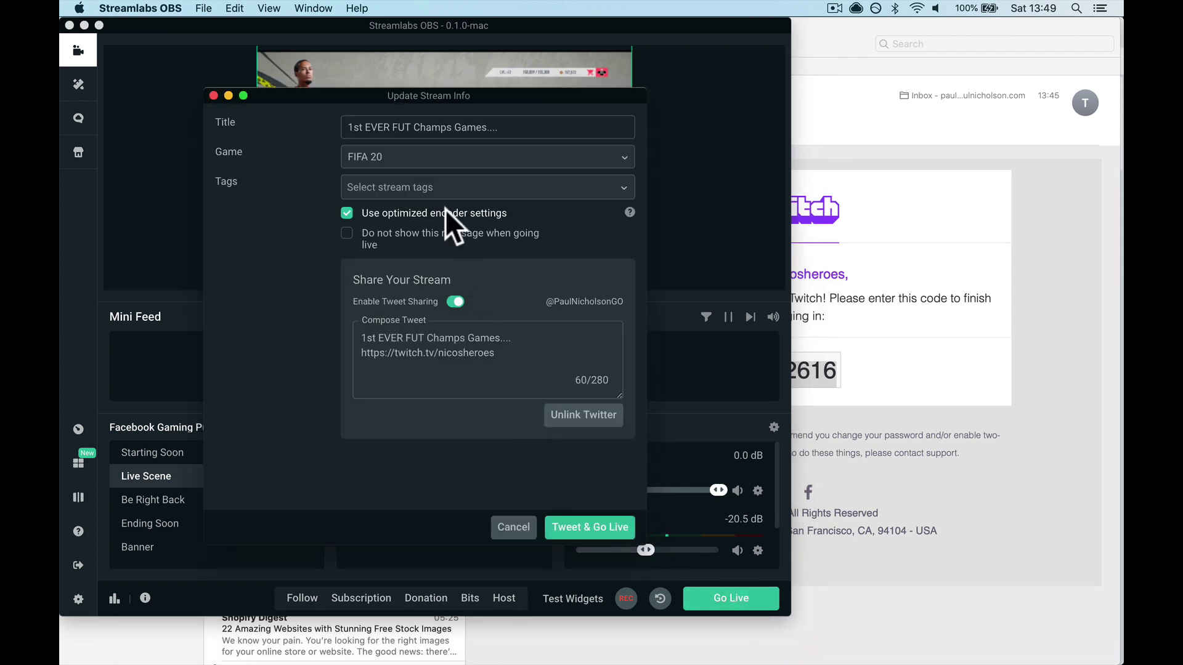
triple_click(441, 127)
text(Weekend Lea)
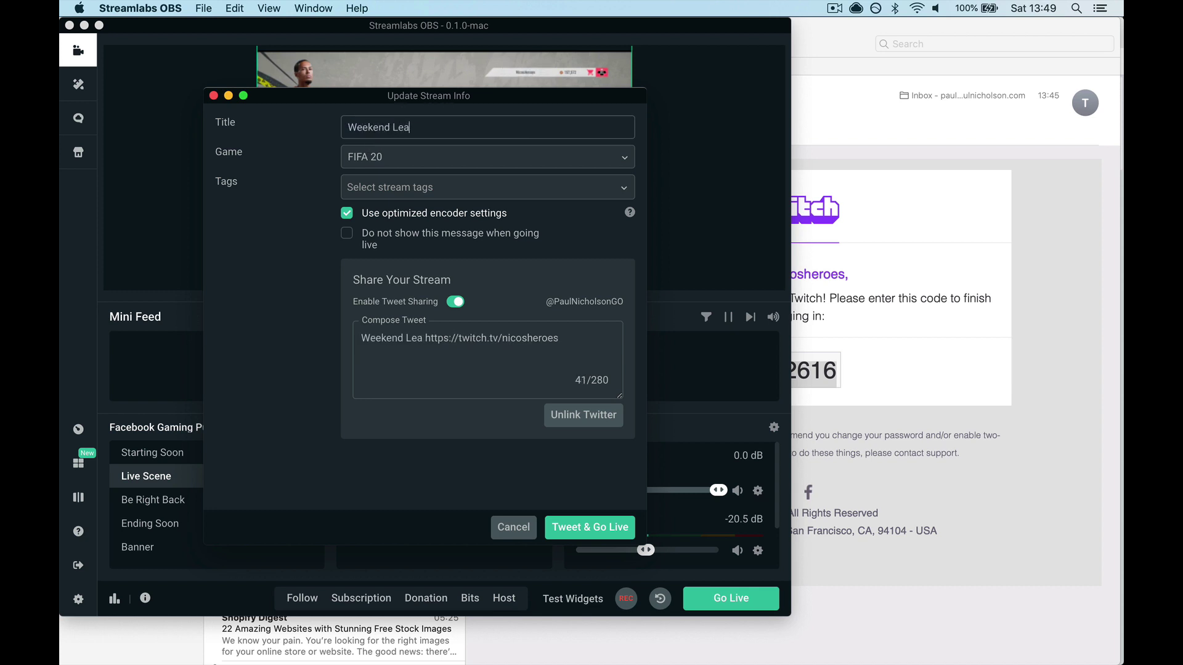
text(gue Conti)
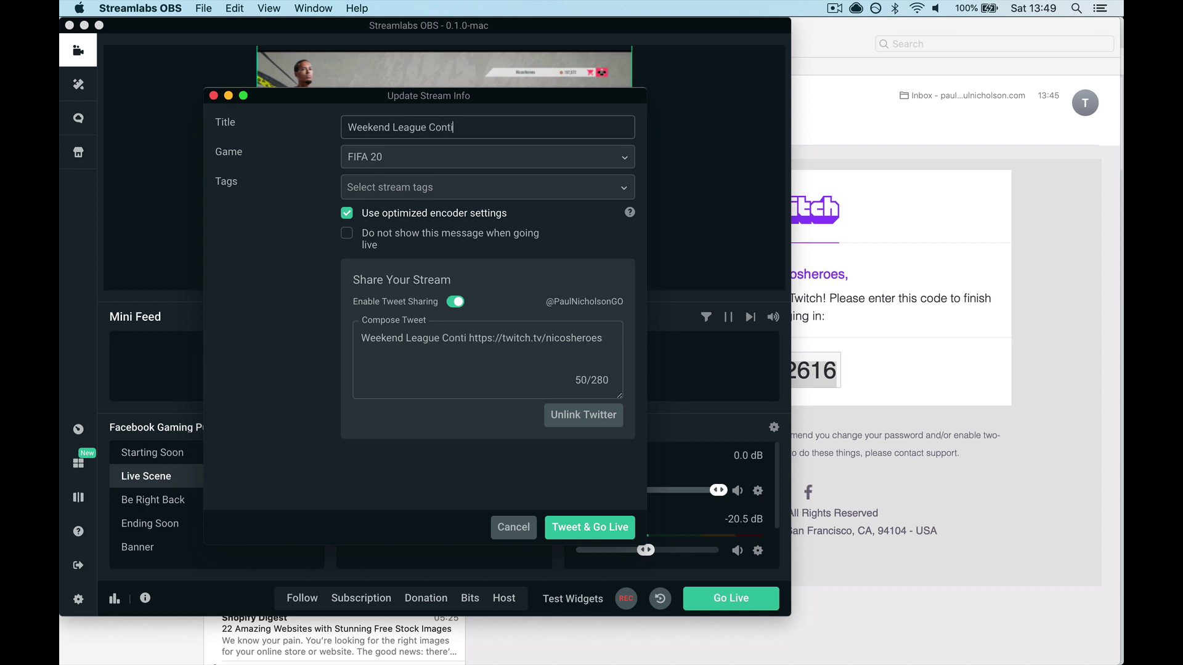
text(nues)
key(Tab)
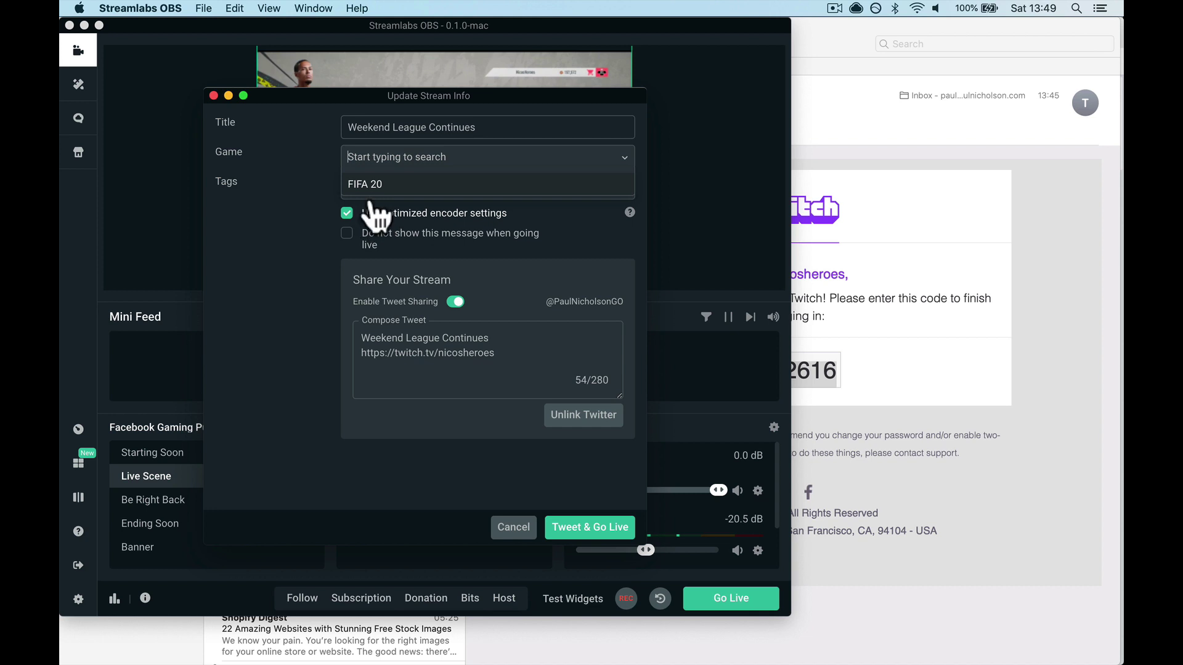
Set the game to FIFA 20, try Tweet & Go Live, then unlink Twitter after the error
text(call of)
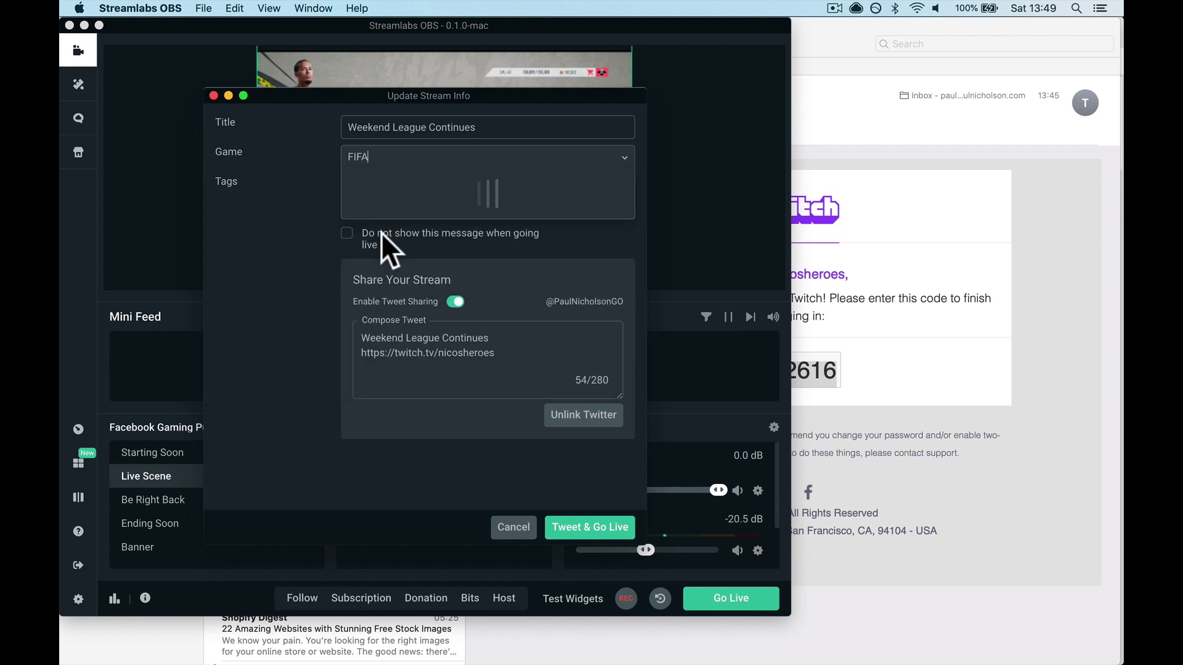
click(394, 189)
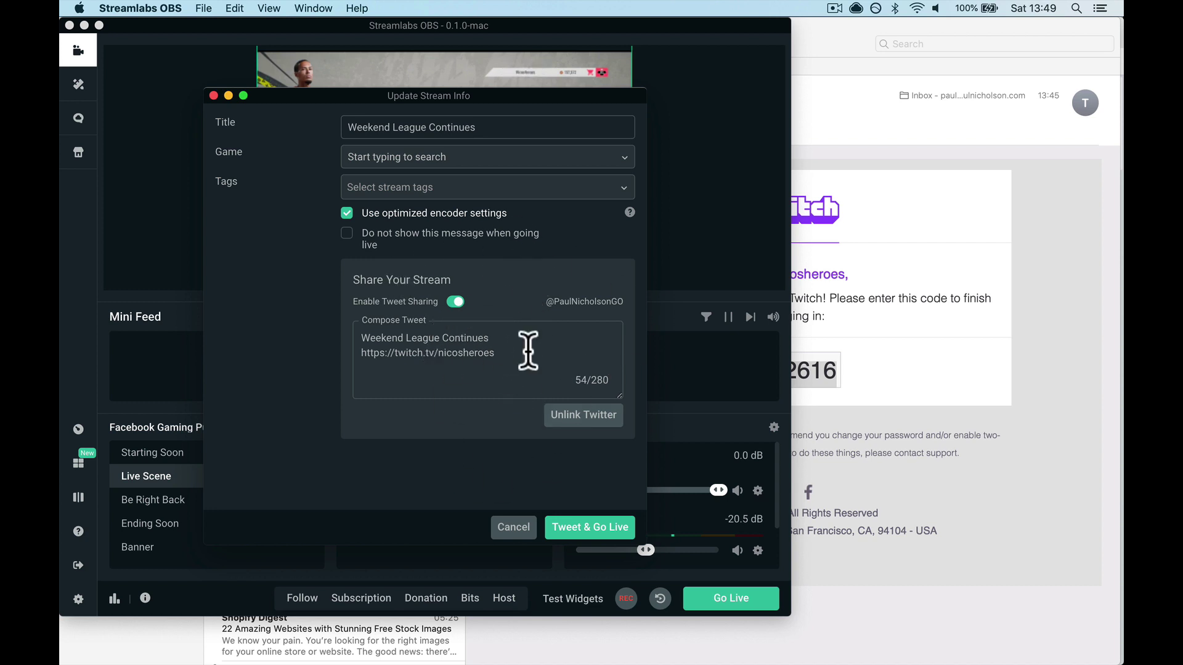
click(595, 527)
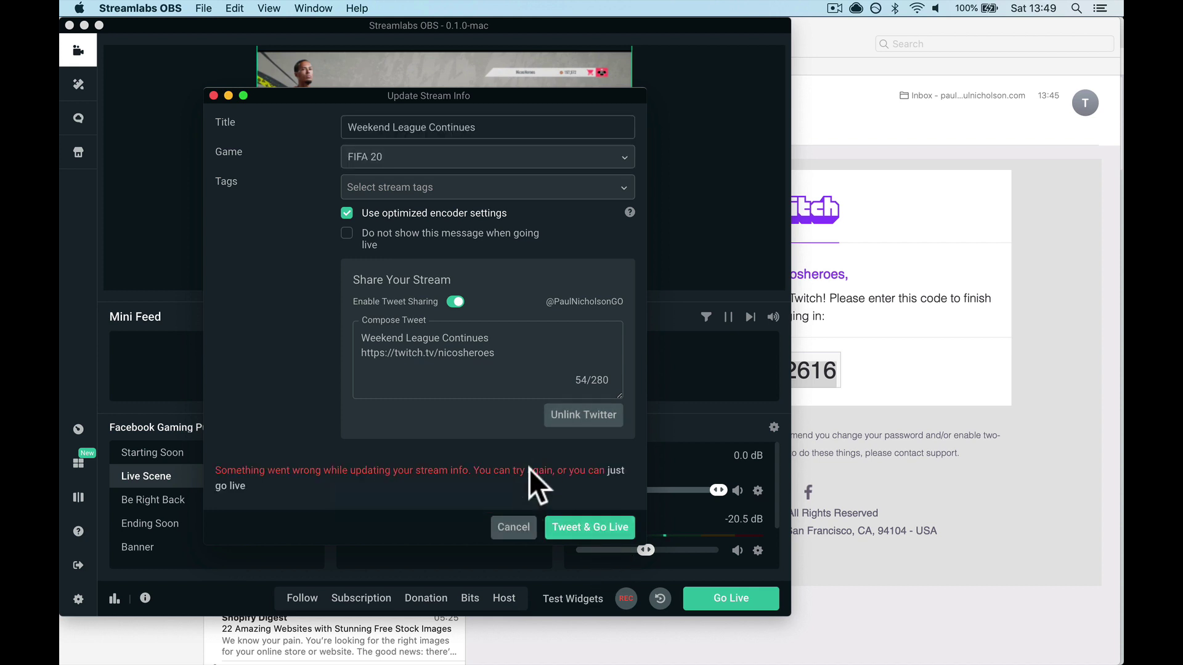
click(582, 416)
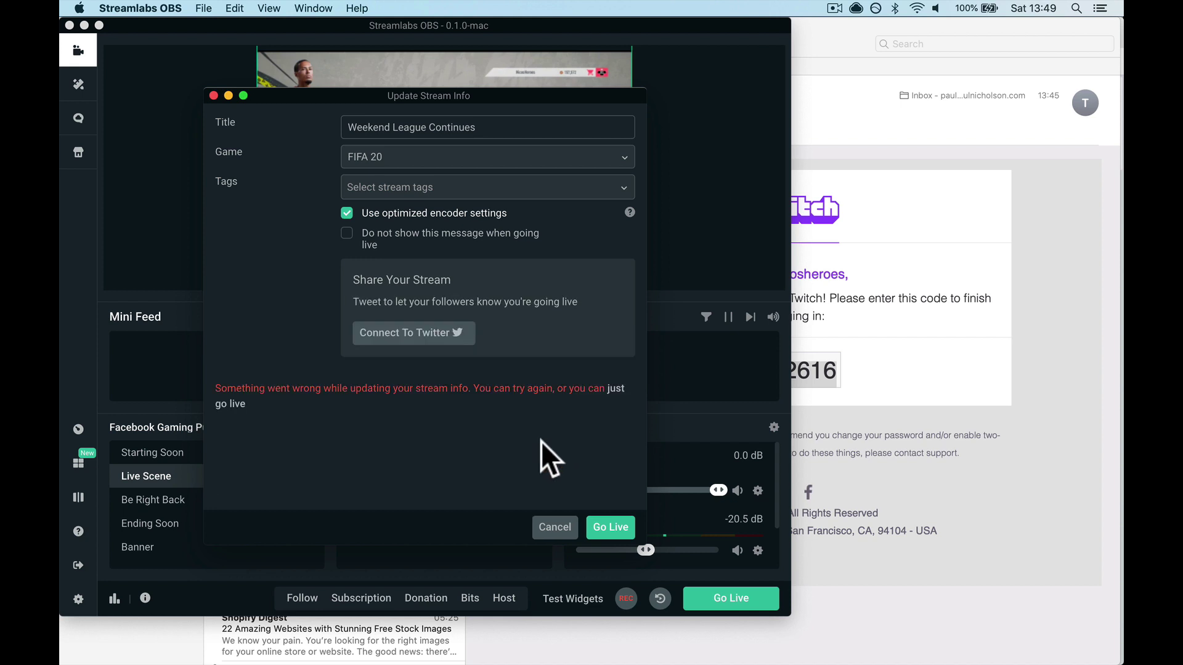
Authorise a Twitter account with its username and password, then Tweet & Go Live
click(406, 334)
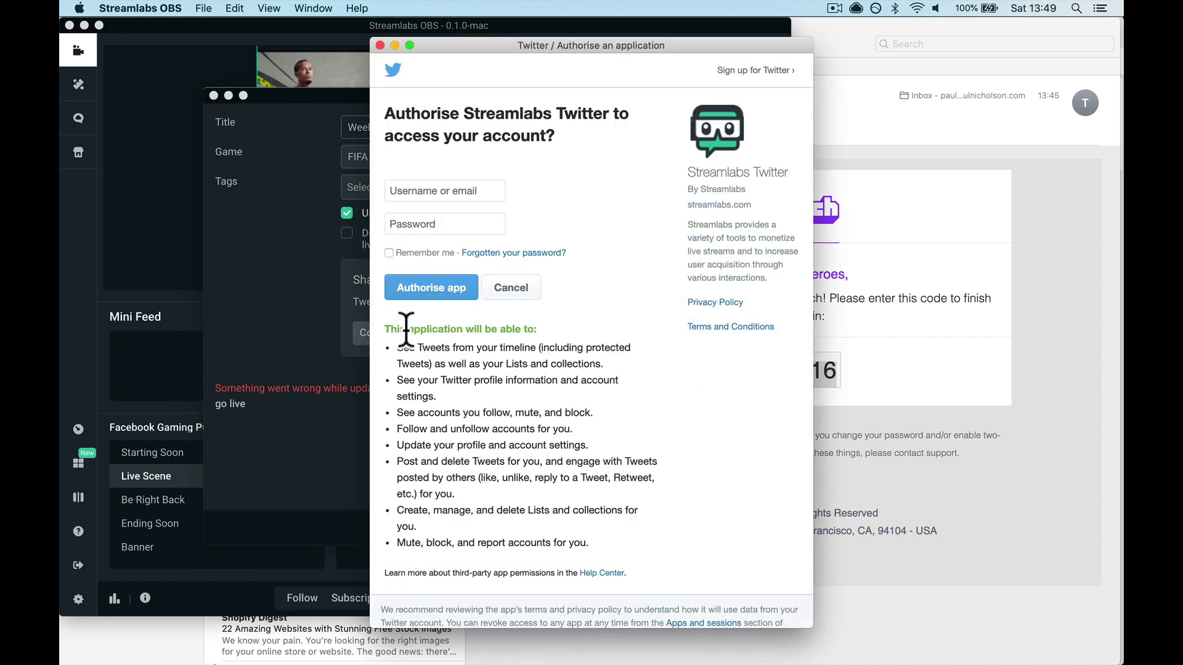
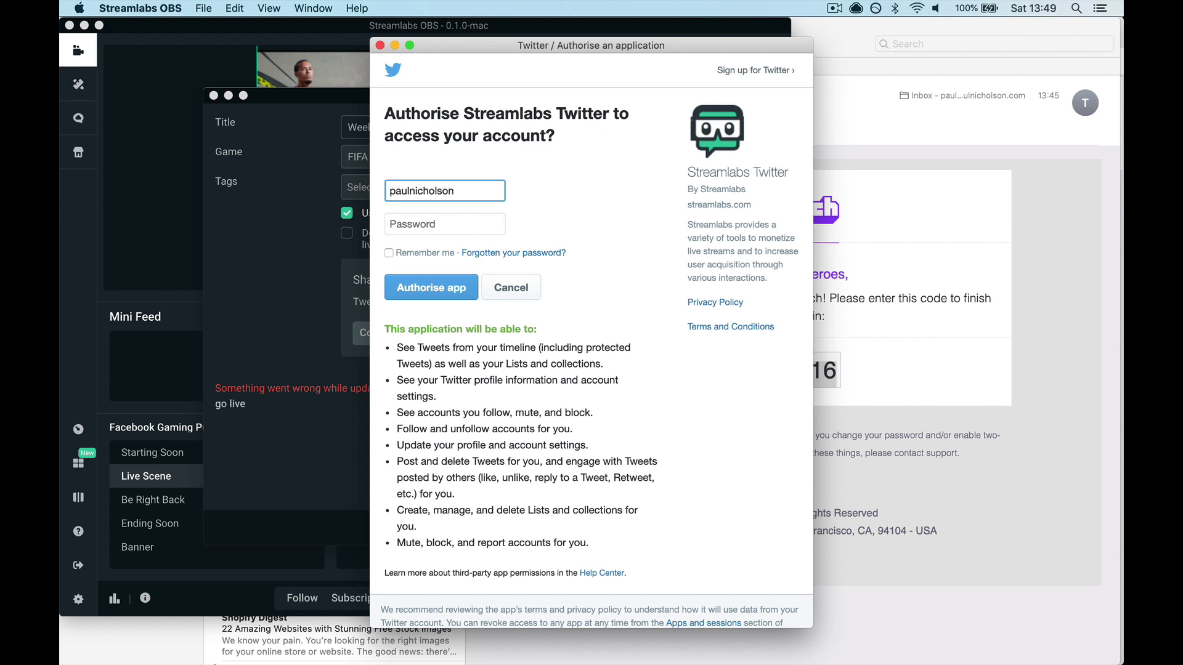
text(go)
key(Tab)
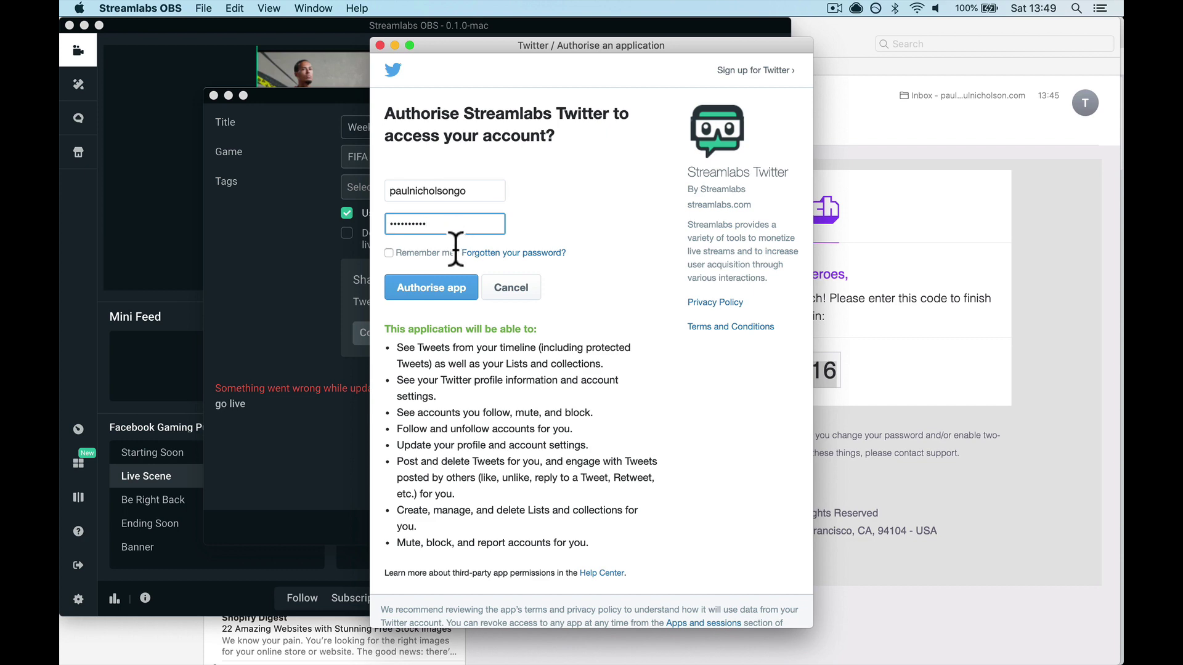
click(439, 296)
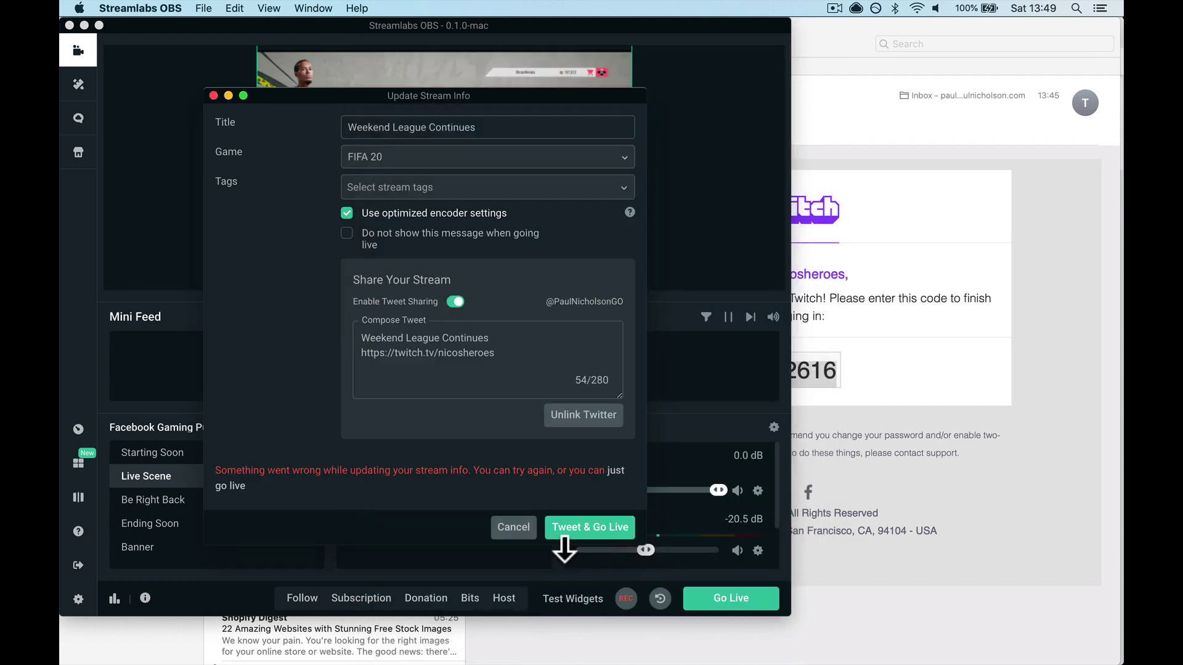
click(579, 528)
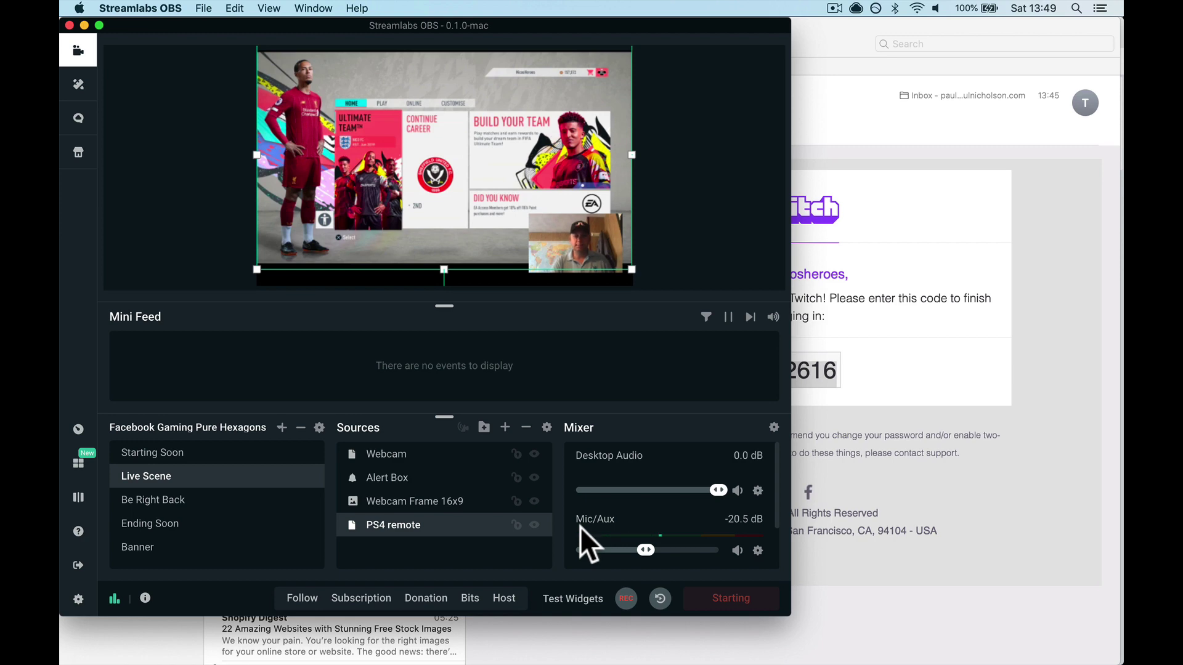
Open the Twitch channel's home page in Chrome, where the player still shows offline
click(1062, 520)
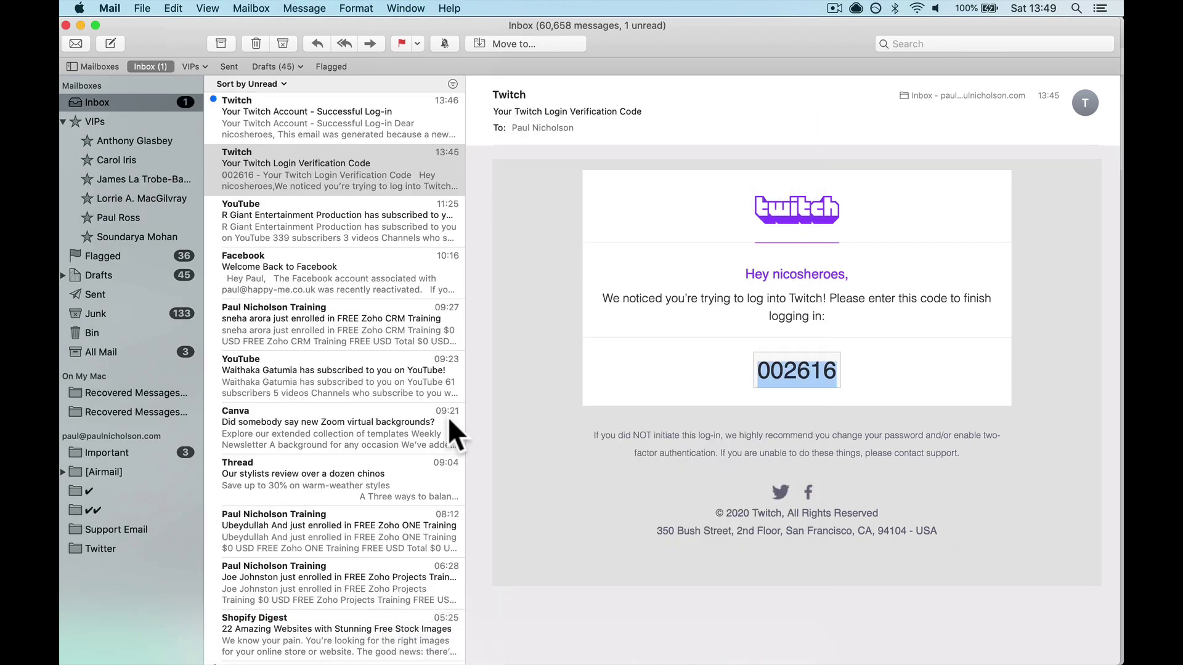
click(448, 643)
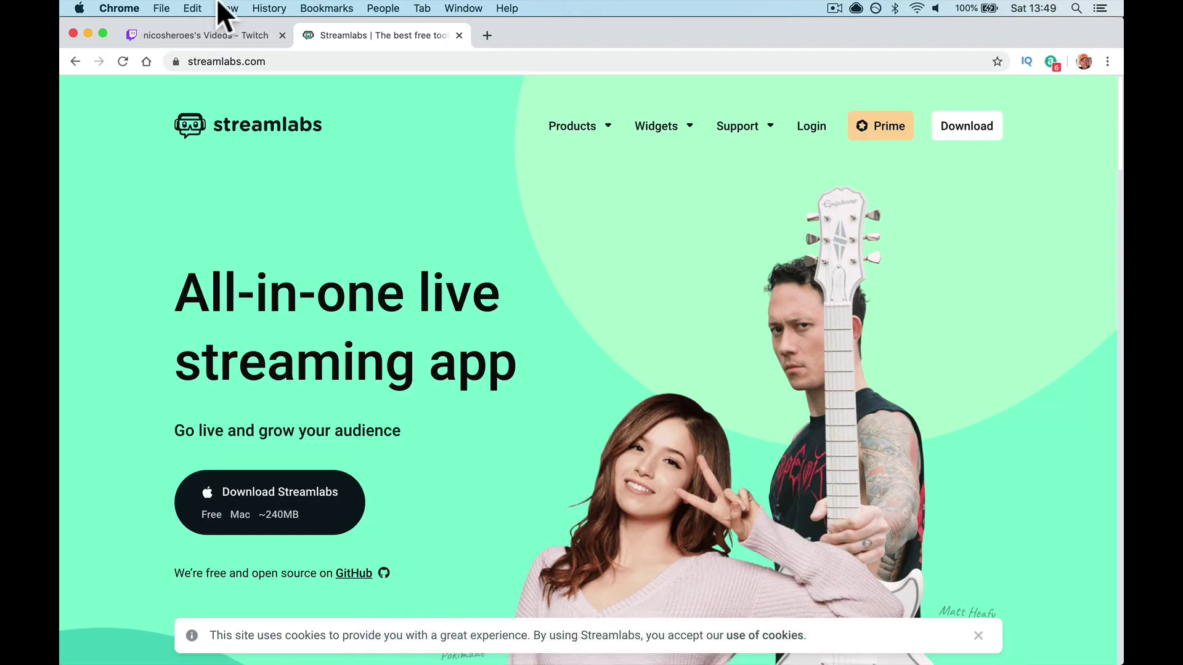
click(201, 32)
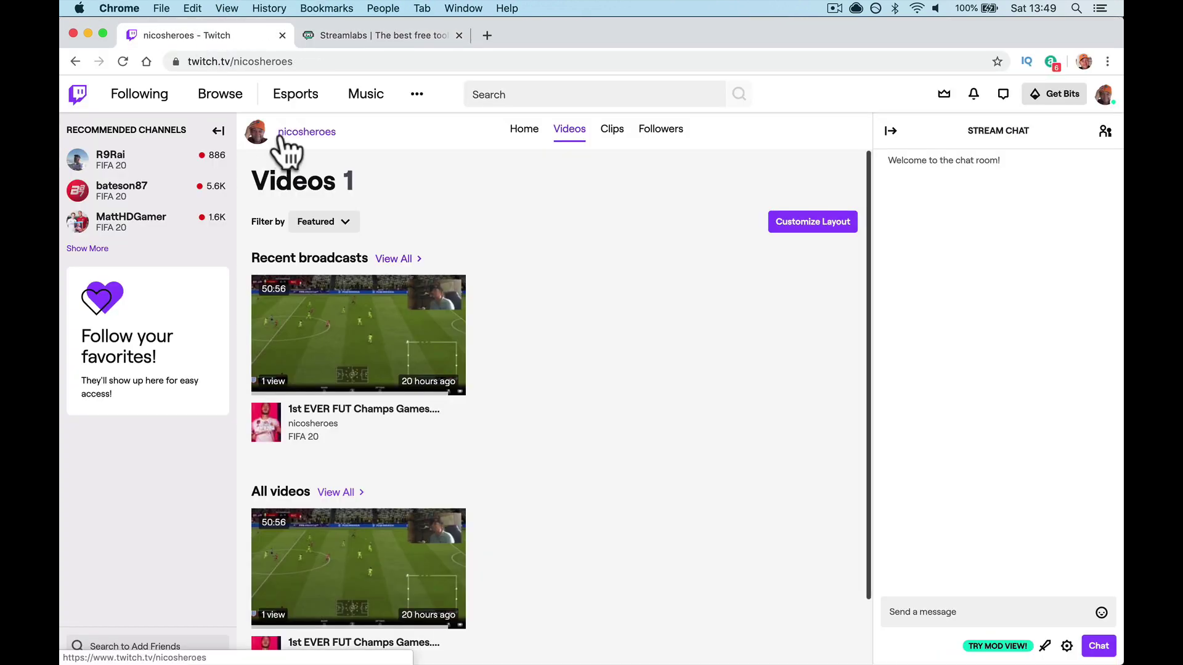
click(282, 136)
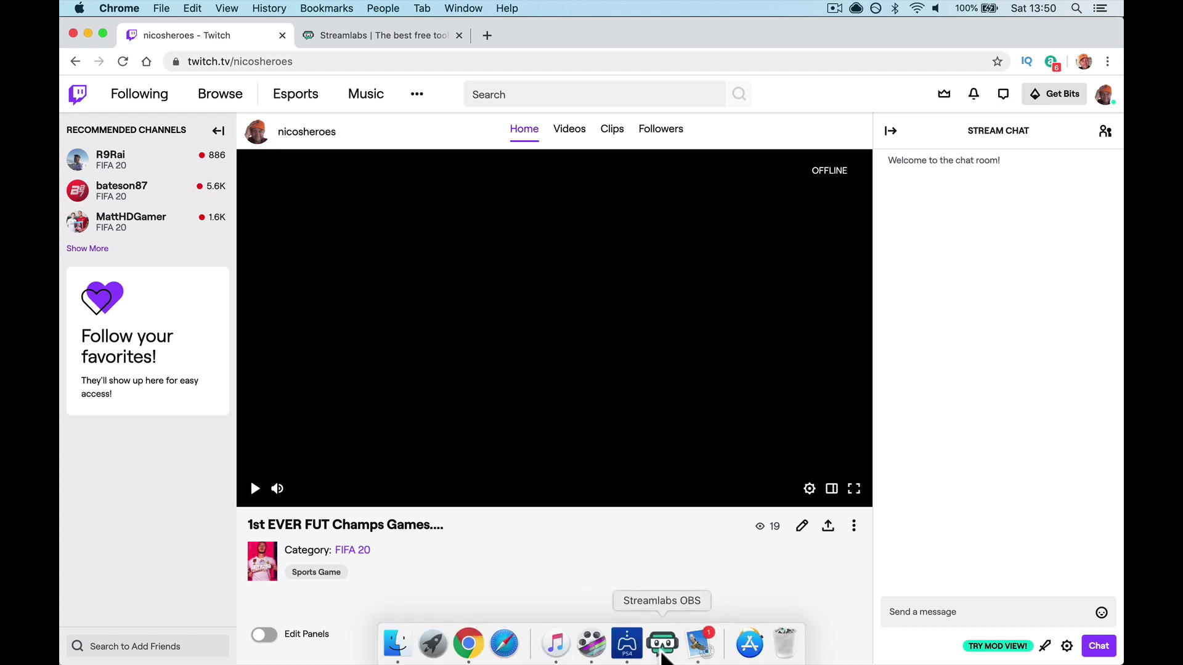
Return to Streamlabs OBS to see the channel or stream key access error
click(662, 653)
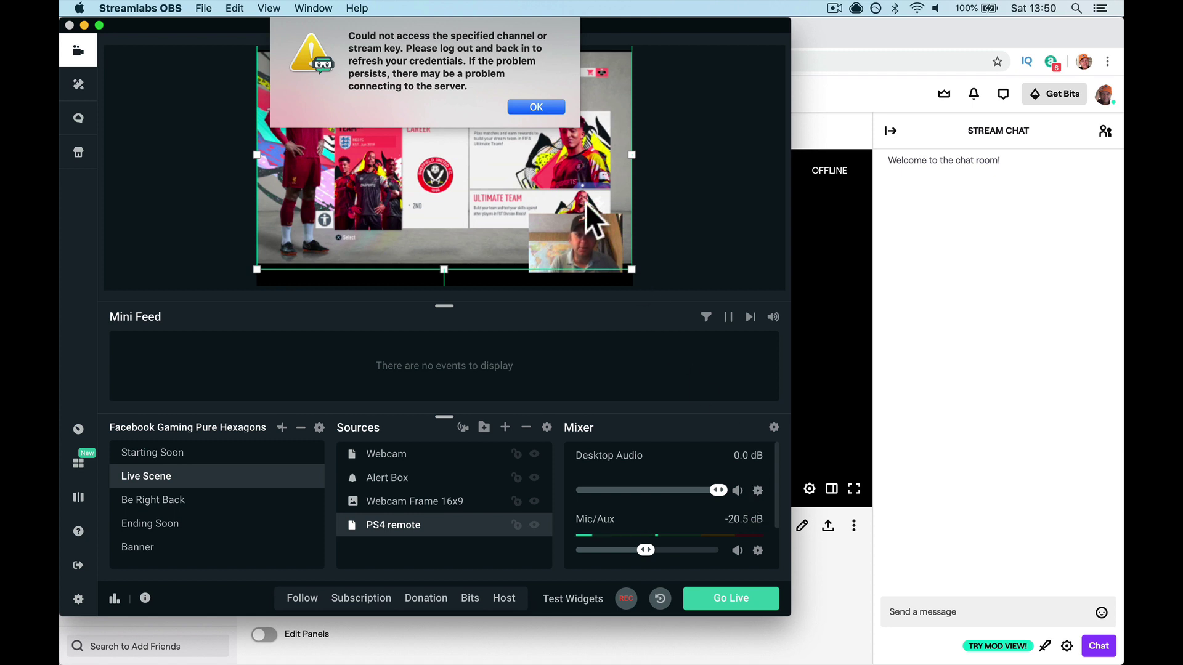
Dismiss the channel access error and log out of Streamlabs OBS
click(535, 107)
click(79, 565)
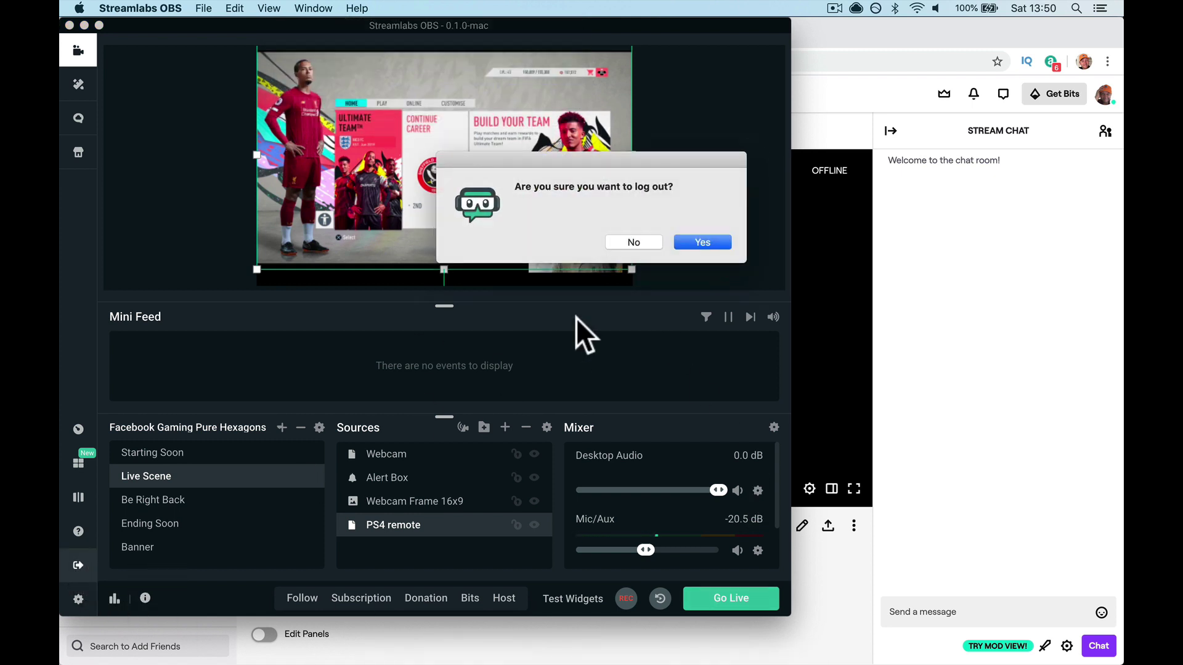
click(697, 242)
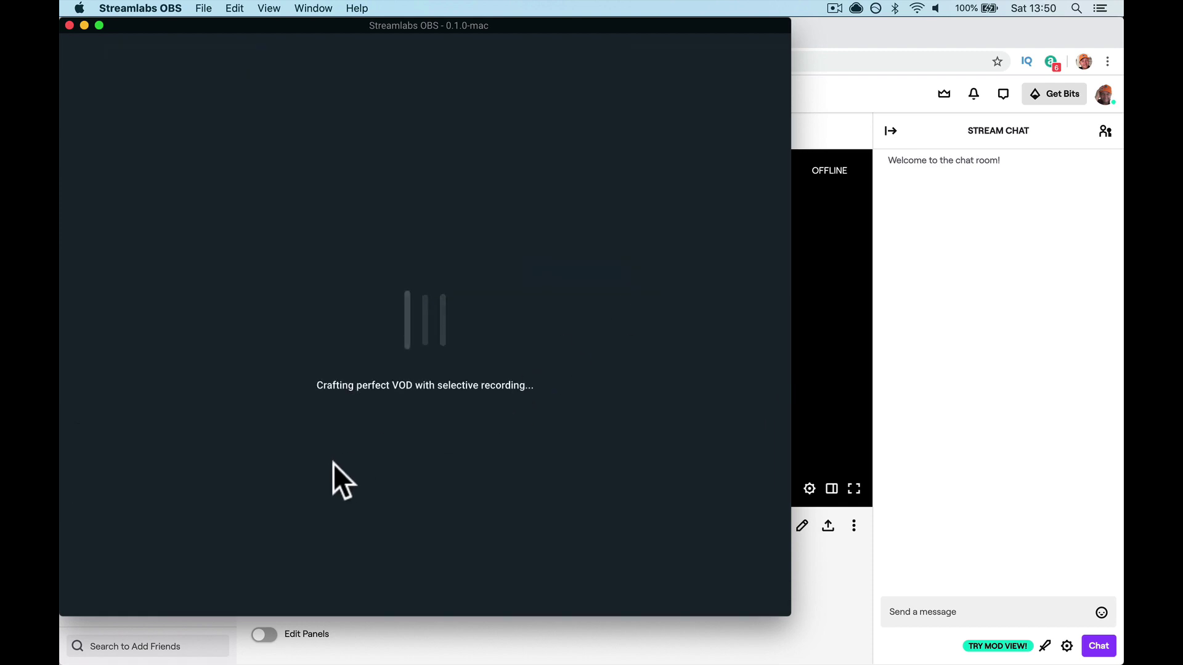
Sign back in with Twitch, entering the account password
click(78, 565)
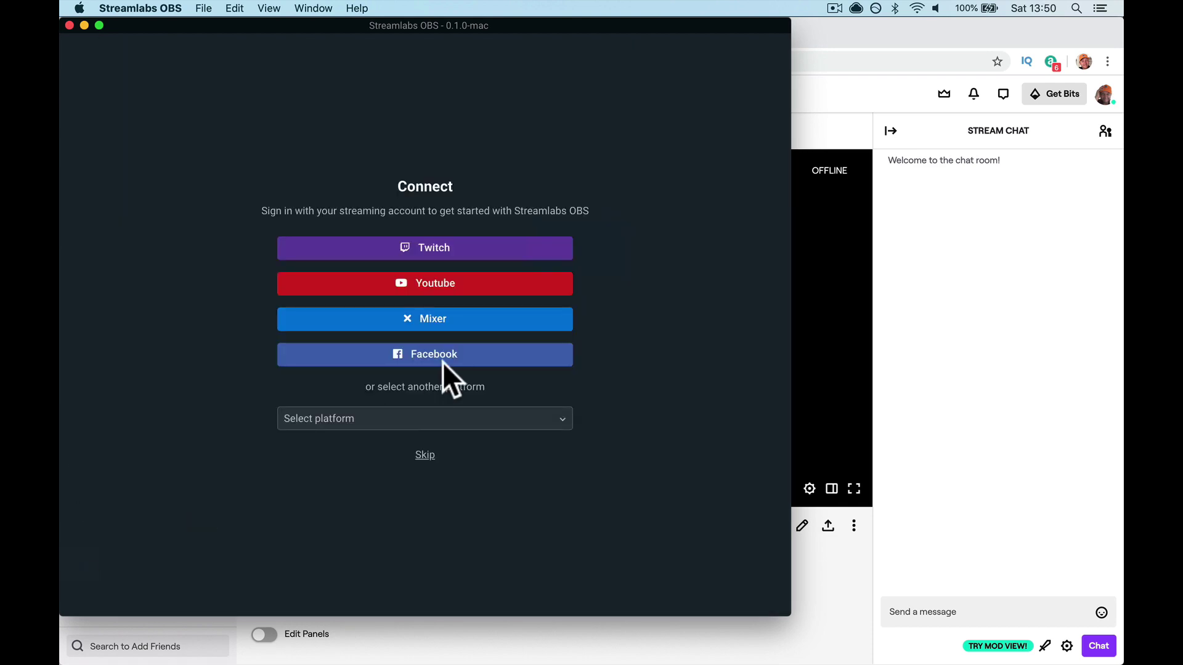
click(448, 247)
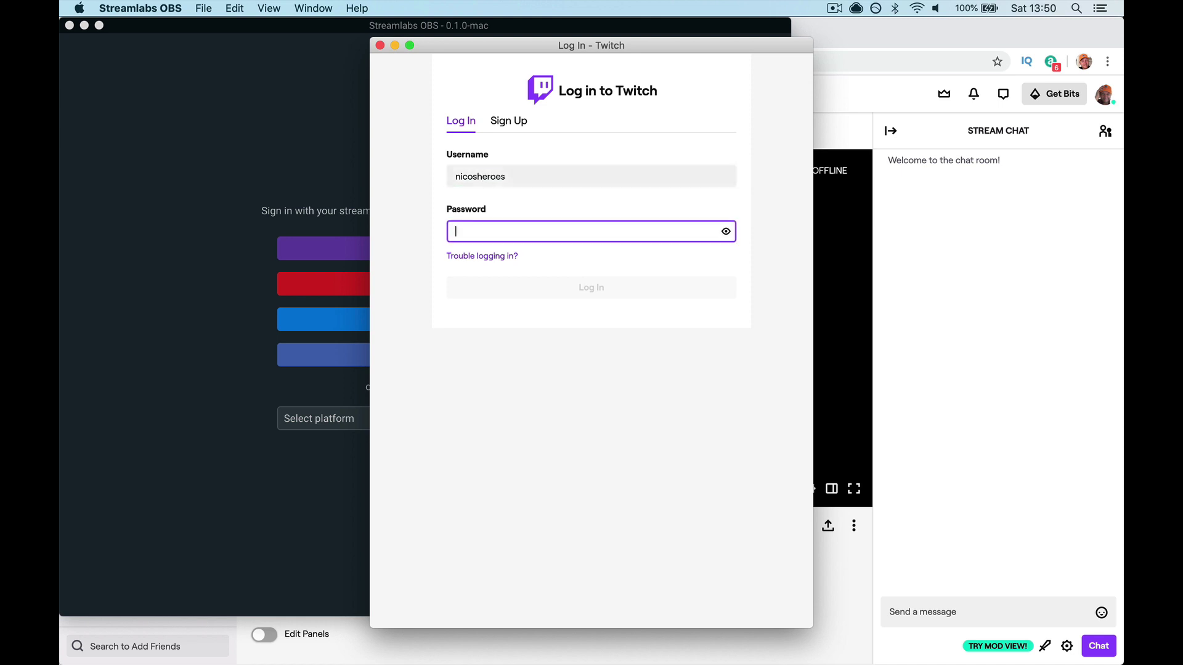
text(••)
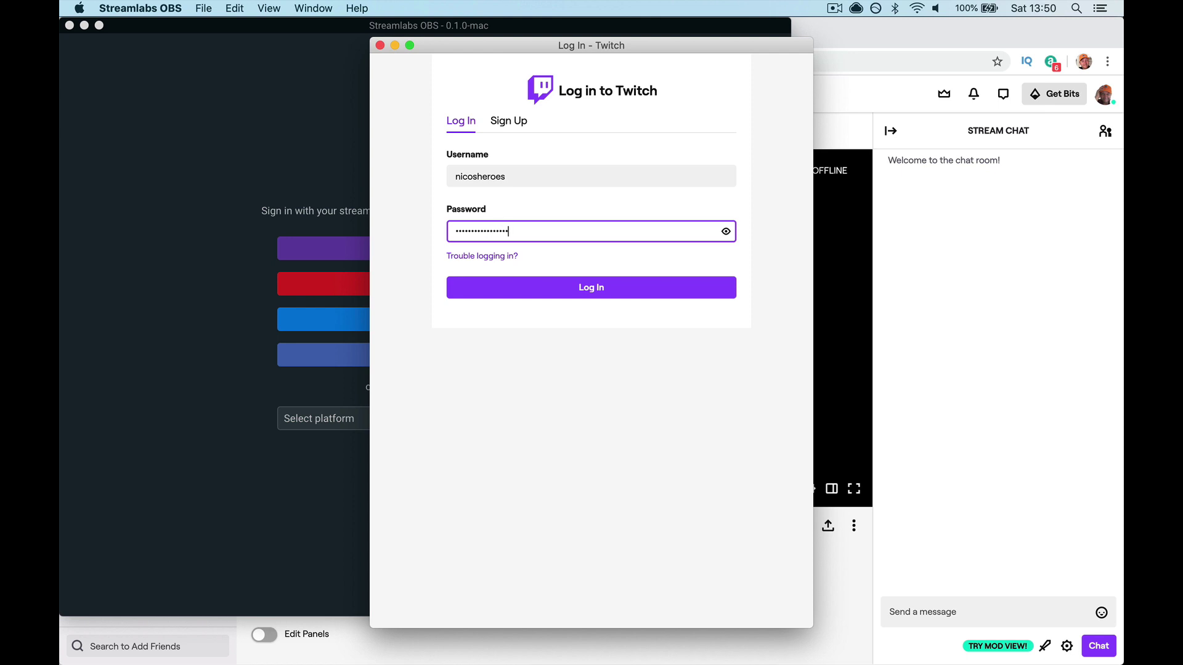
click(591, 286)
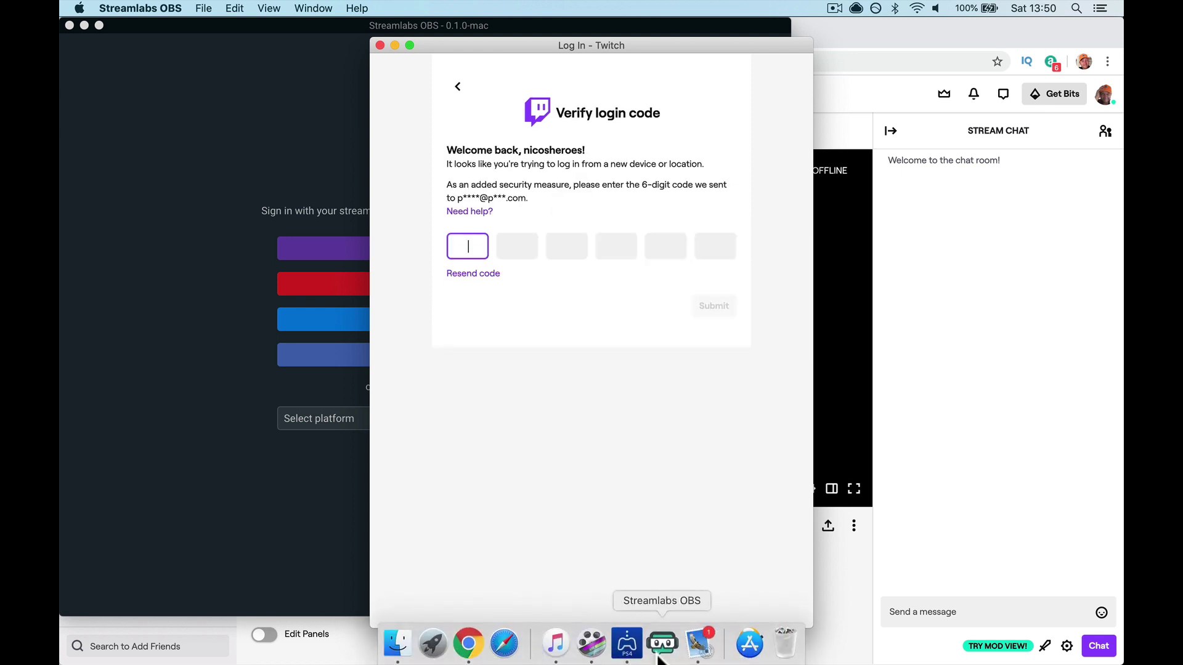
Open the newest Twitch verification email in Mail and select the six-digit code
click(696, 652)
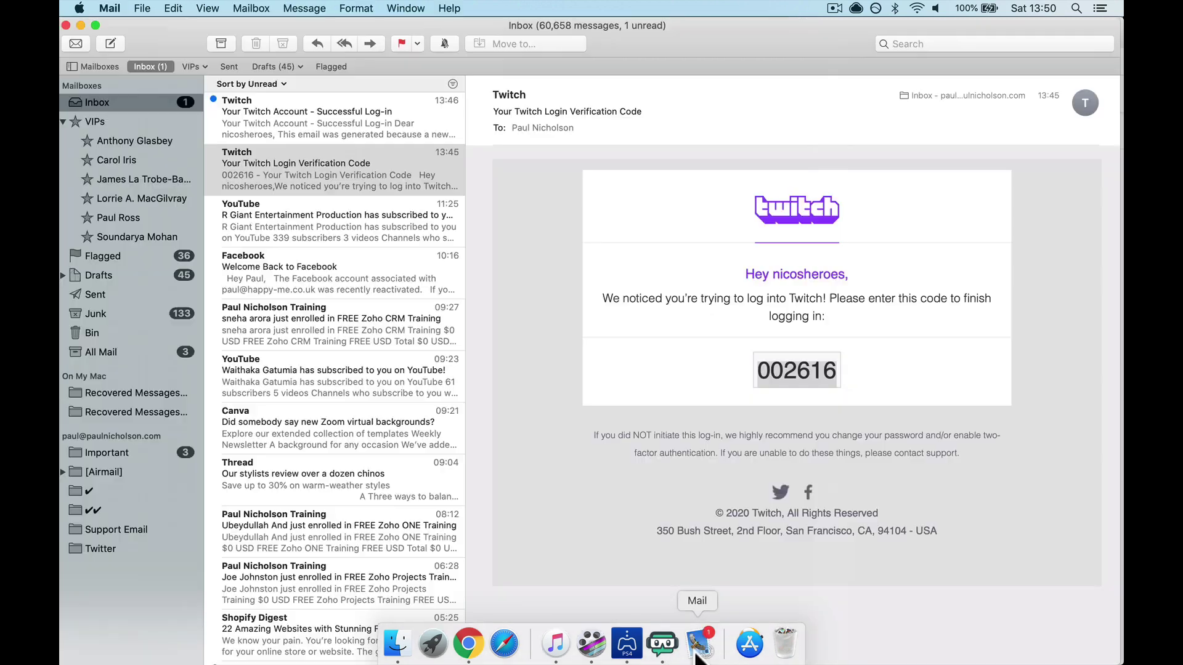
click(320, 118)
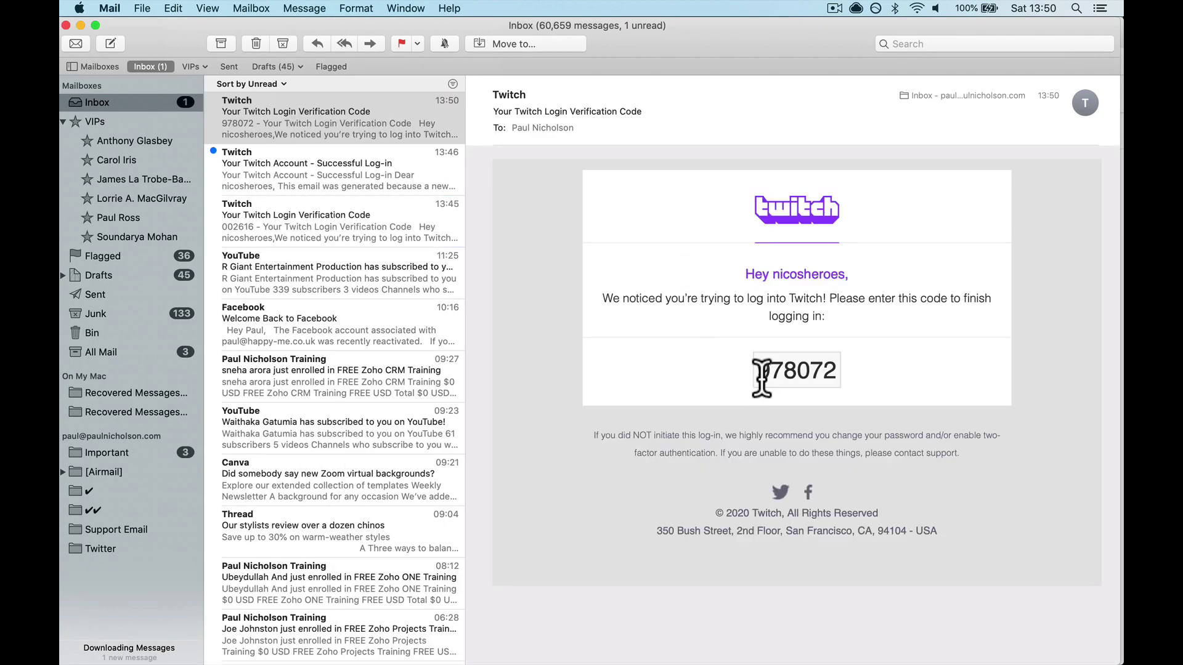
double_click(760, 370)
key(super+c)
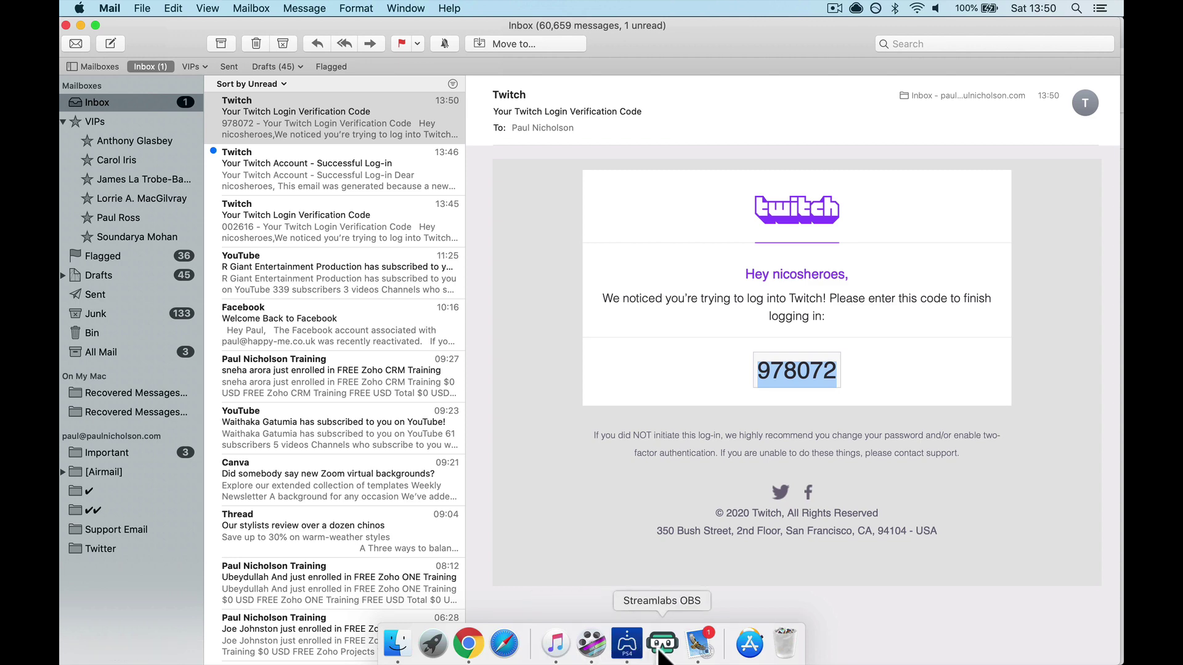
click(586, 643)
key(super+v)
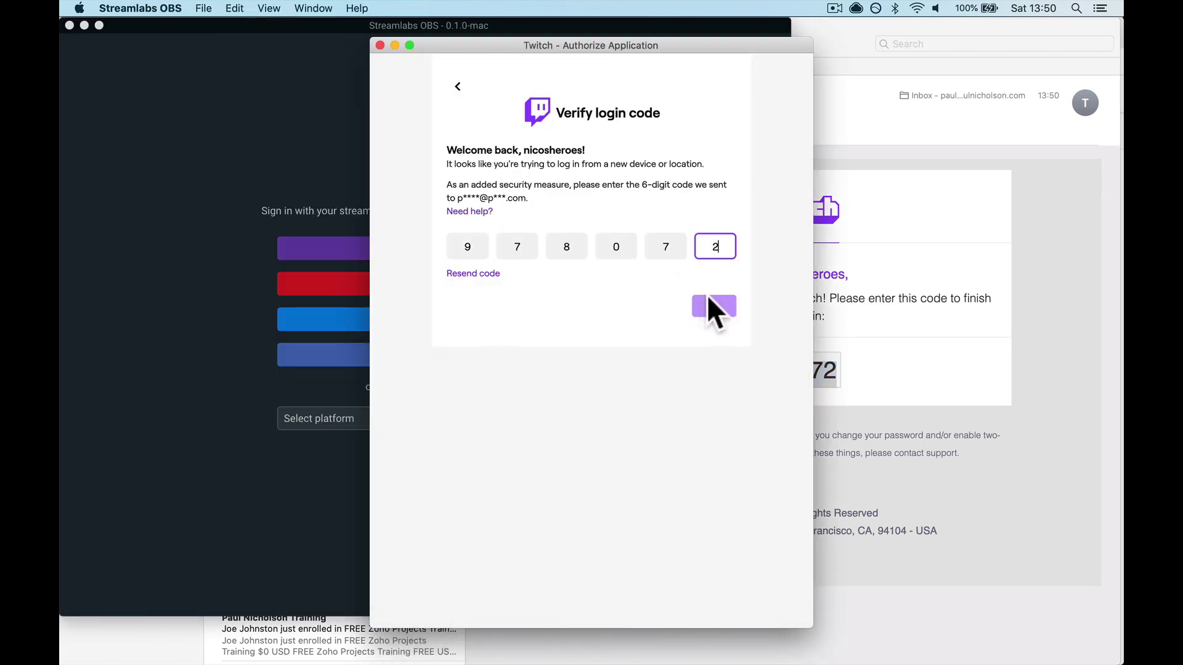
scroll(704, 301, down, 5)
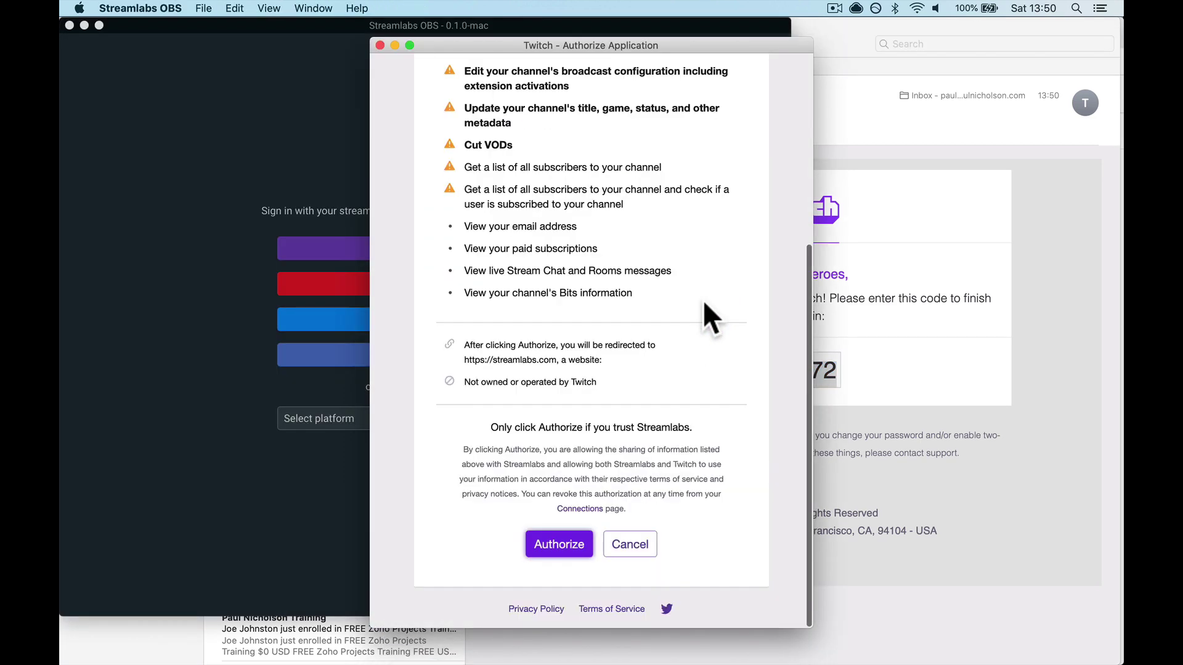
click(552, 546)
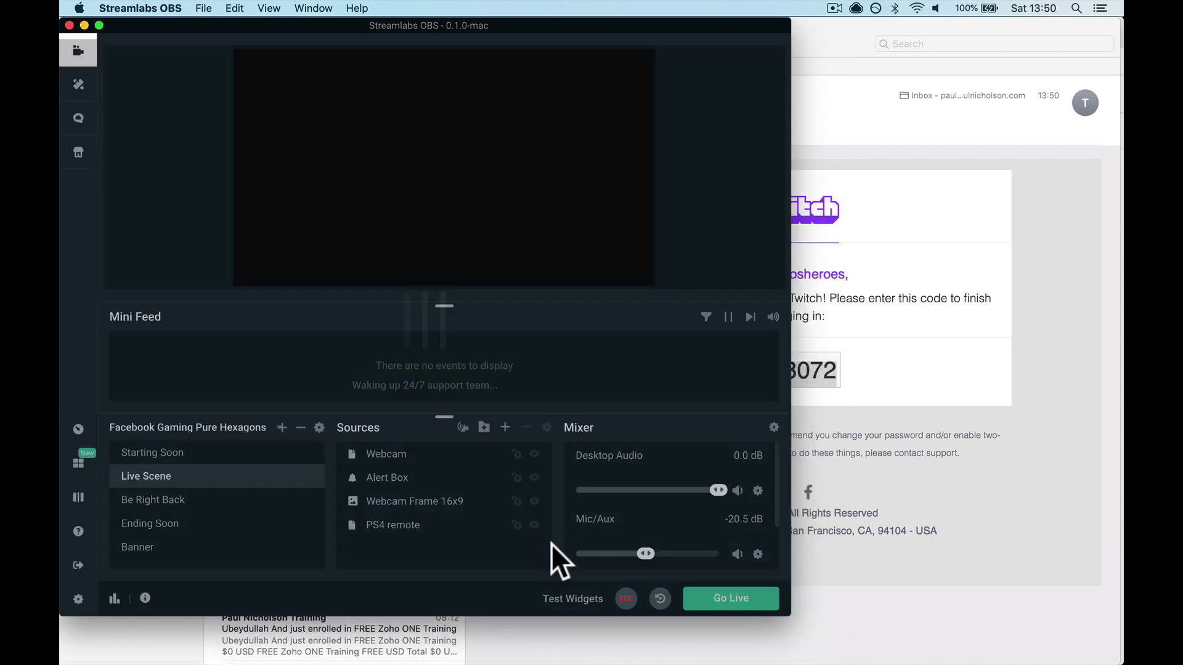
click(715, 596)
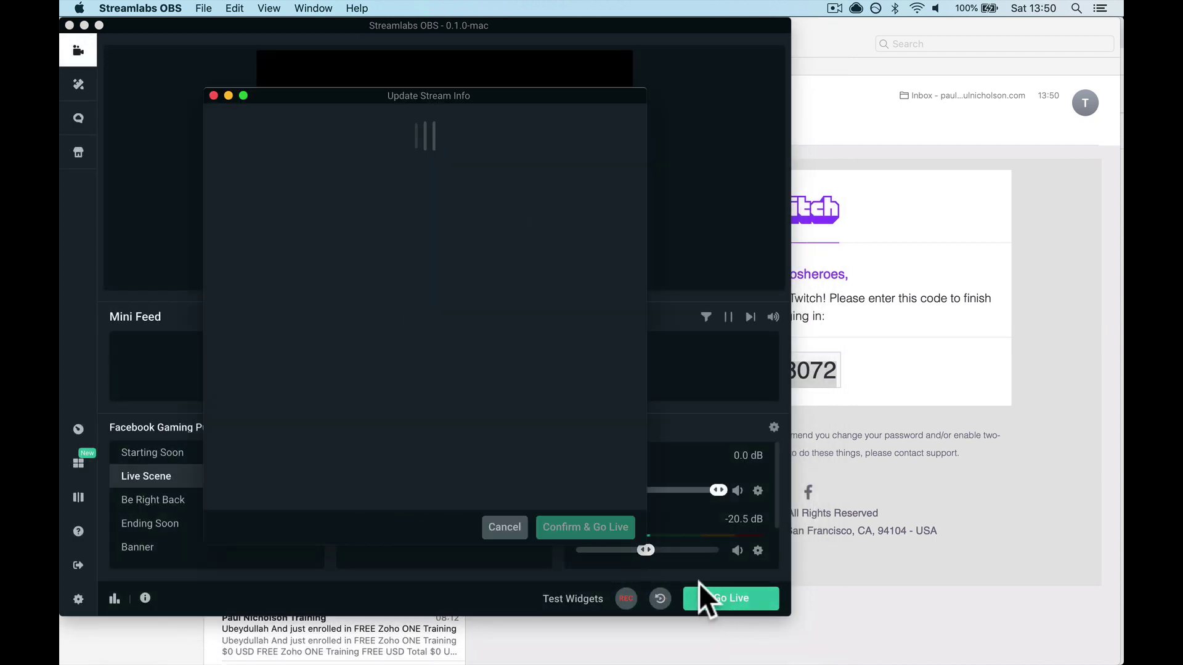
click(214, 96)
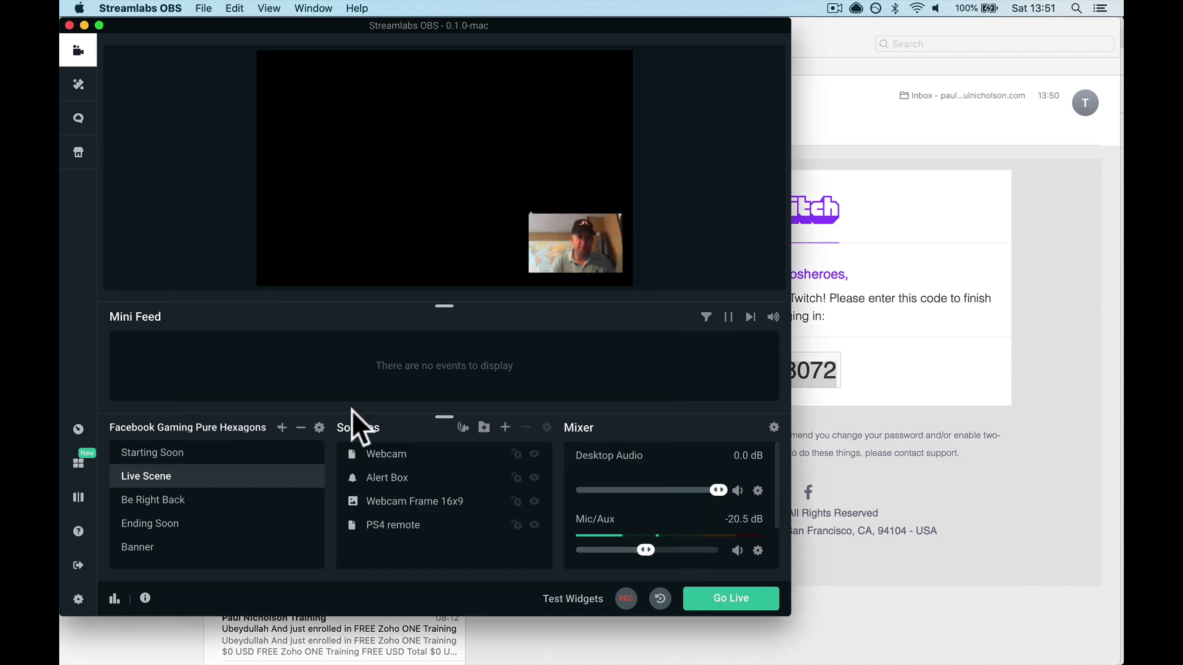
click(420, 527)
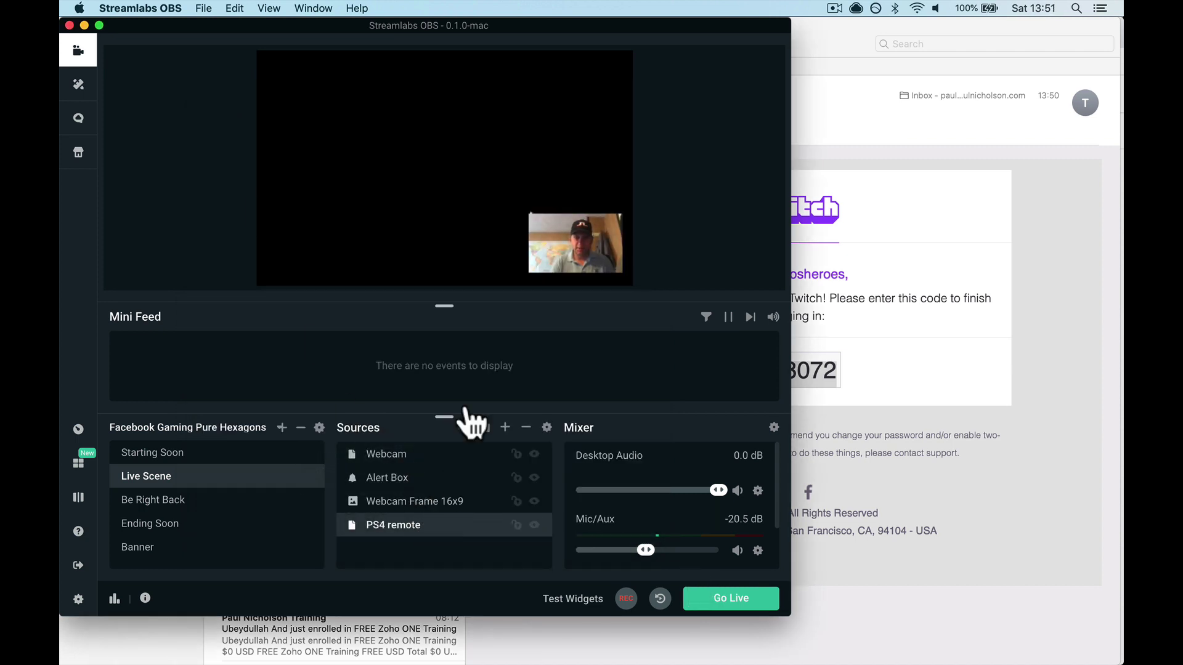
double_click(463, 530)
click(615, 594)
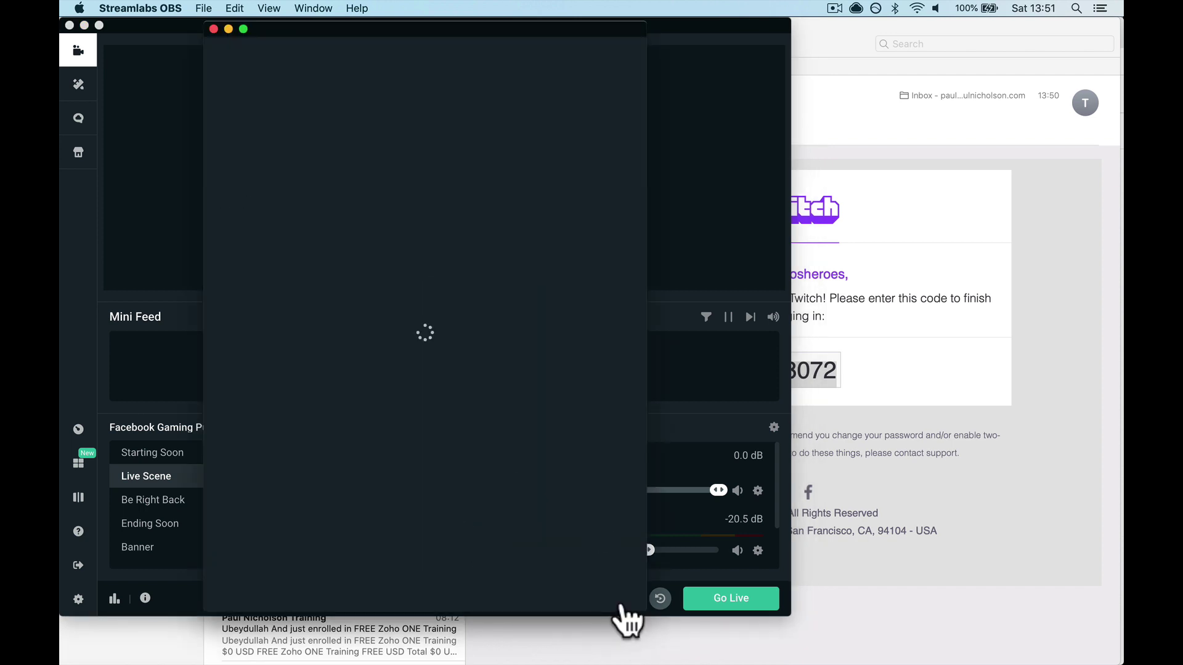
click(489, 225)
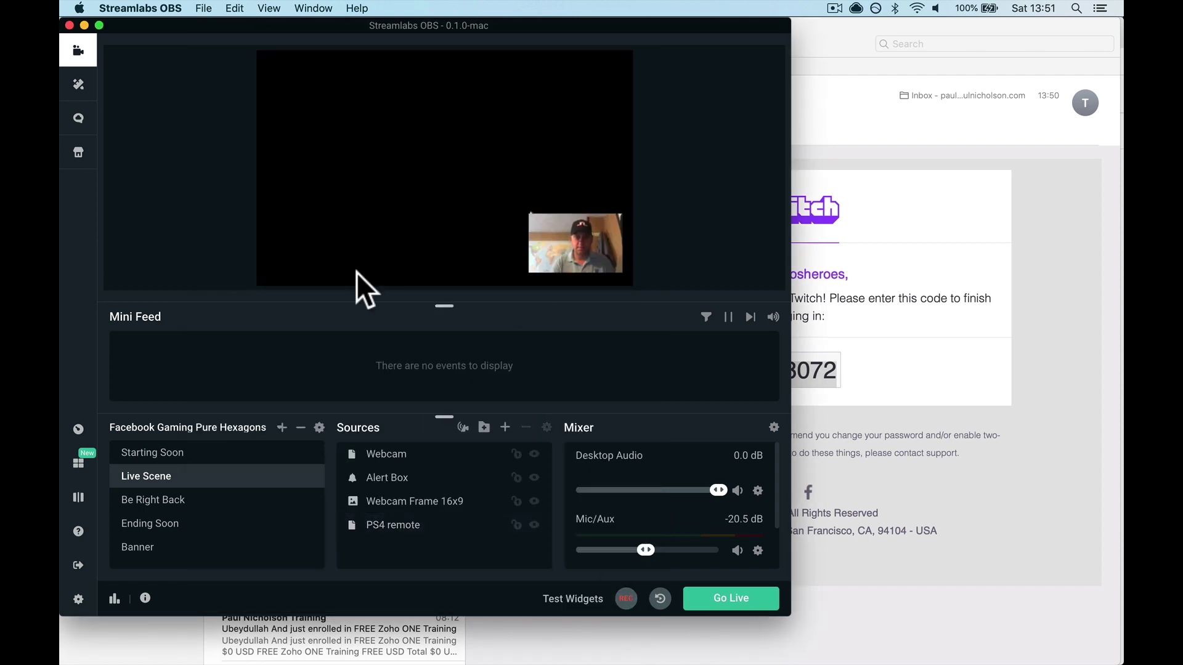
click(429, 464)
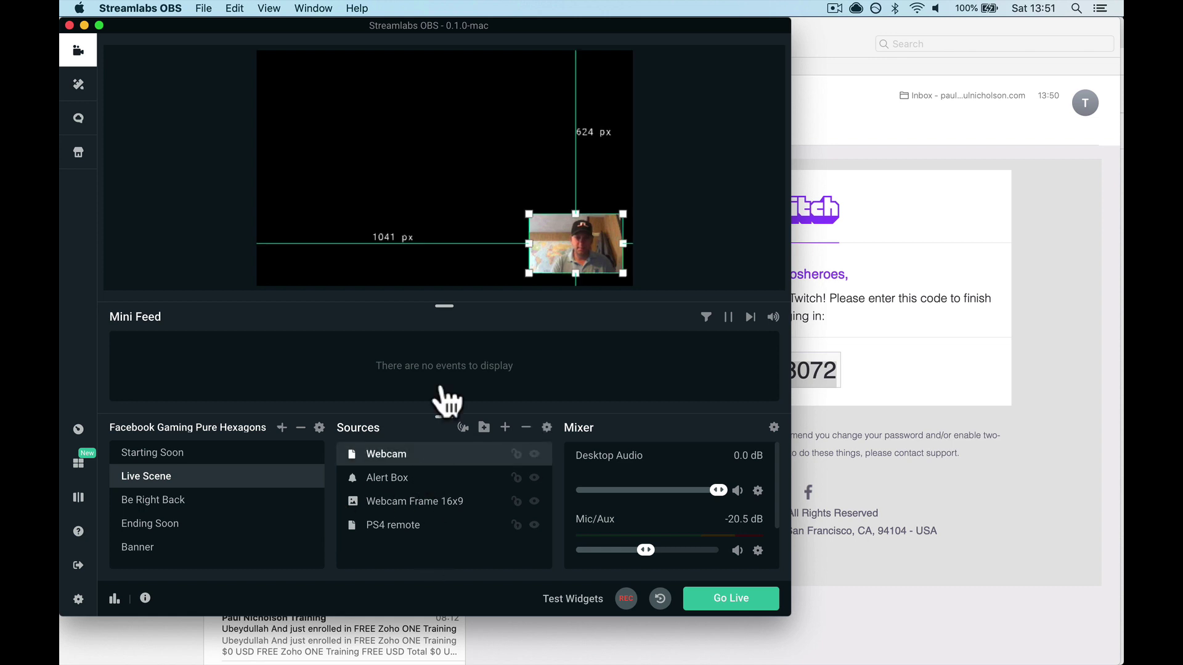
click(507, 220)
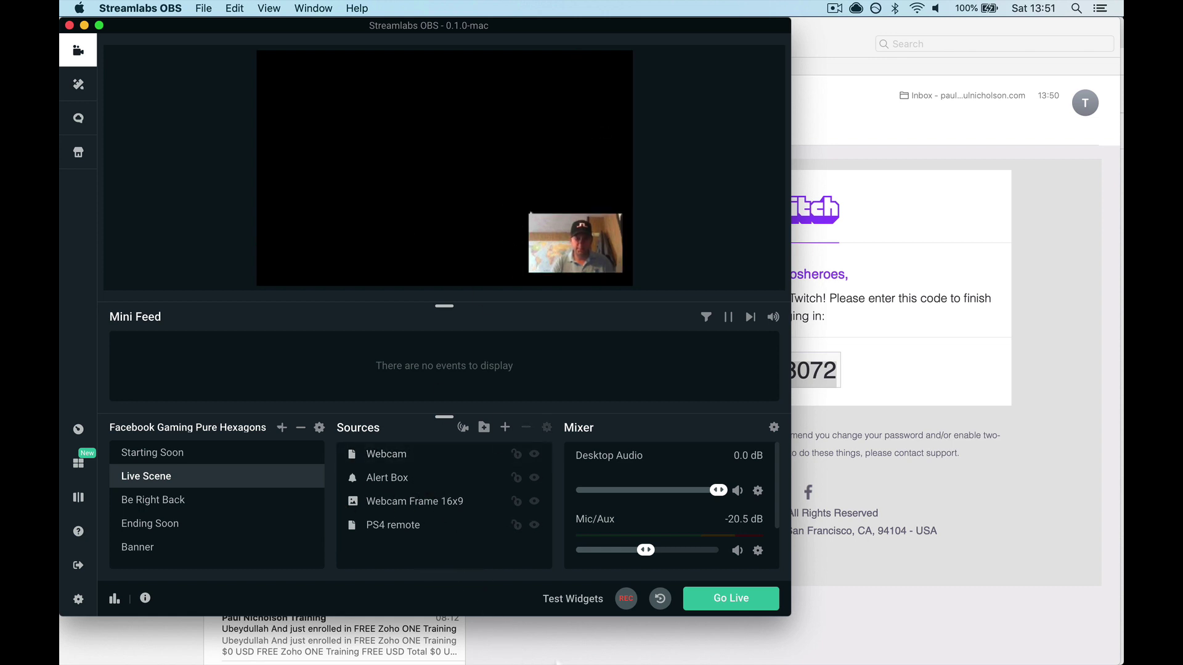
Check the FIFA 20 home screen in PS4 Remote Play, then return to Streamlabs OBS
click(630, 646)
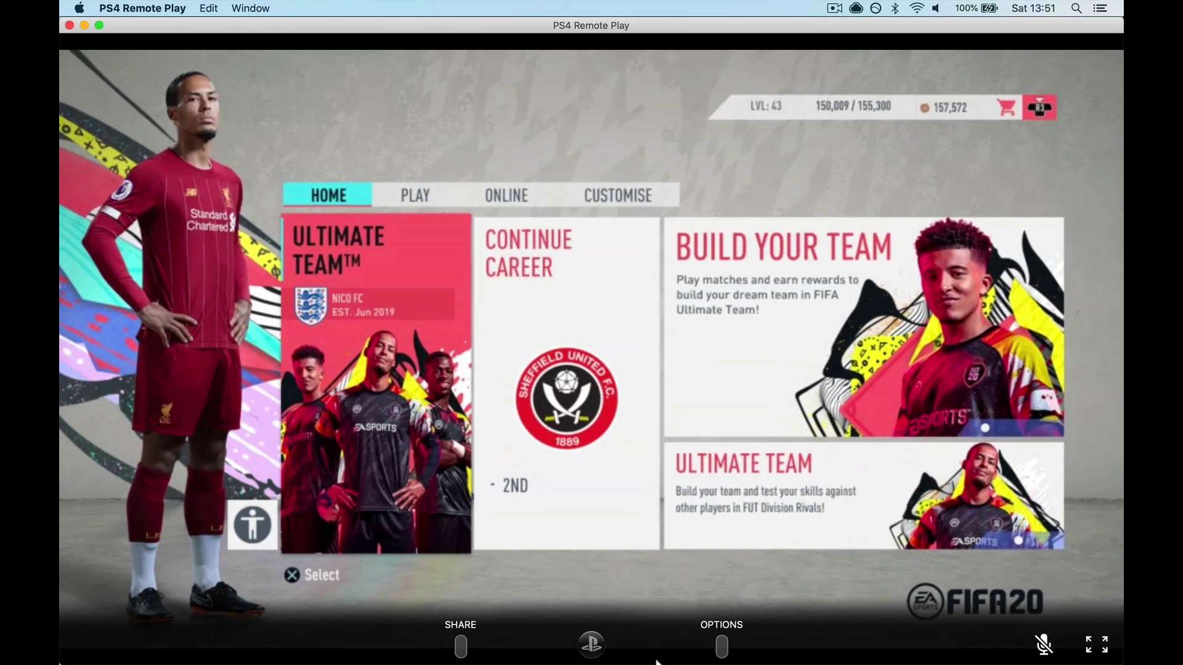
mouse_move(690, 655)
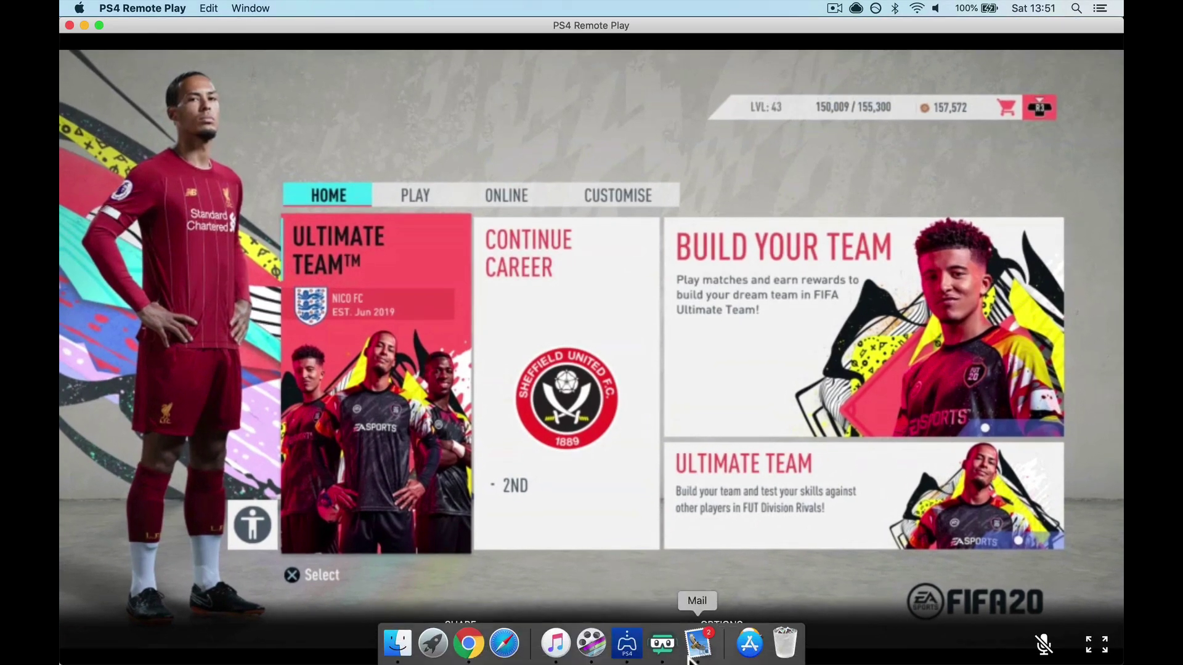
click(605, 644)
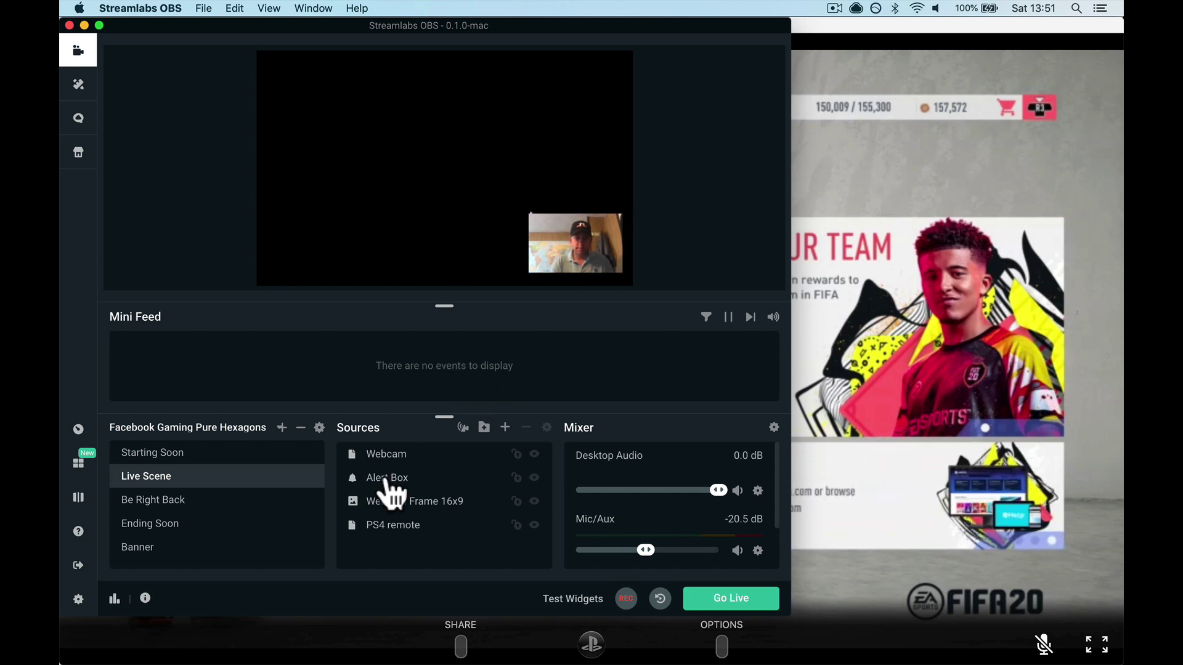
Set the PS4 remote source to capture the [PS4 Remote Play] window
click(384, 531)
double_click(383, 530)
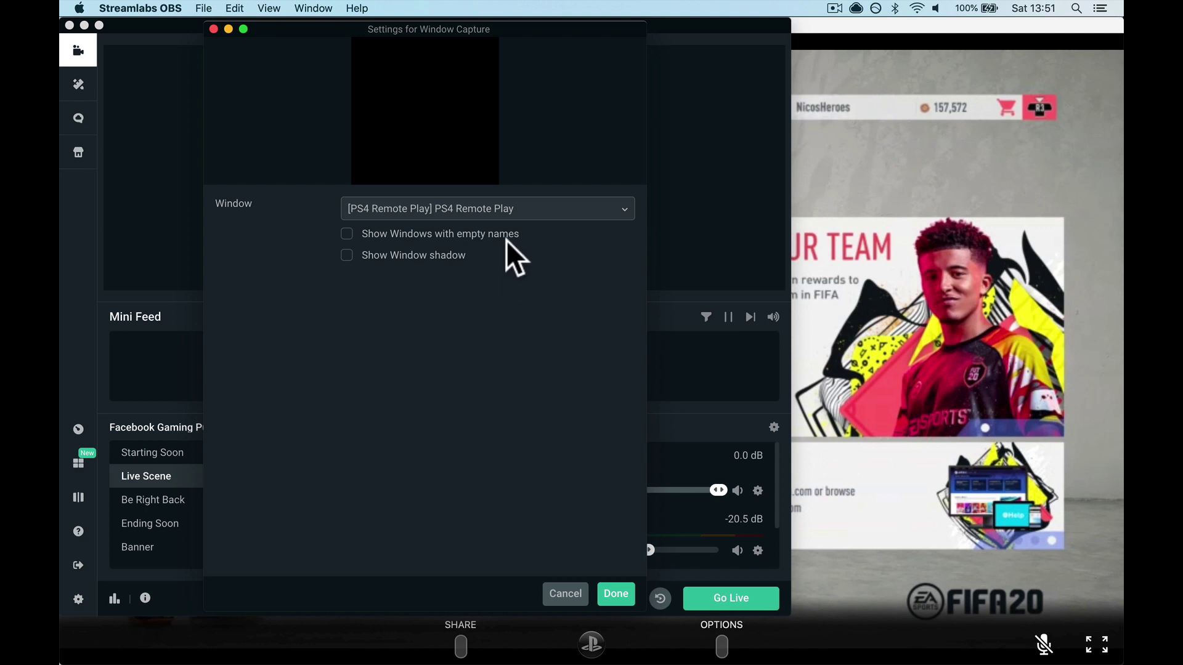
click(553, 214)
click(538, 258)
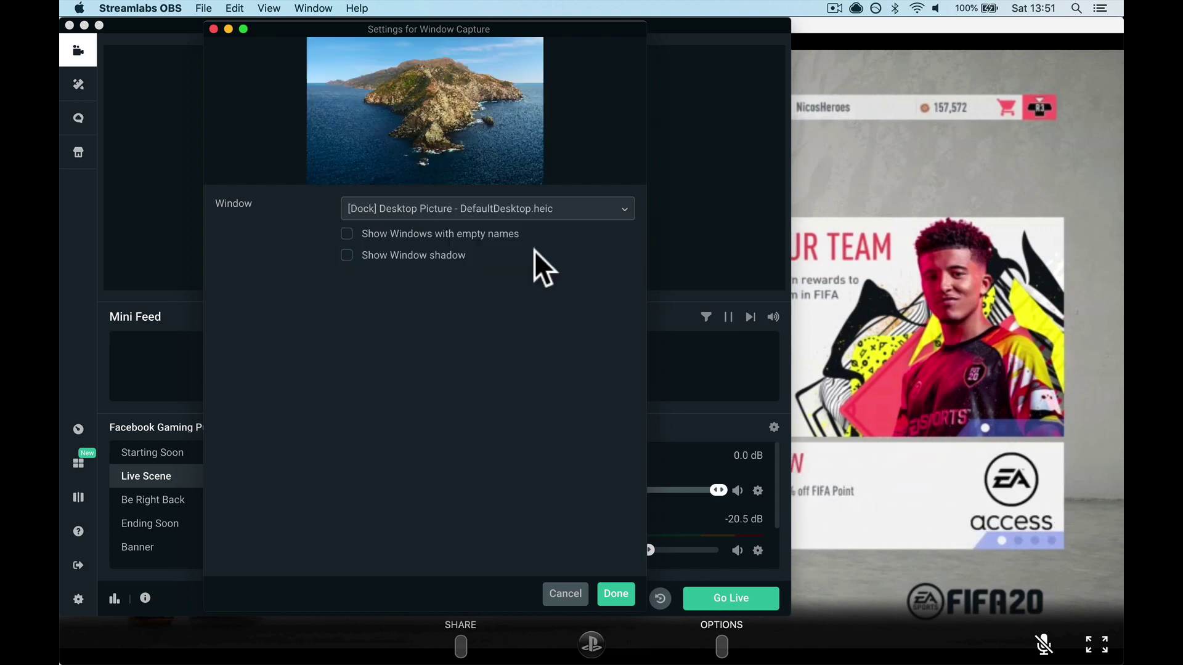
click(543, 213)
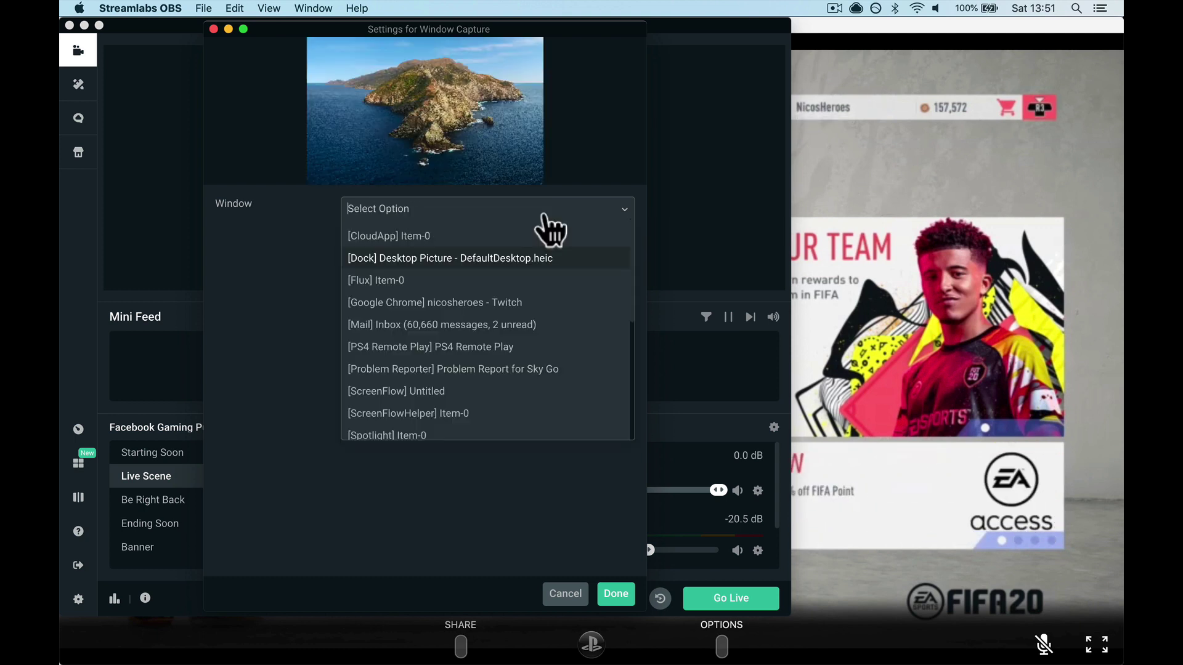
click(559, 350)
click(610, 594)
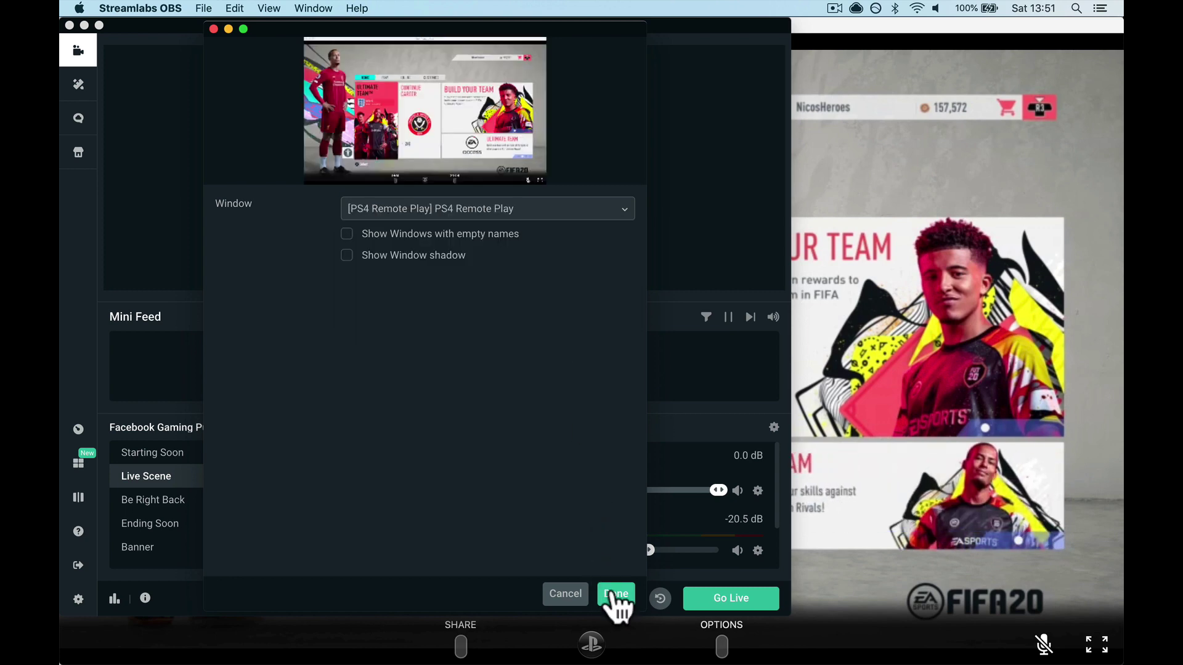
Retitle the stream 'Weekend League Continues' and Tweet & Go Live
click(727, 607)
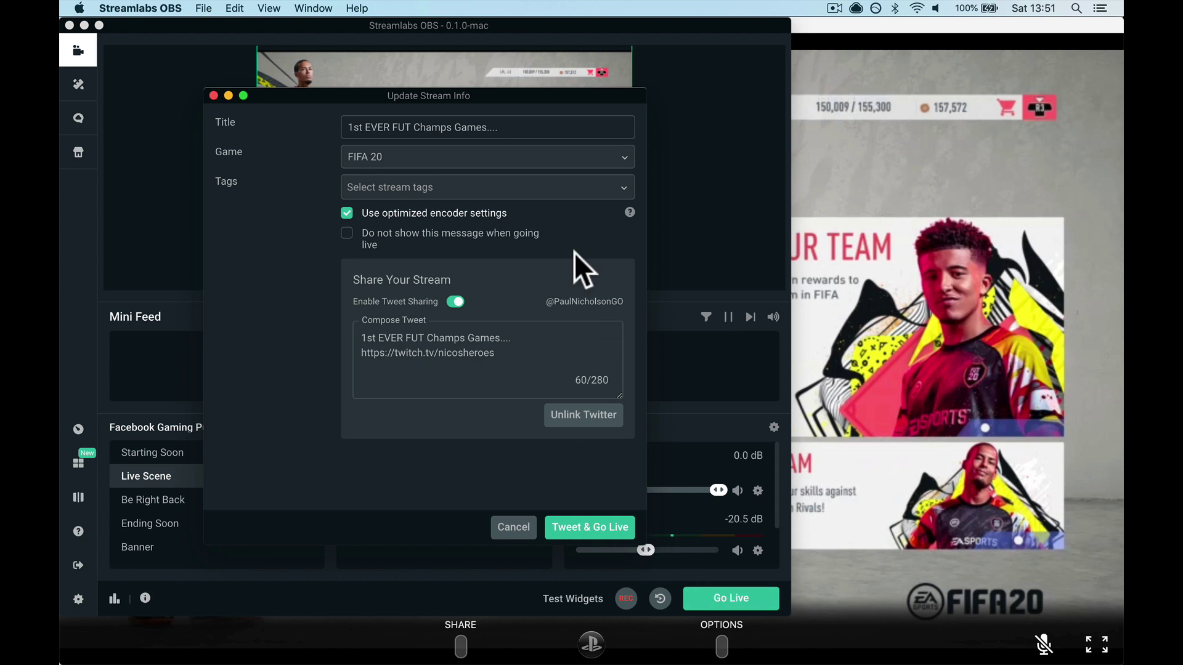
triple_click(495, 123)
text(Wee)
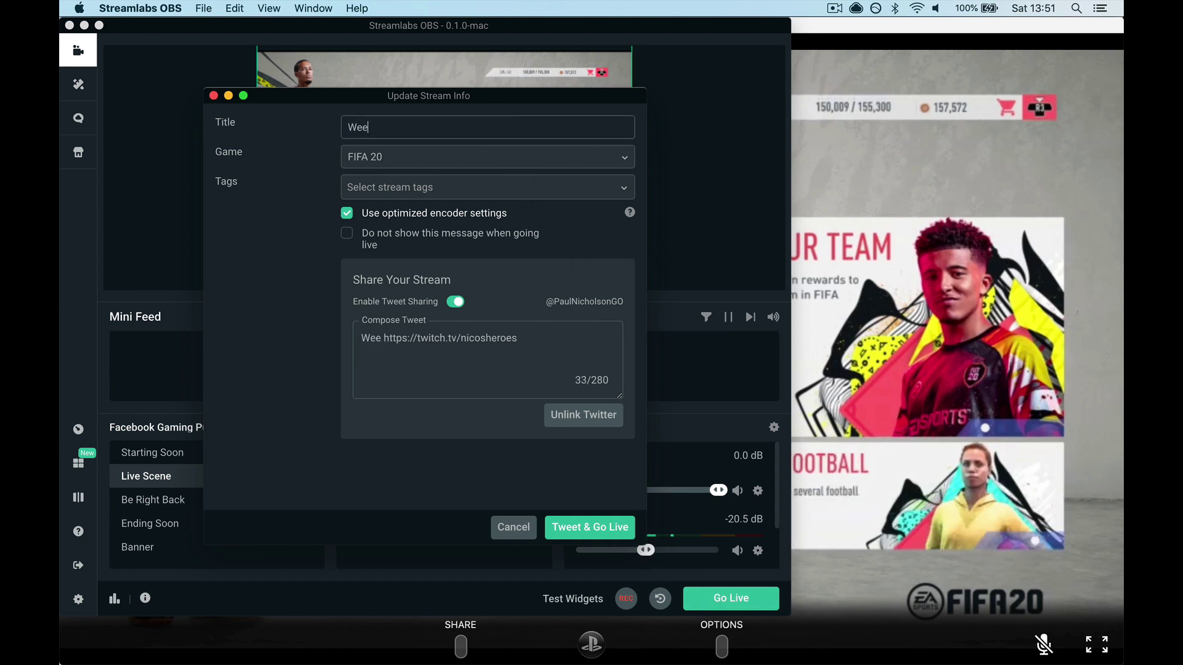
text(kend League Continuies)
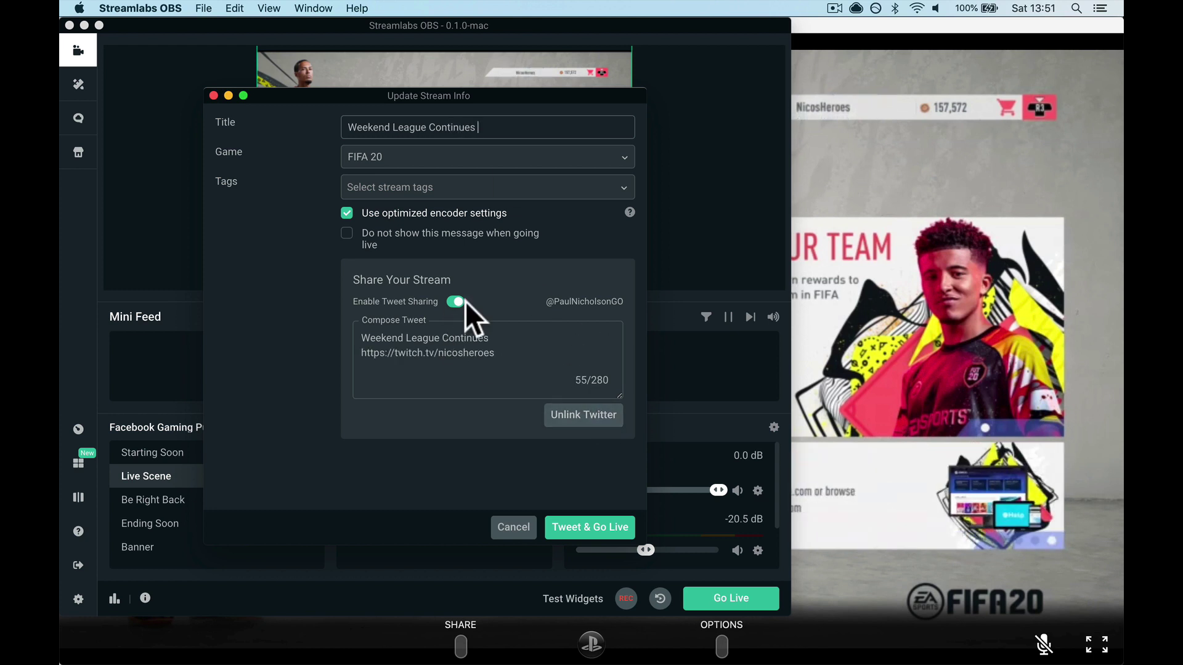
click(578, 527)
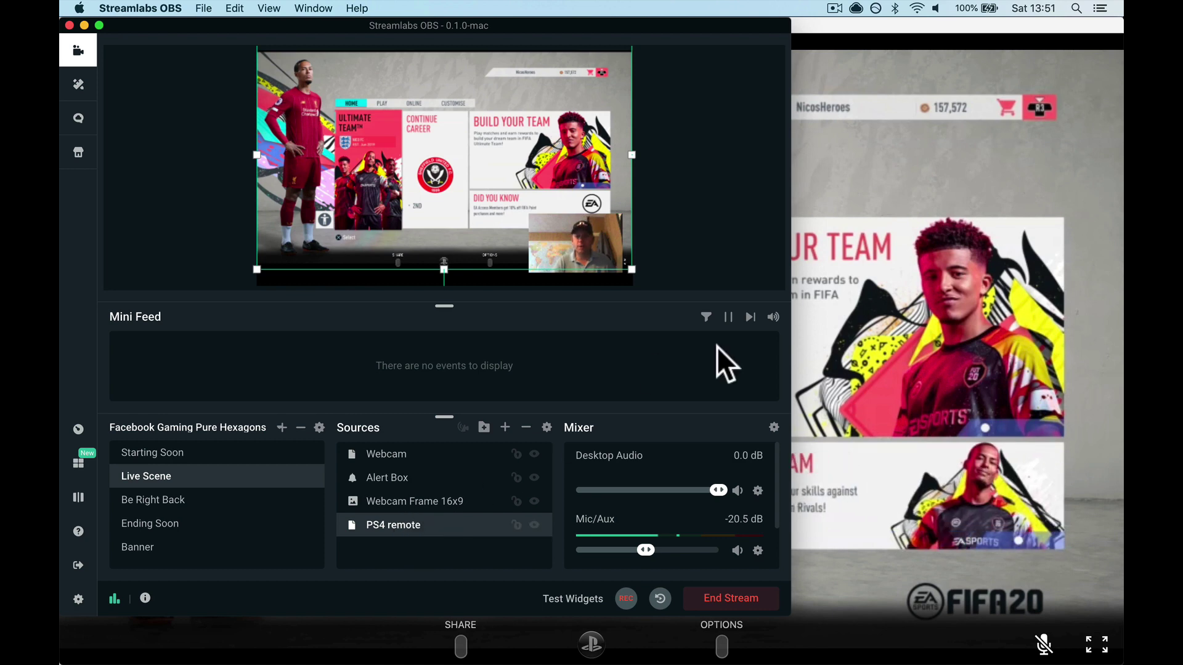
Play the live Weekend League Continues stream on the Twitch channel page with volume at about a third
click(468, 647)
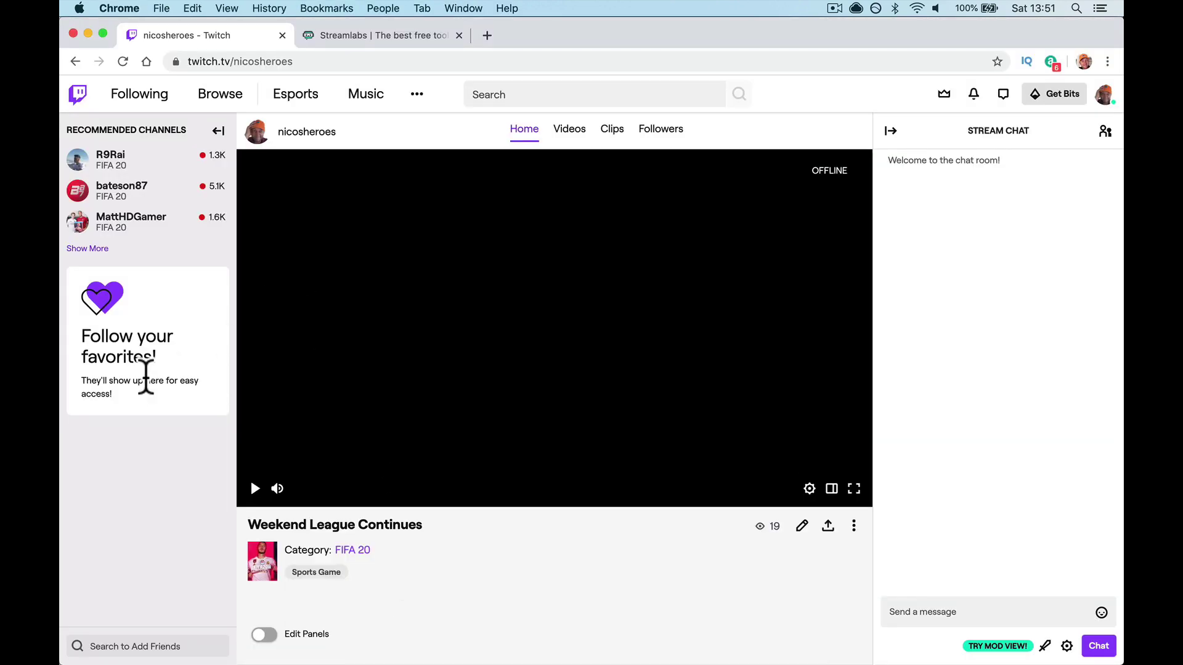
click(254, 490)
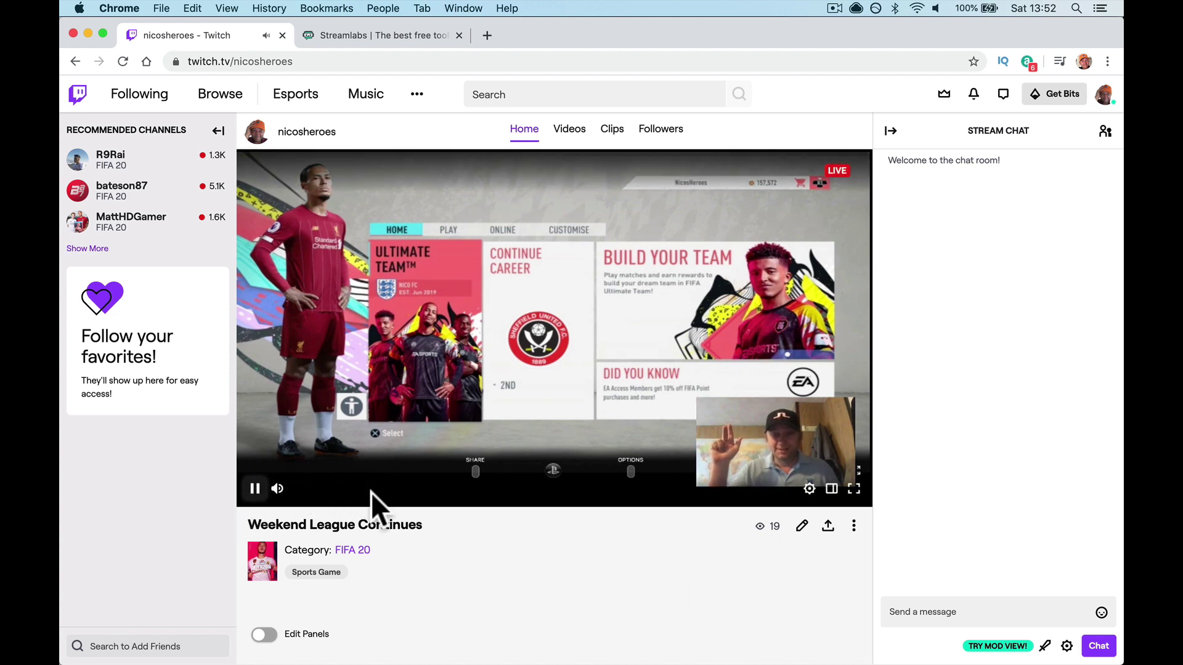
key(XF86AudioRaiseVolume)
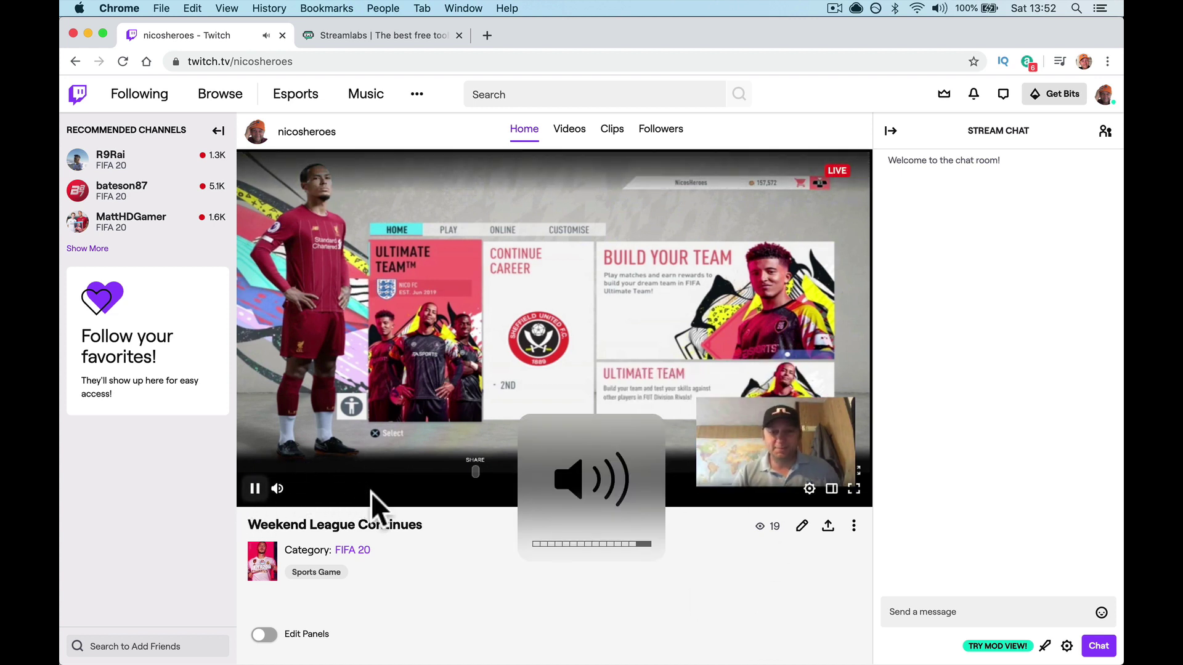
key(XF86AudioLowerVolume)
key(XF86AudioLowerVolume)
key(XF86AudioLowerVolume)
key(XF86AudioLowerVolume)
key(XF86AudioLowerVolume)
key(XF86AudioLowerVolume)
key(XF86AudioLowerVolume)
key(XF86AudioLowerVolume)
key(XF86AudioLowerVolume)
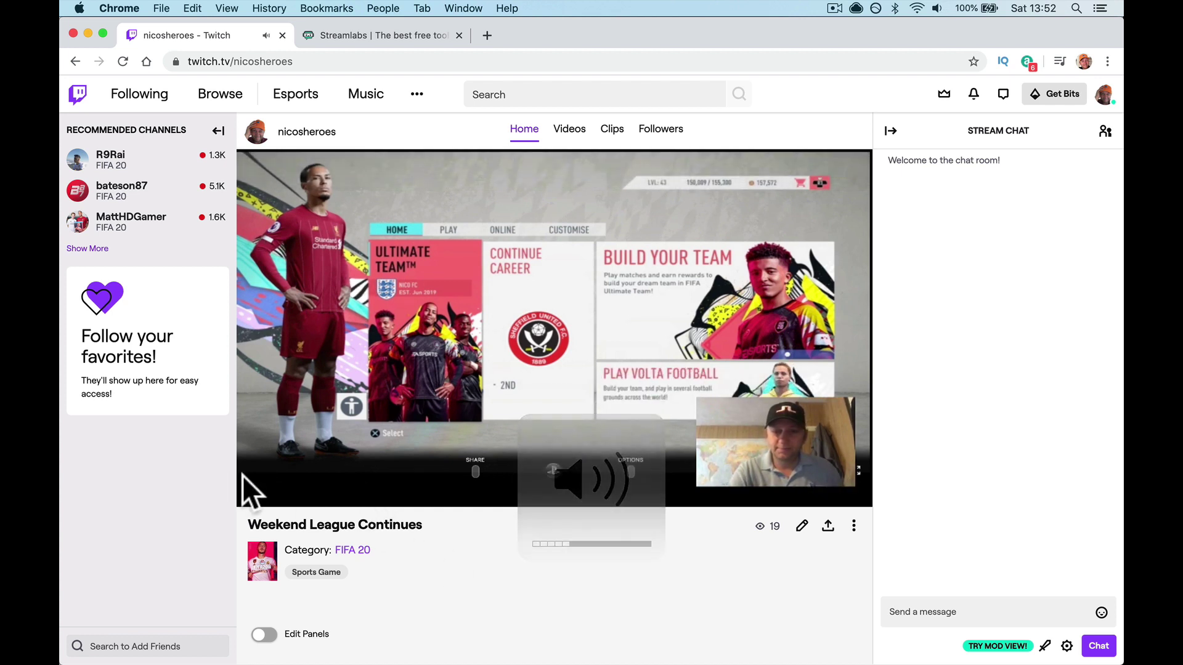
Pause the live stream playback, then resume it
mouse_move(277, 491)
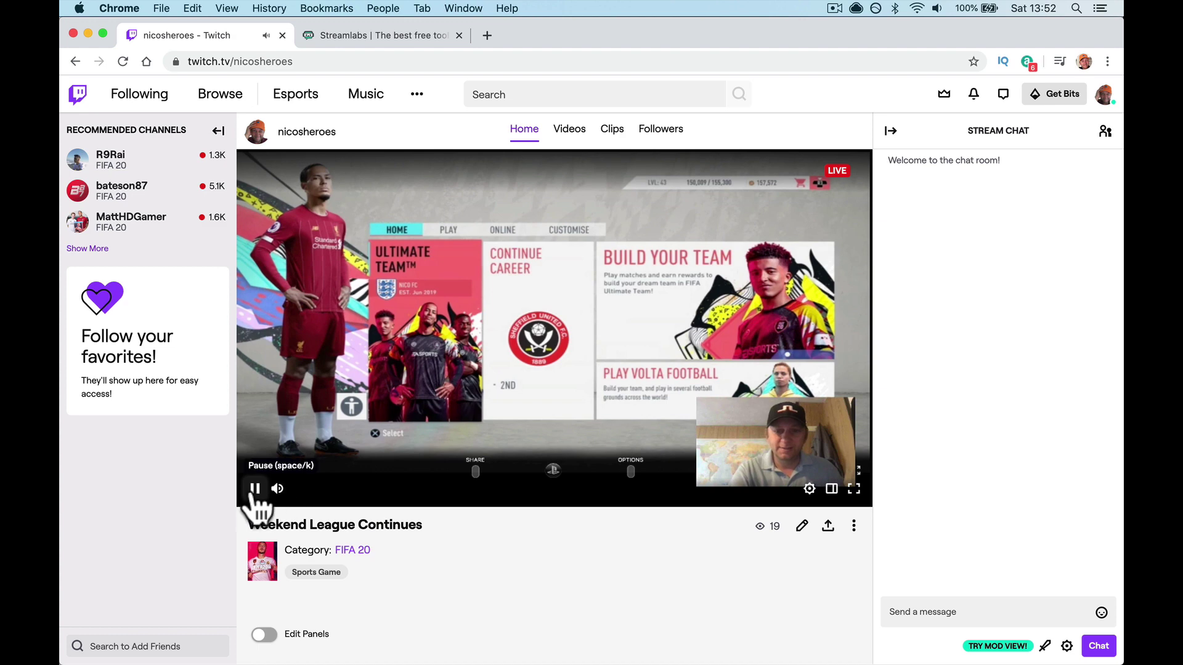
click(254, 490)
triple_click(469, 641)
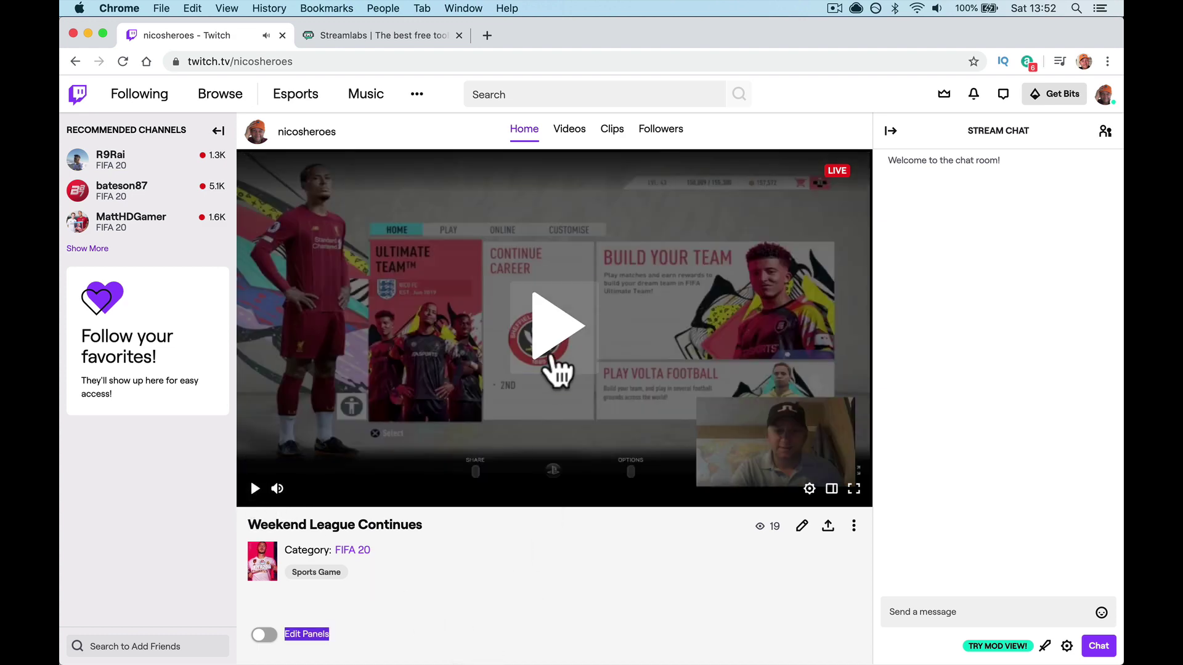
click(552, 357)
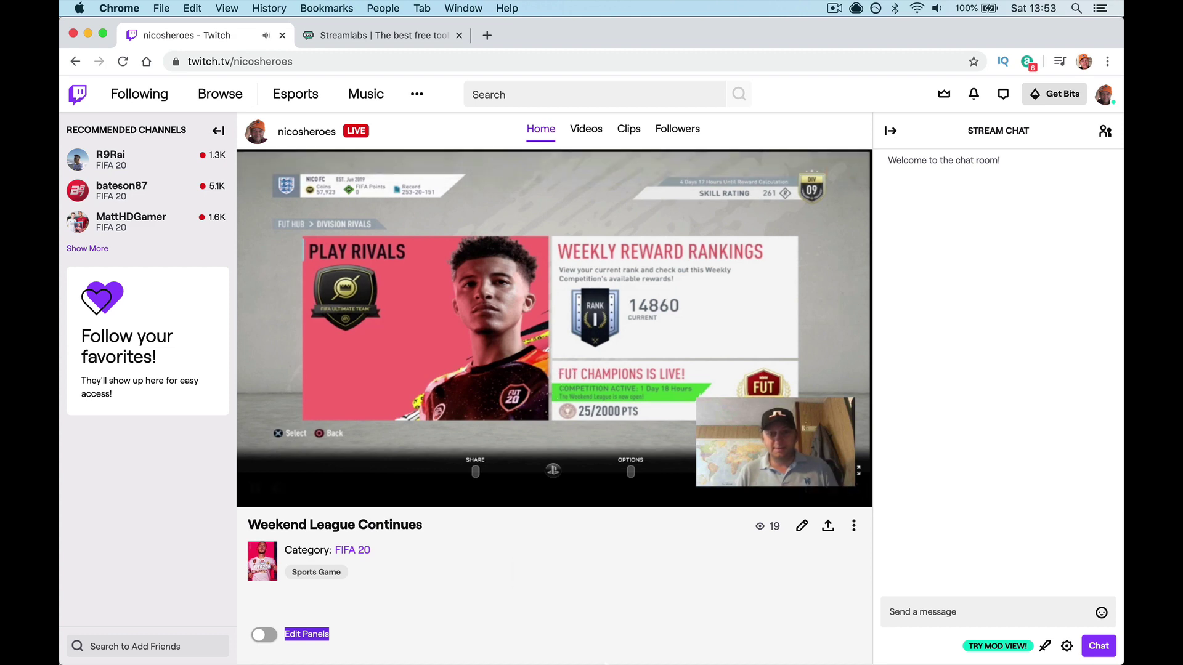
Bring the FIFA 20 Division Rivals screen in PS4 Remote Play to the front and mute the computer
click(704, 648)
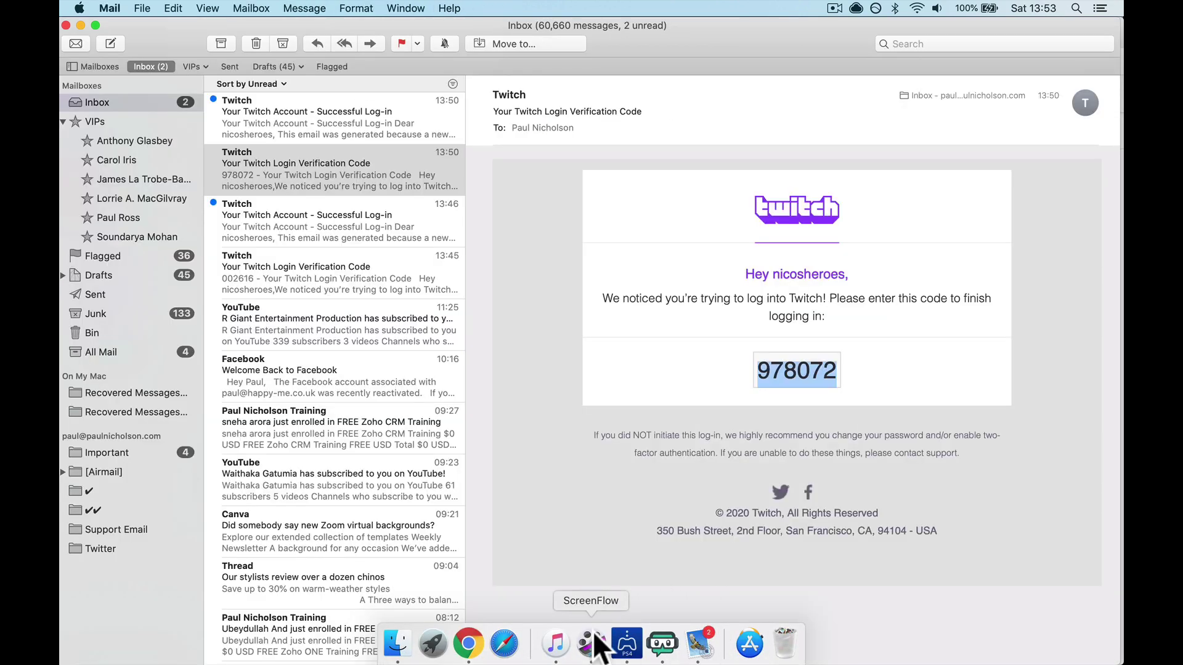
click(627, 644)
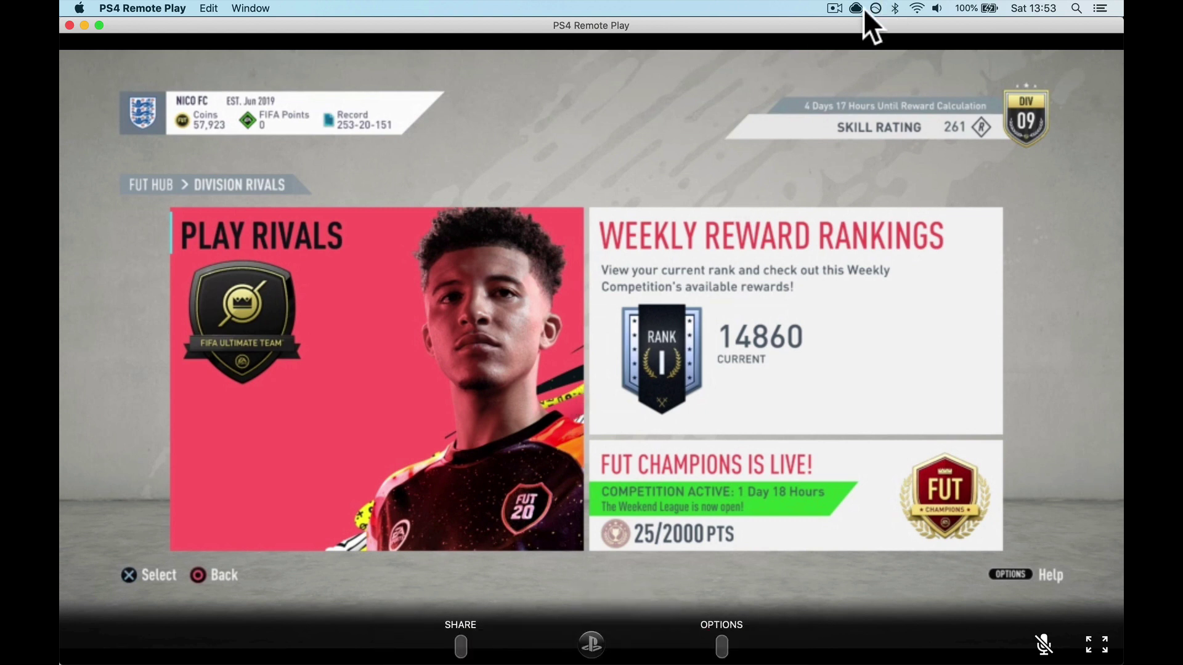
key(XF86AudioMute)
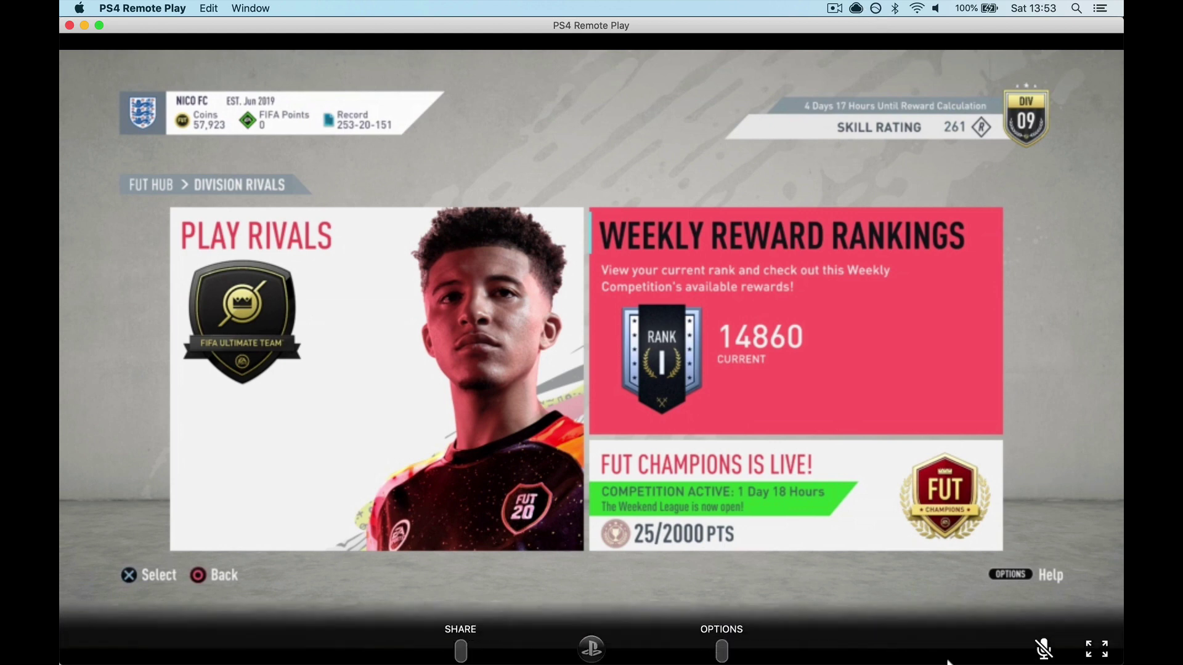
End the Weekend League Continues broadcast from Streamlabs OBS, taking the Live Scene offline
click(662, 643)
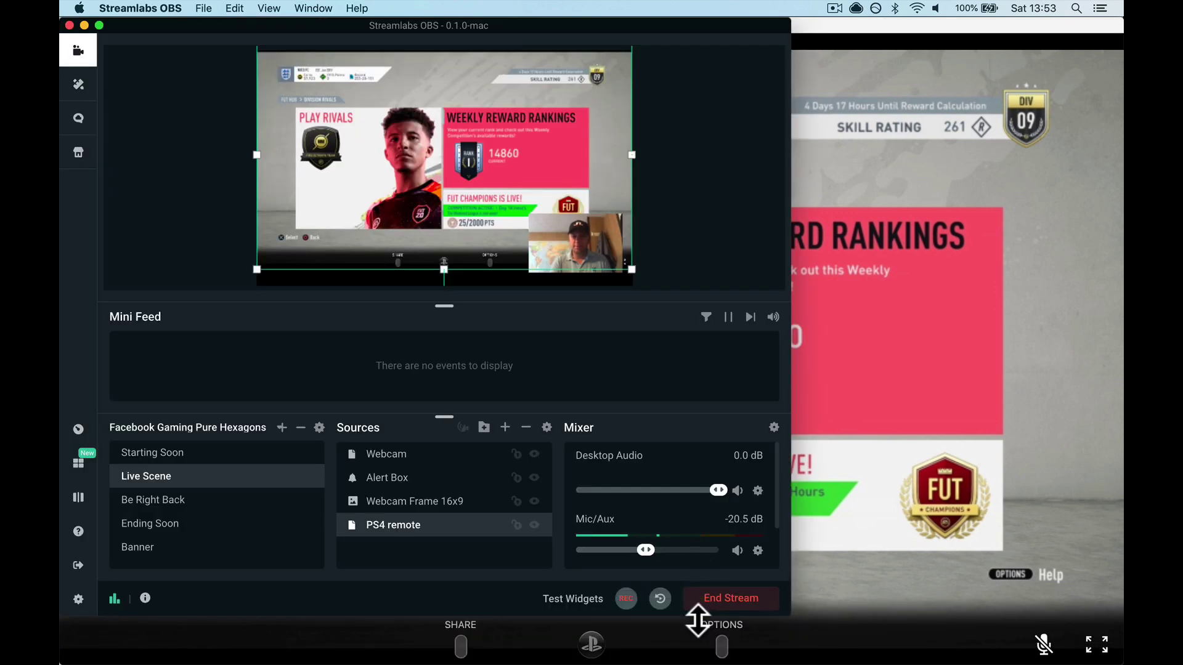
click(726, 606)
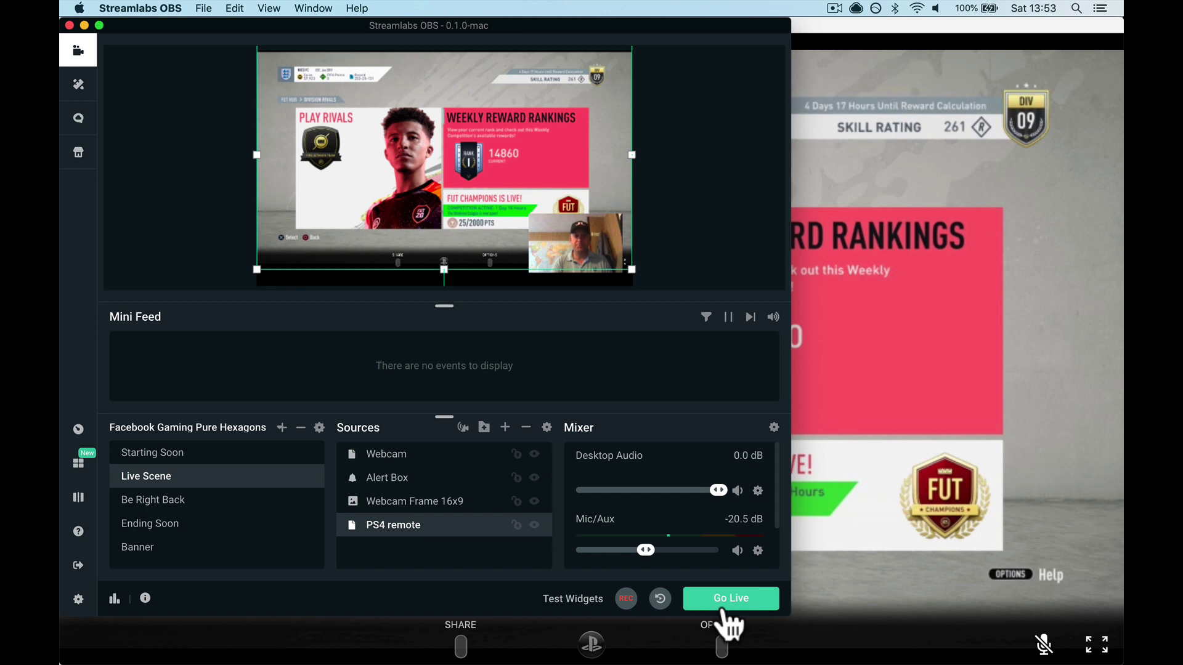